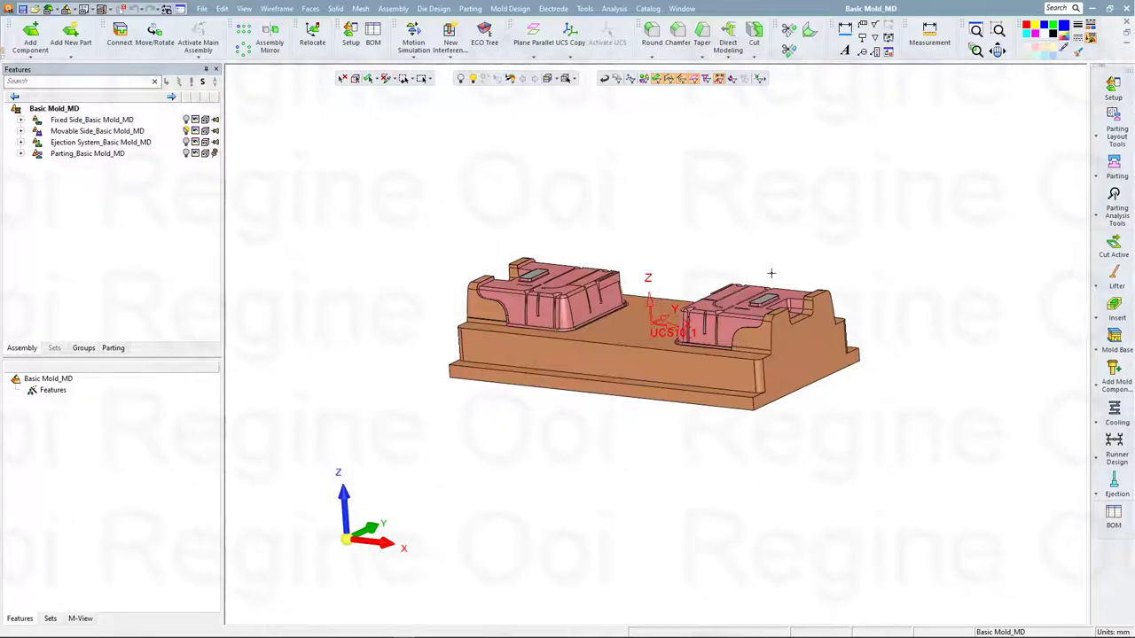
Expand Fixed Side, show only the K20 plate, and orbit to view its front face
left_click(55, 120)
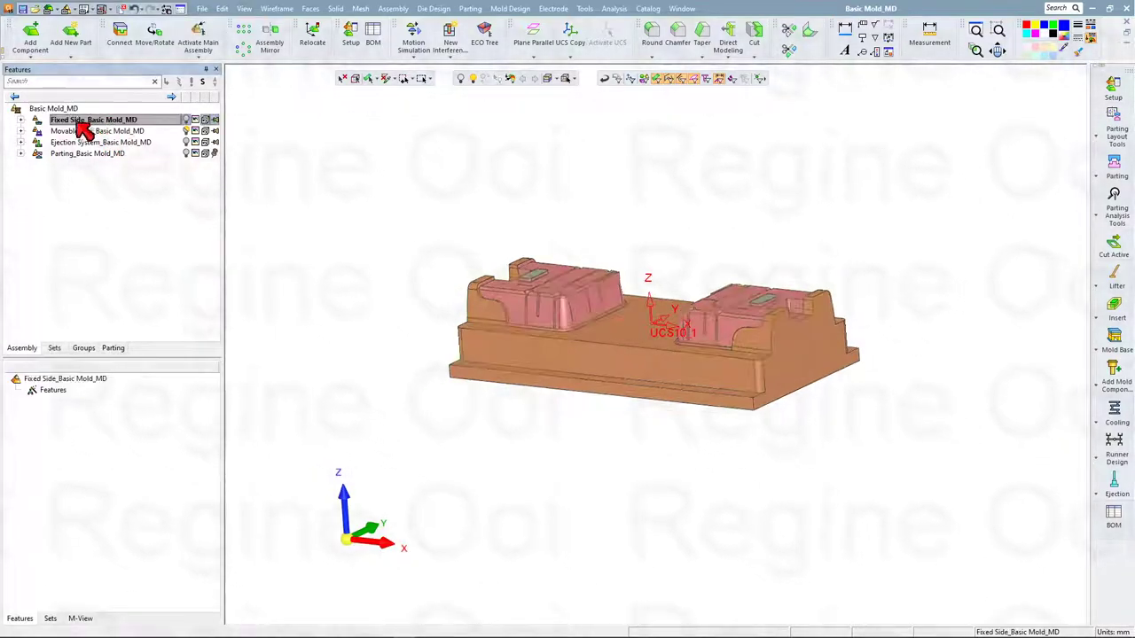
left_click(23, 121)
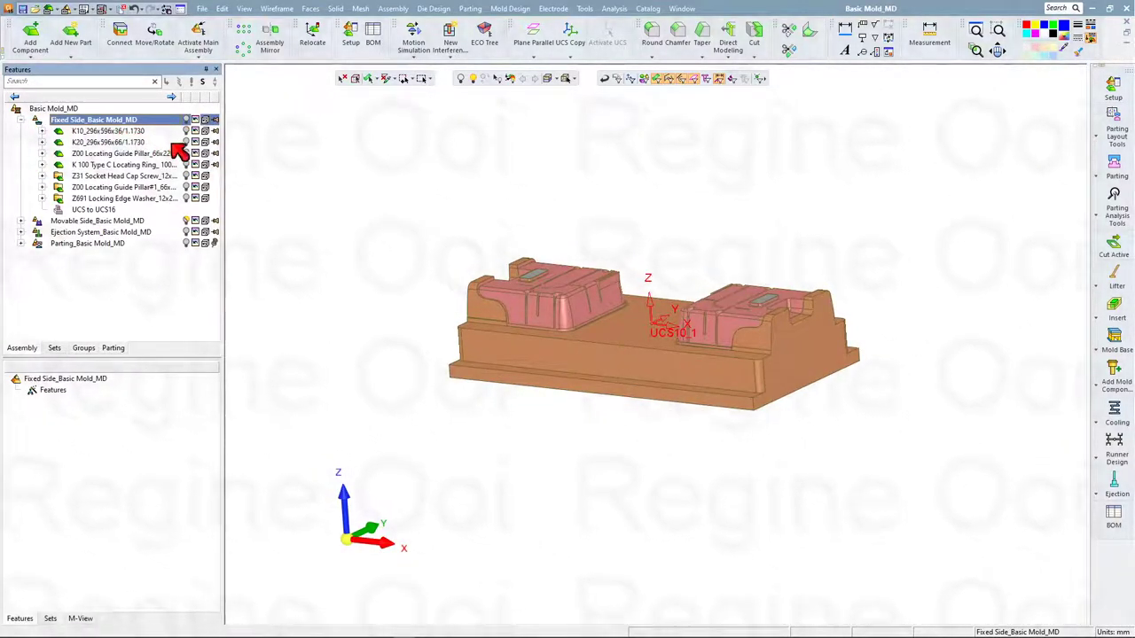
left_click(186, 142)
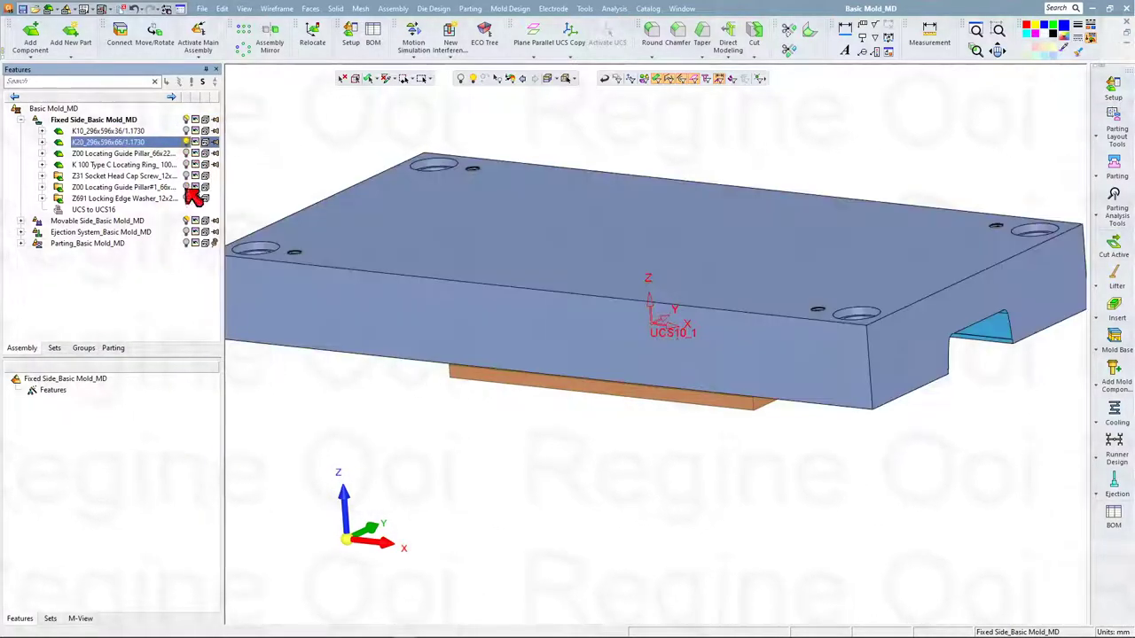
mouse_move(311, 279)
middle_mouse_down()
mouse_move(382, 207)
mouse_move(381, 269)
mouse_move(406, 313)
mouse_move(532, 291)
mouse_move(496, 373)
mouse_move(520, 218)
middle_mouse_up()
mouse_move(574, 388)
middle_mouse_down()
mouse_move(603, 375)
mouse_move(611, 283)
middle_mouse_up()
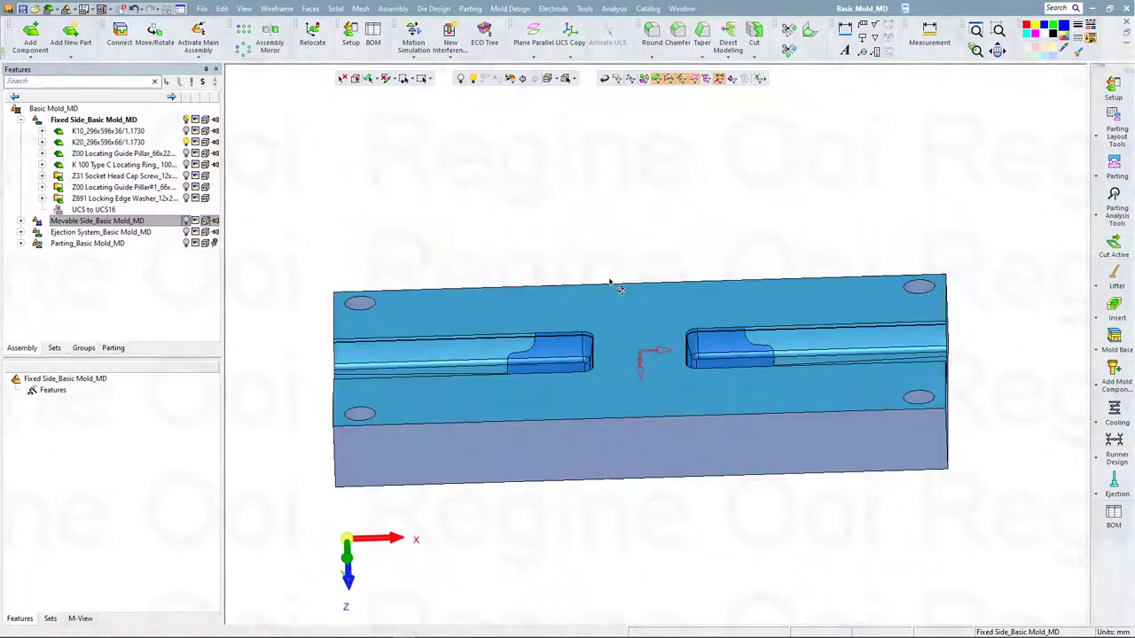
mouse_move(643, 381)
middle_mouse_down()
mouse_move(631, 329)
mouse_move(642, 323)
middle_mouse_up()
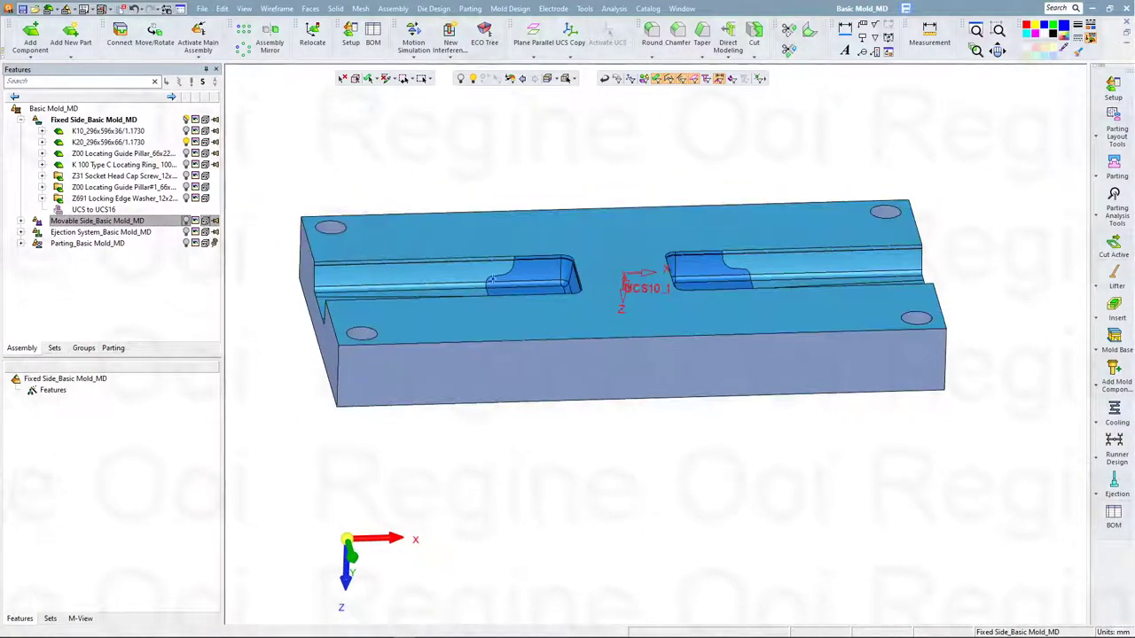
Bring up the Cooling tools and the Parallel/Inclined Plane options
left_click(1114, 417)
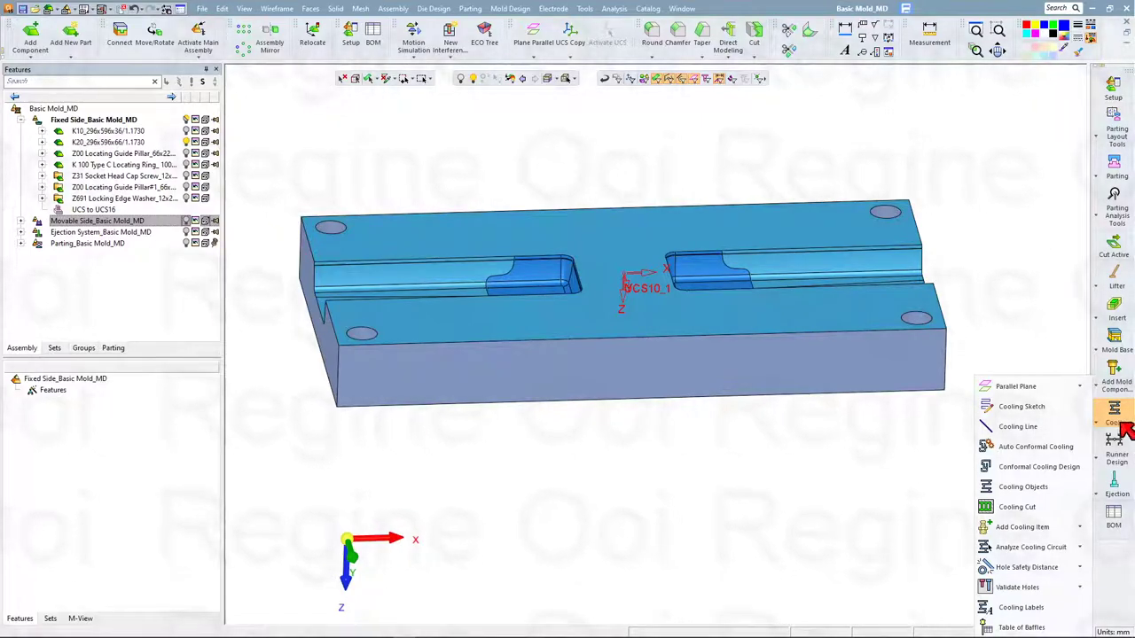
left_click(1081, 388)
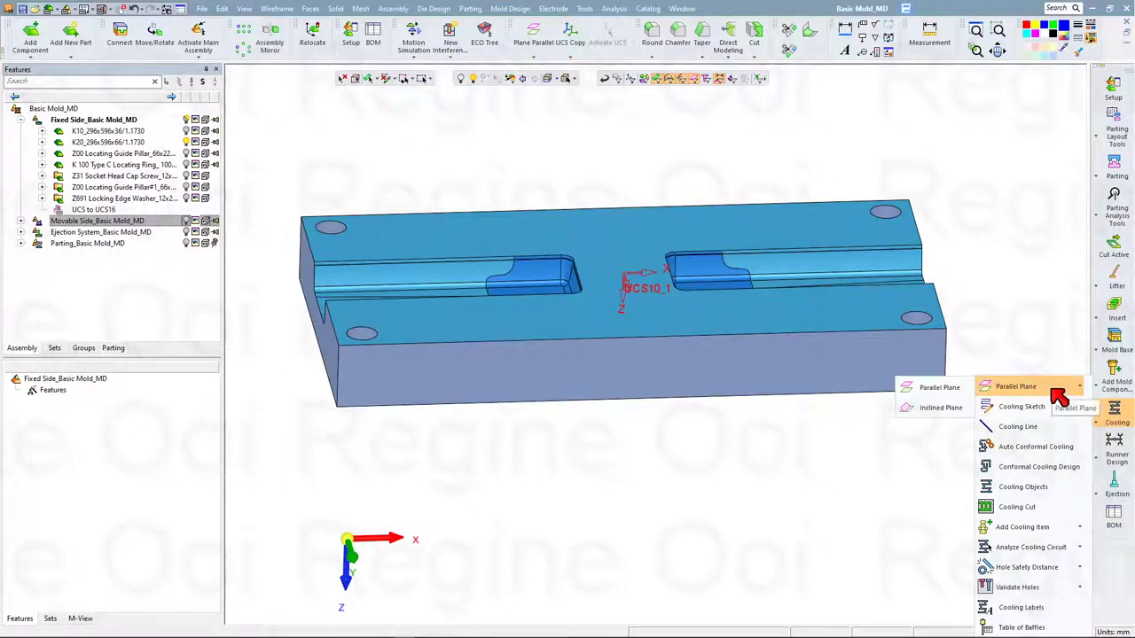
mouse_move(1015, 387)
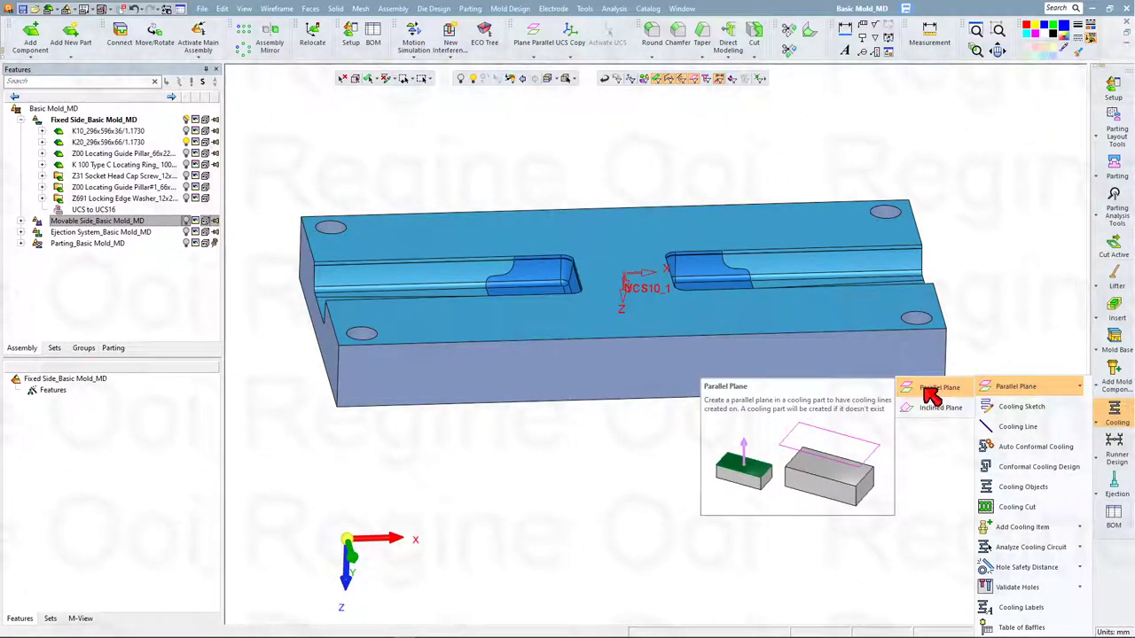
Create a plane parallel to the K20 plate's front face, offset 75 mm
left_click(931, 390)
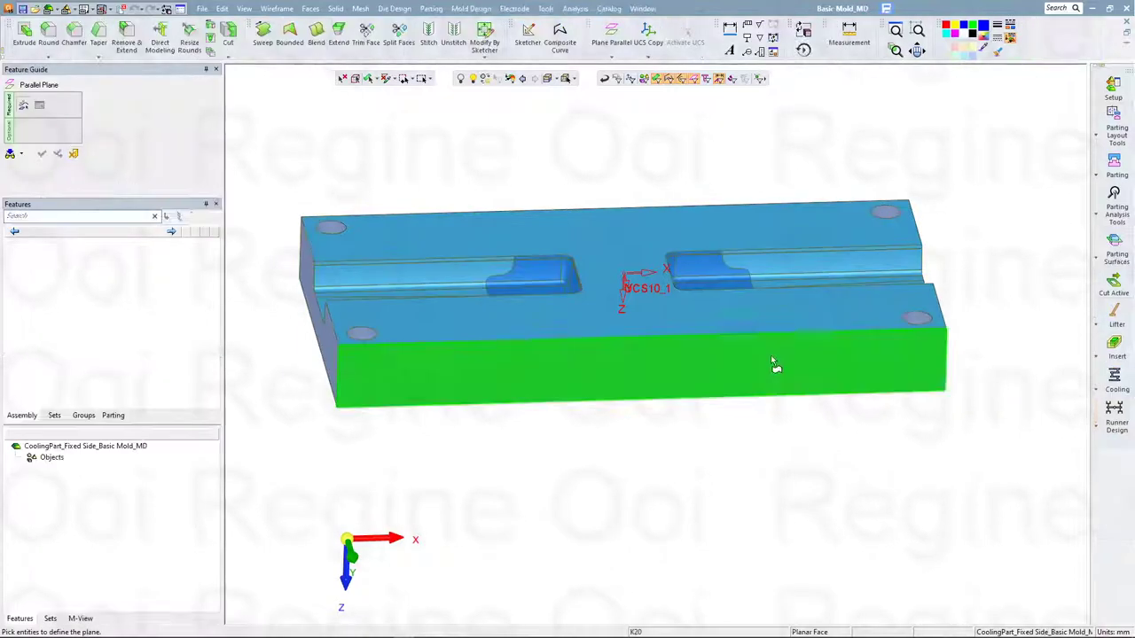
left_click(638, 361)
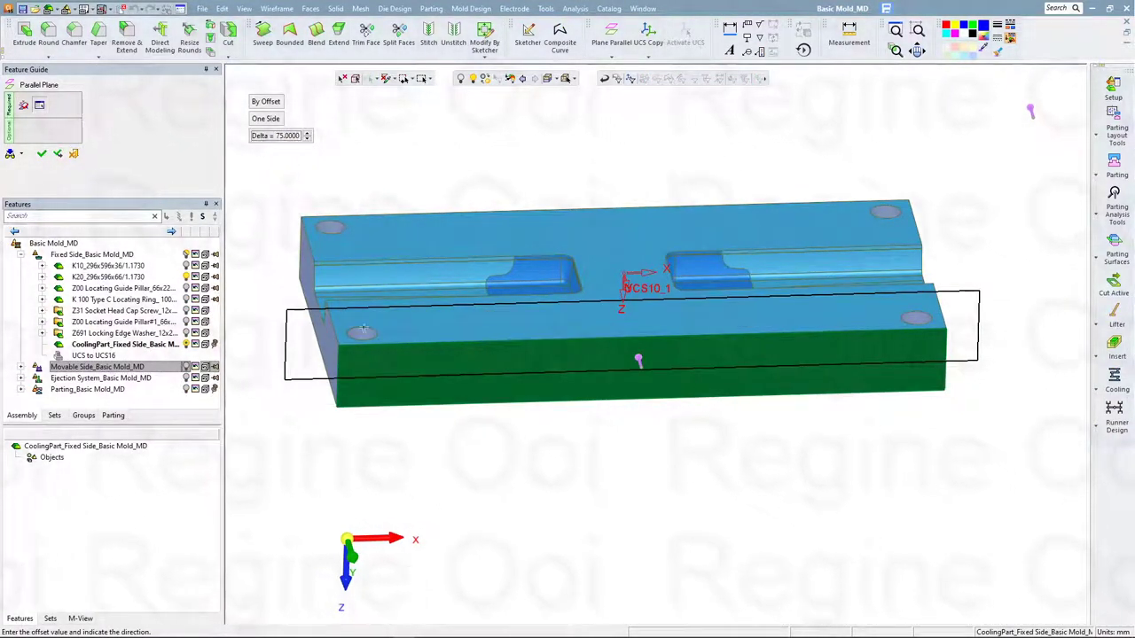
mouse_move(478, 231)
middle_mouse_down()
mouse_move(519, 266)
mouse_move(531, 310)
mouse_move(500, 298)
middle_mouse_up()
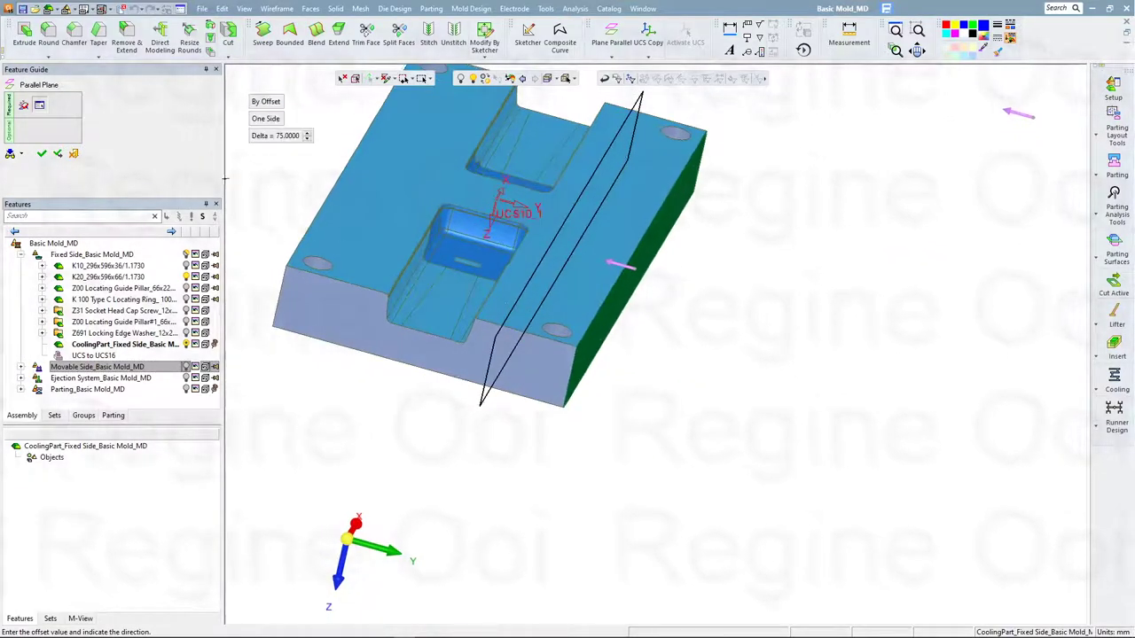
left_click(54, 155)
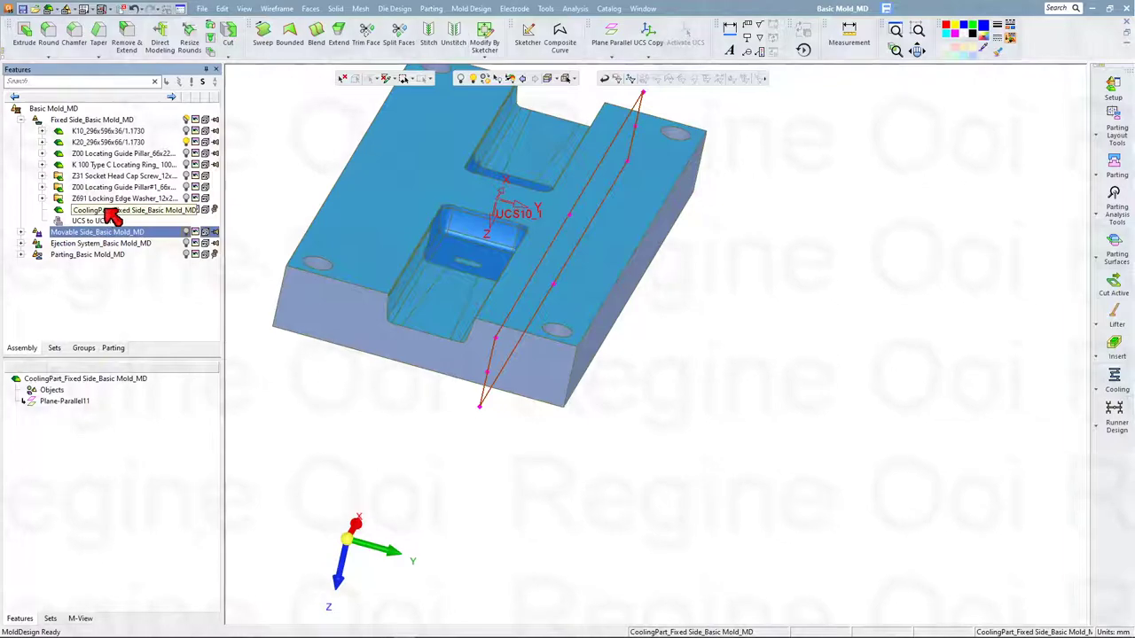
left_click_drag(224, 181, 255, 181)
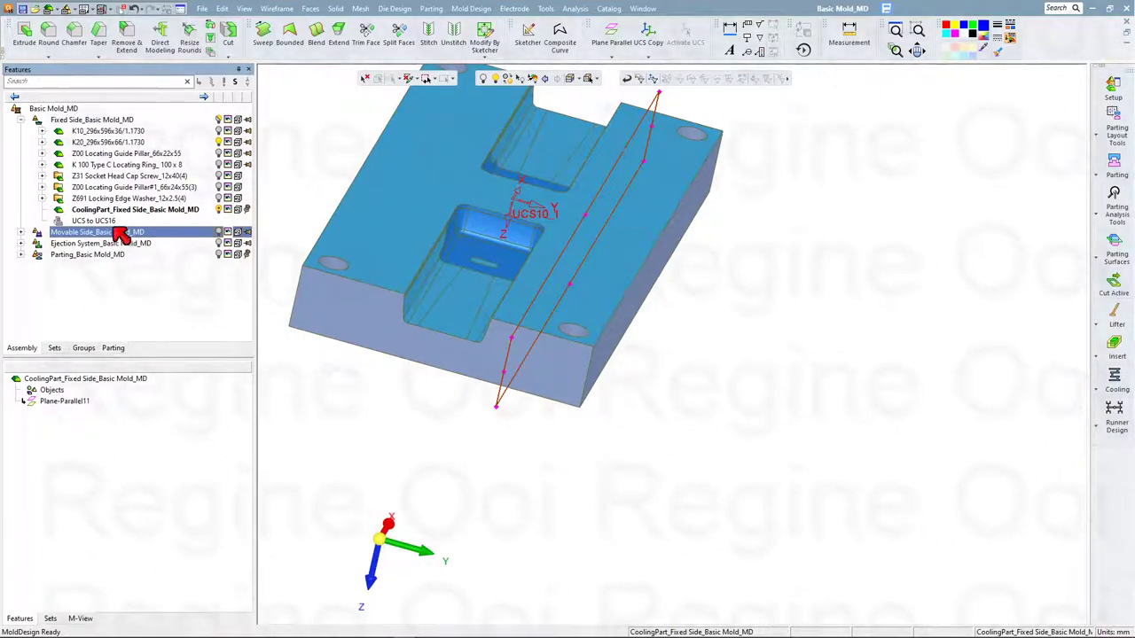
mouse_move(680, 288)
middle_mouse_down()
mouse_move(800, 398)
mouse_move(958, 399)
middle_mouse_up()
Start a cooling sketch on the new plane with the plate's top edge projected
left_click(1113, 388)
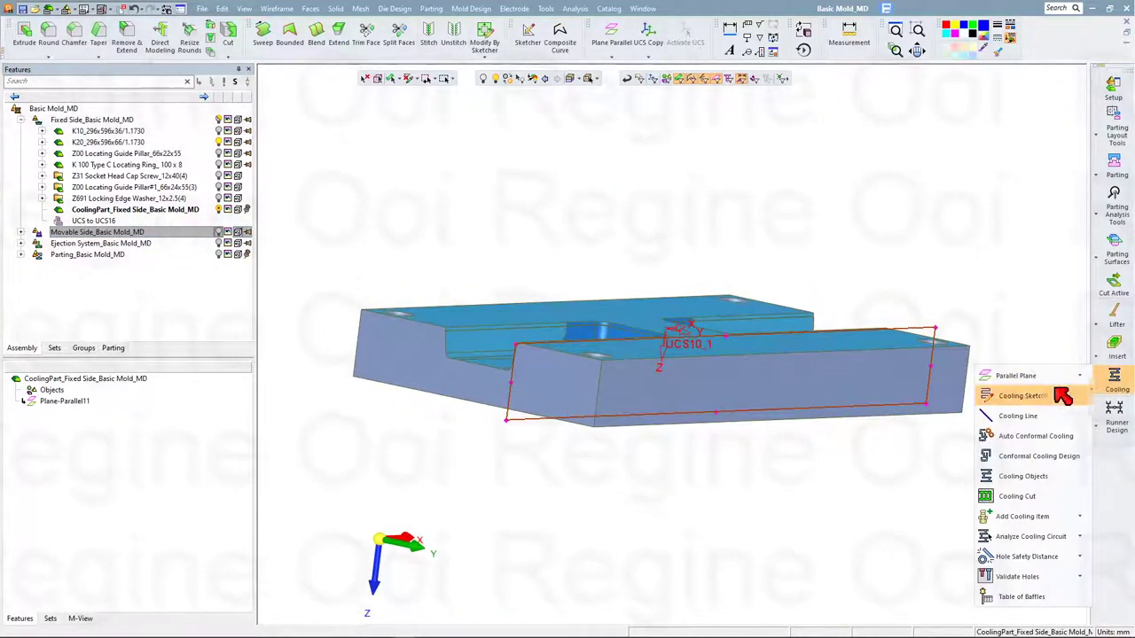
left_click(1046, 393)
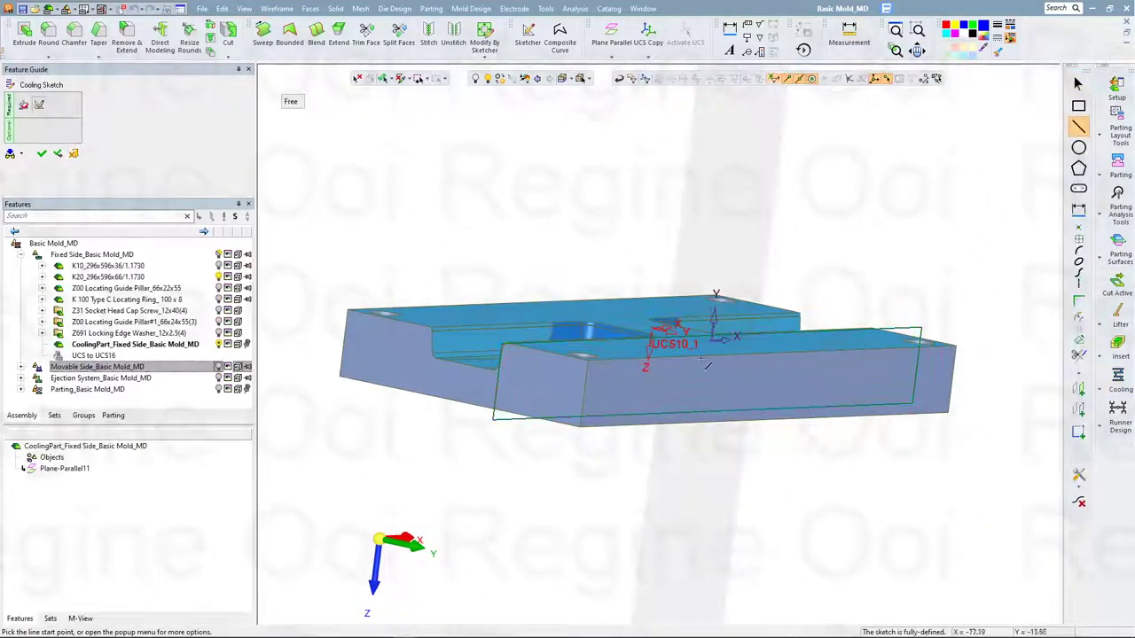
left_click(860, 352)
middle_click(683, 455)
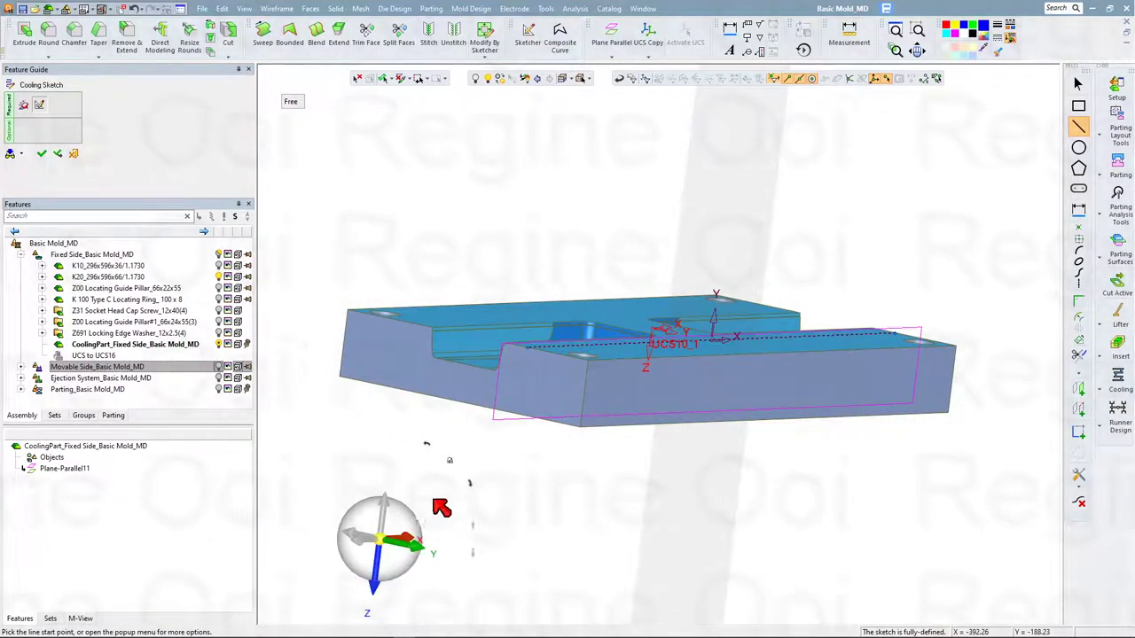
left_click(420, 544)
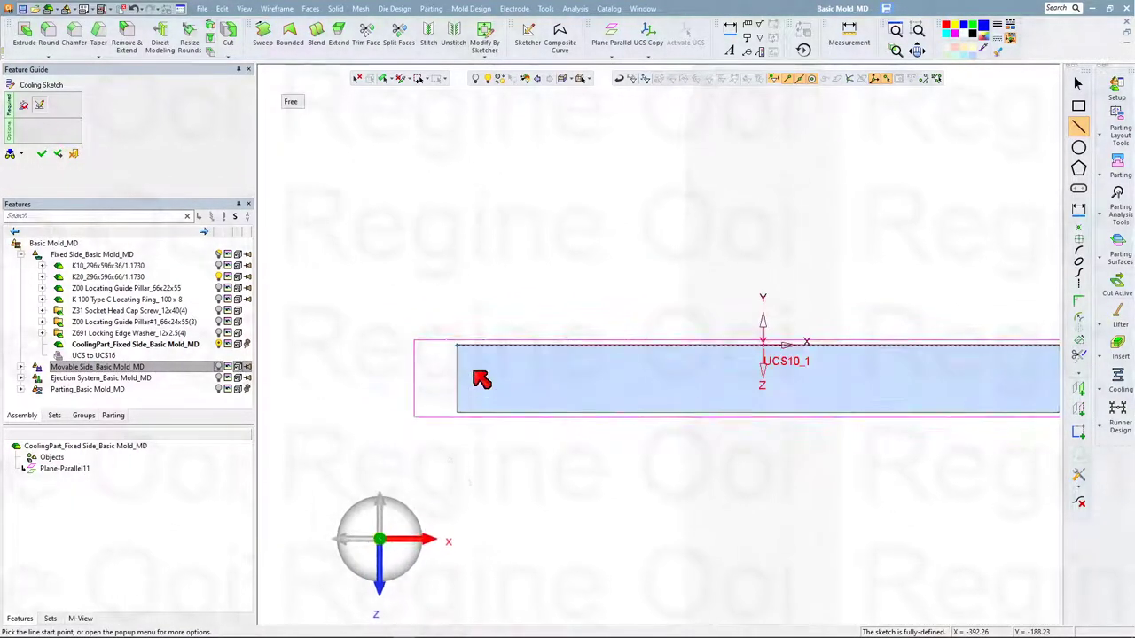
Draw a line across the plate's full length, 20 mm below the top edge, and finish the sketch
left_click(457, 359)
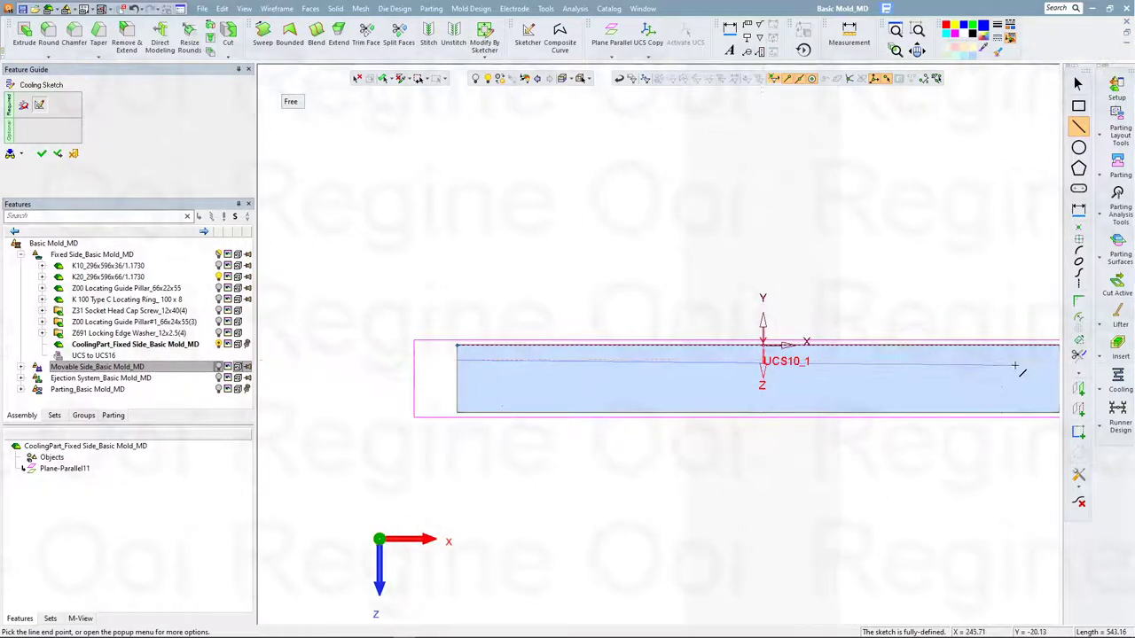
middle_click_drag(1014, 366, 912, 356, "ctrl")
left_click(966, 351)
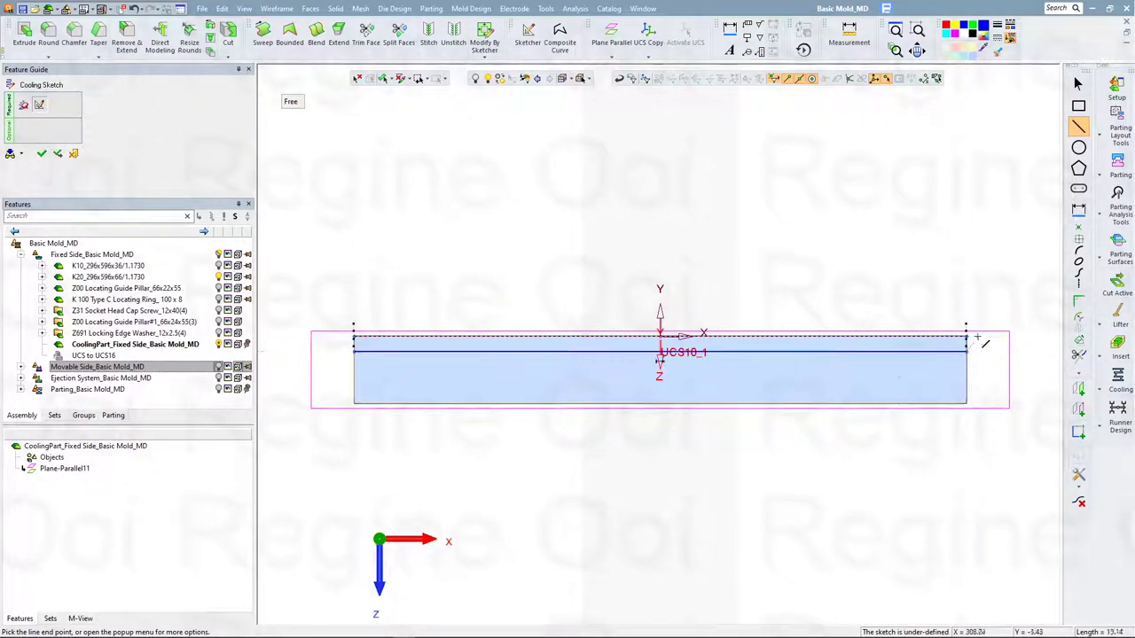
left_click(1078, 209)
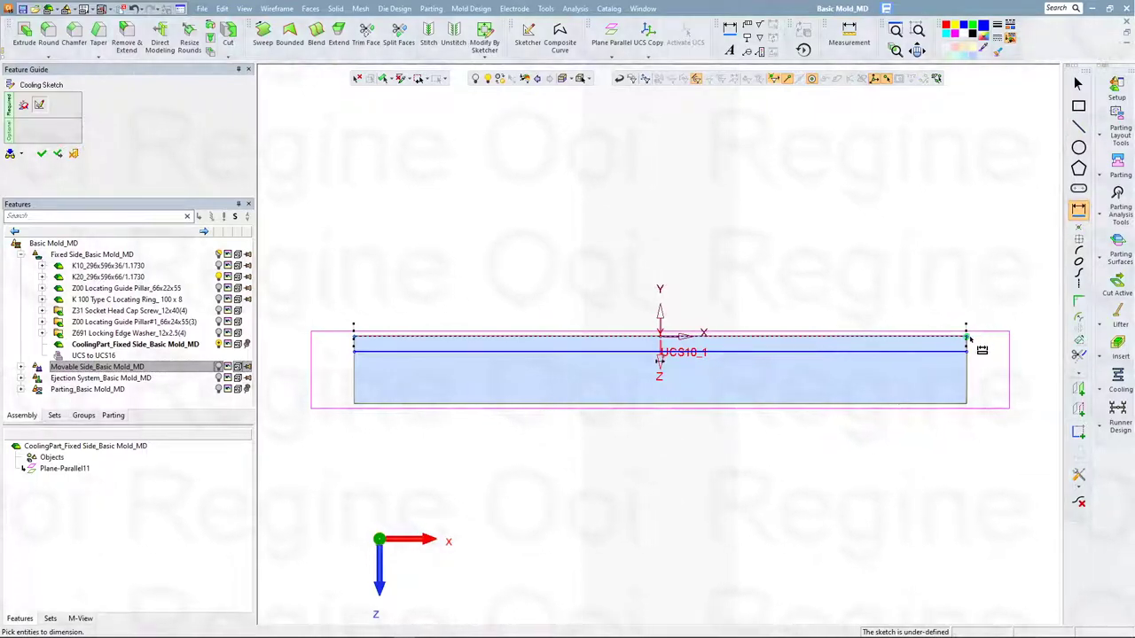
left_click(969, 352)
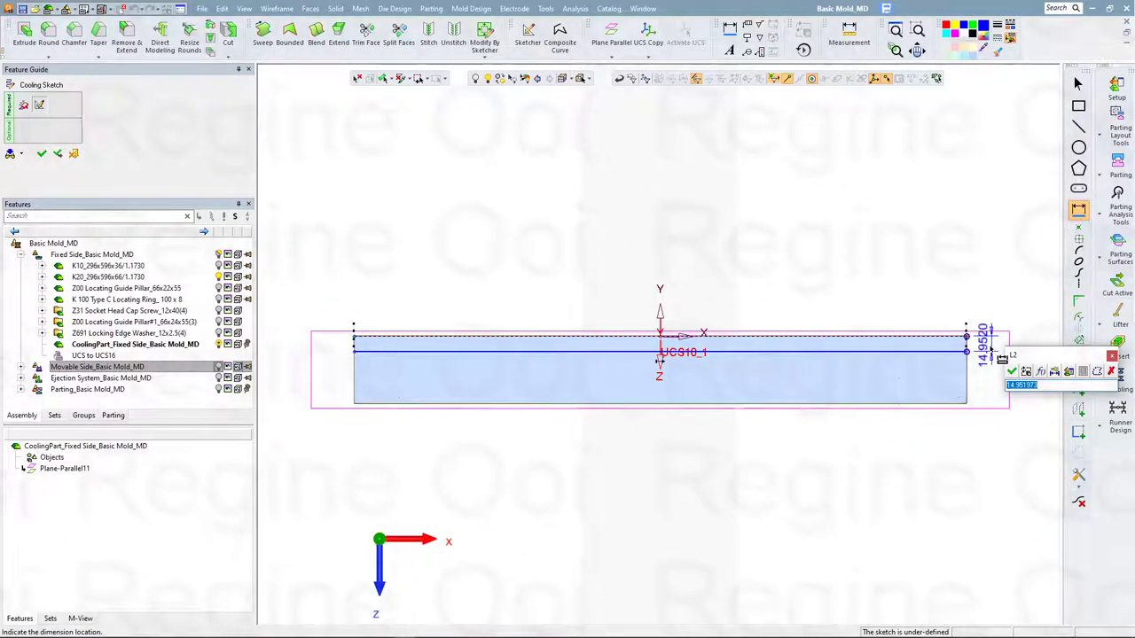
type("20")
key("Return")
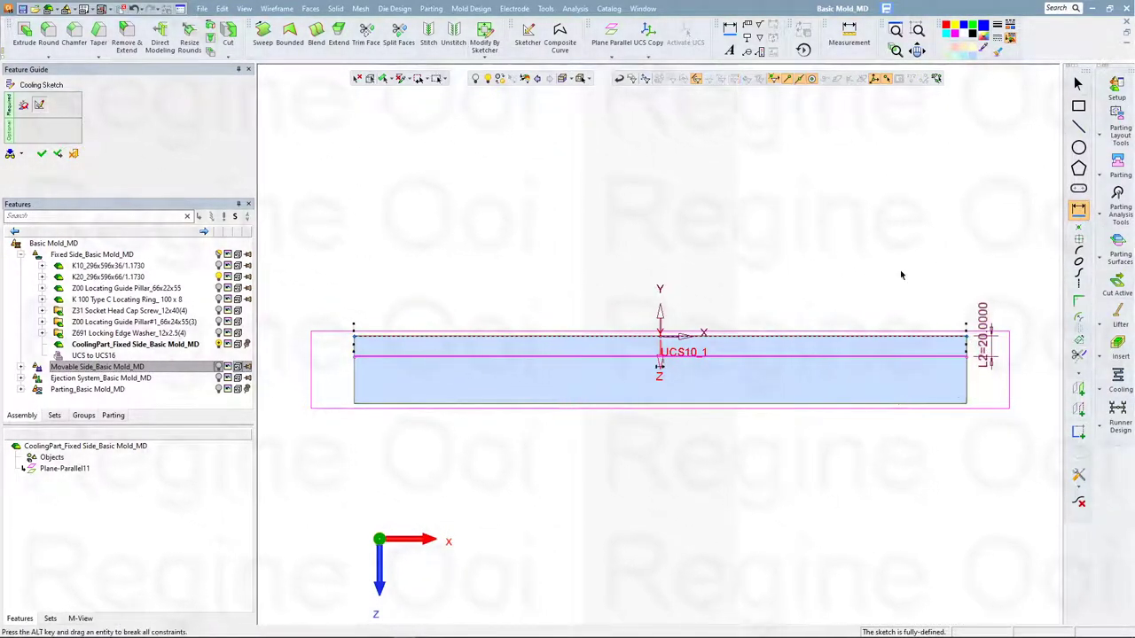
right_click(888, 273)
left_click(908, 277)
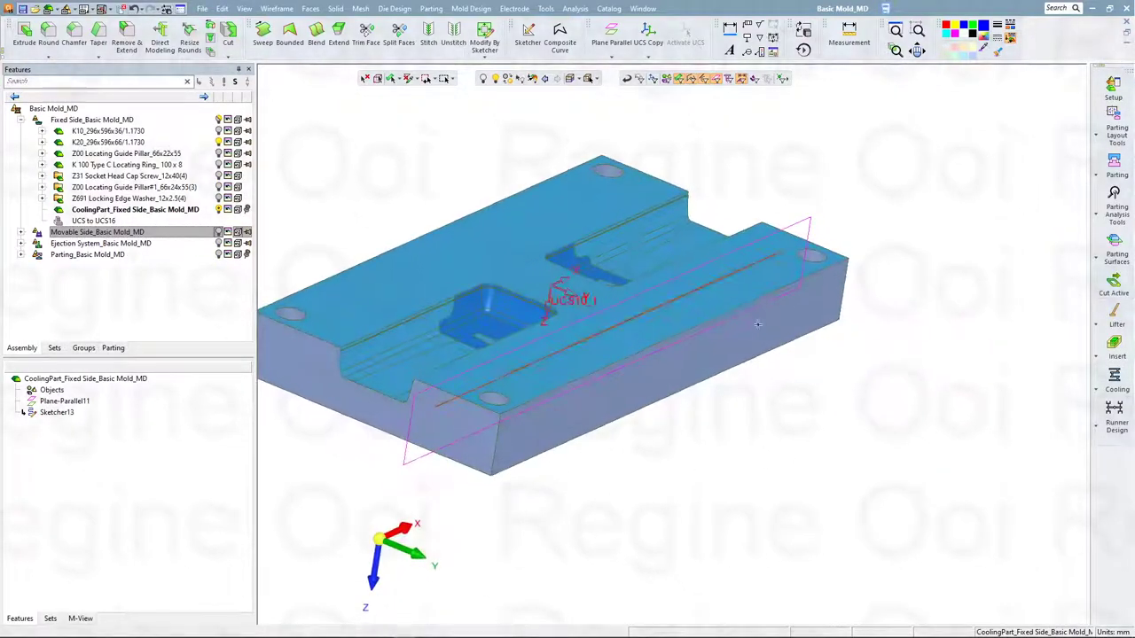
Linearly copy the cooling line with a Y delta of -146 mm
left_click(221, 9)
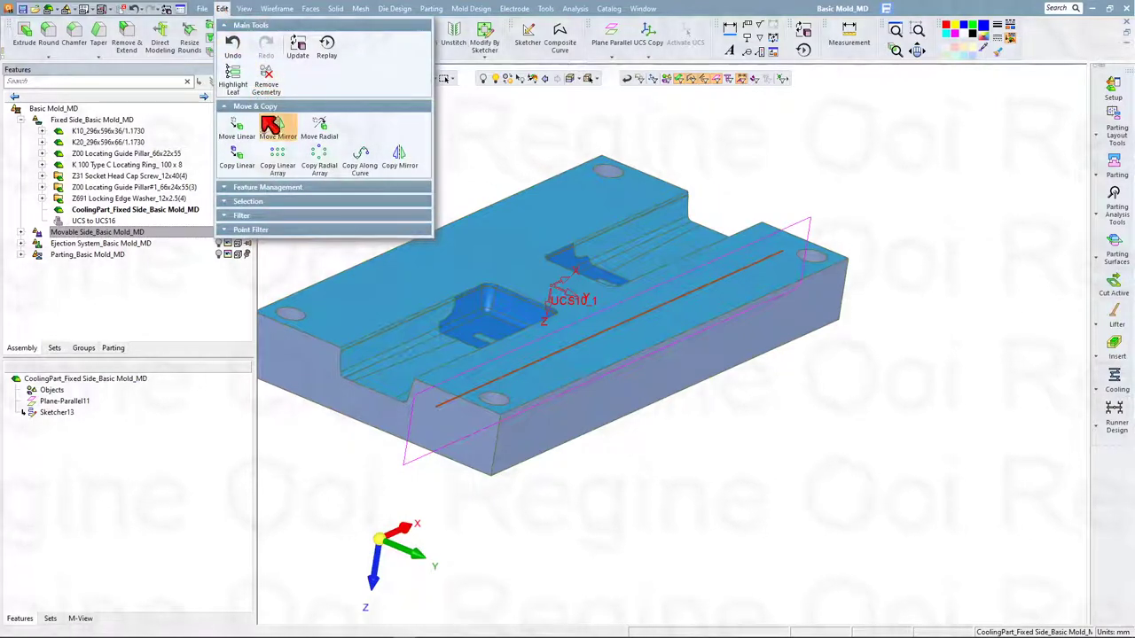
left_click(258, 157)
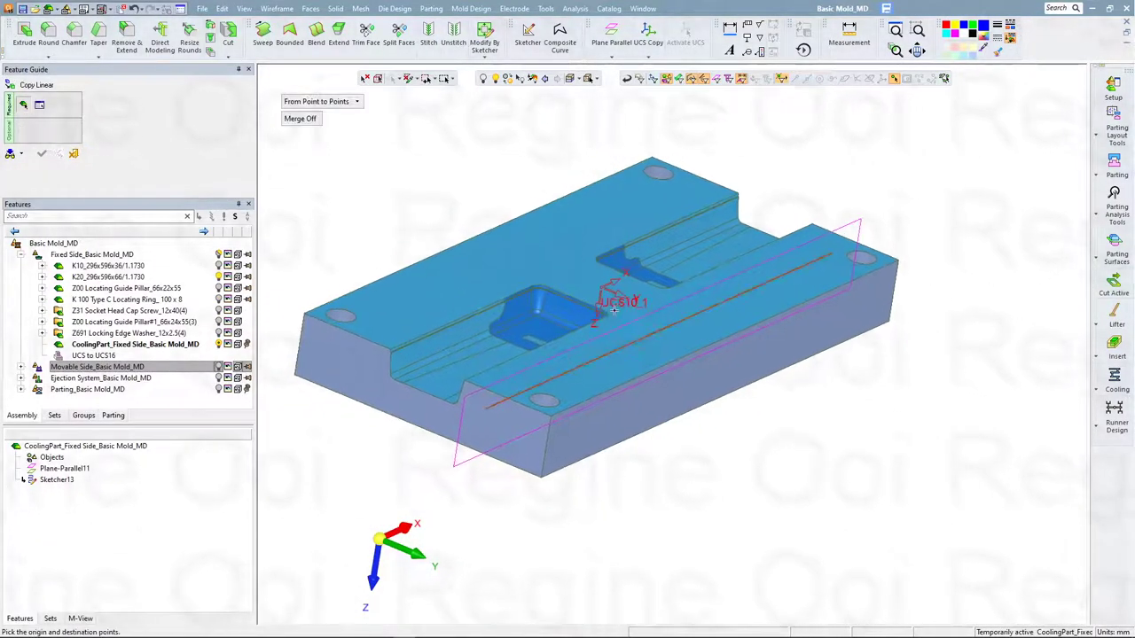
left_click(355, 102)
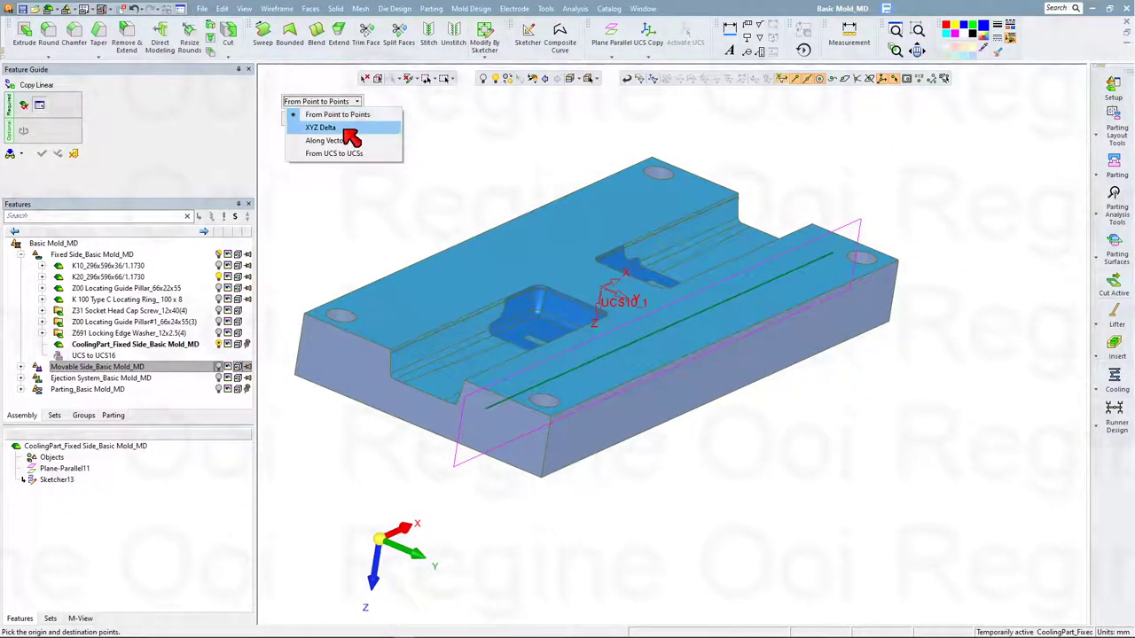
left_click(350, 129)
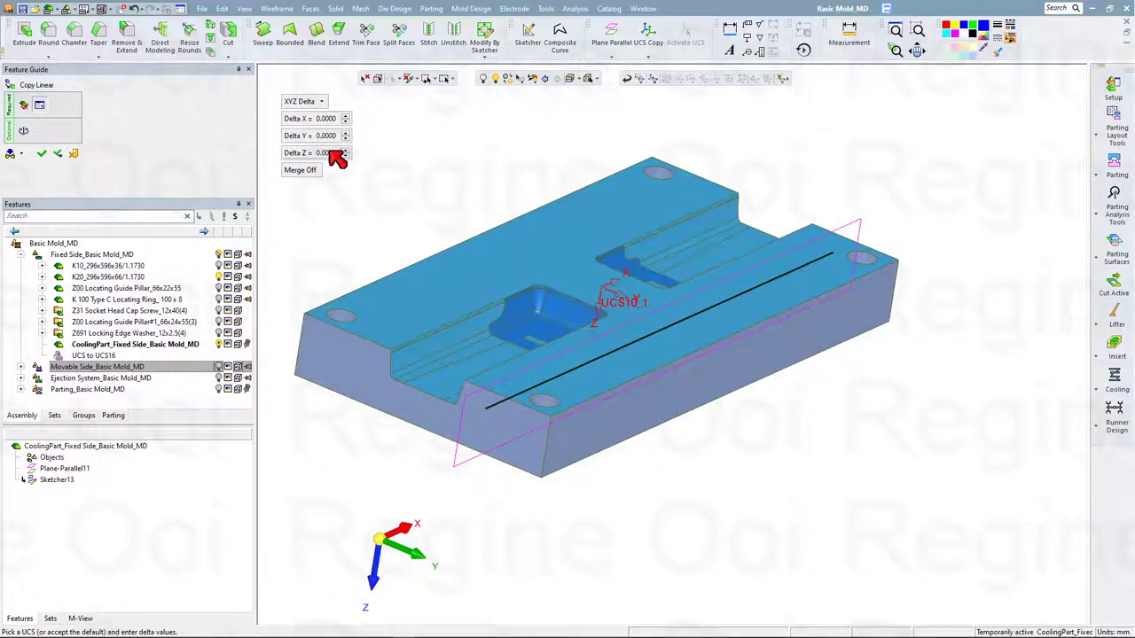
left_click(332, 135)
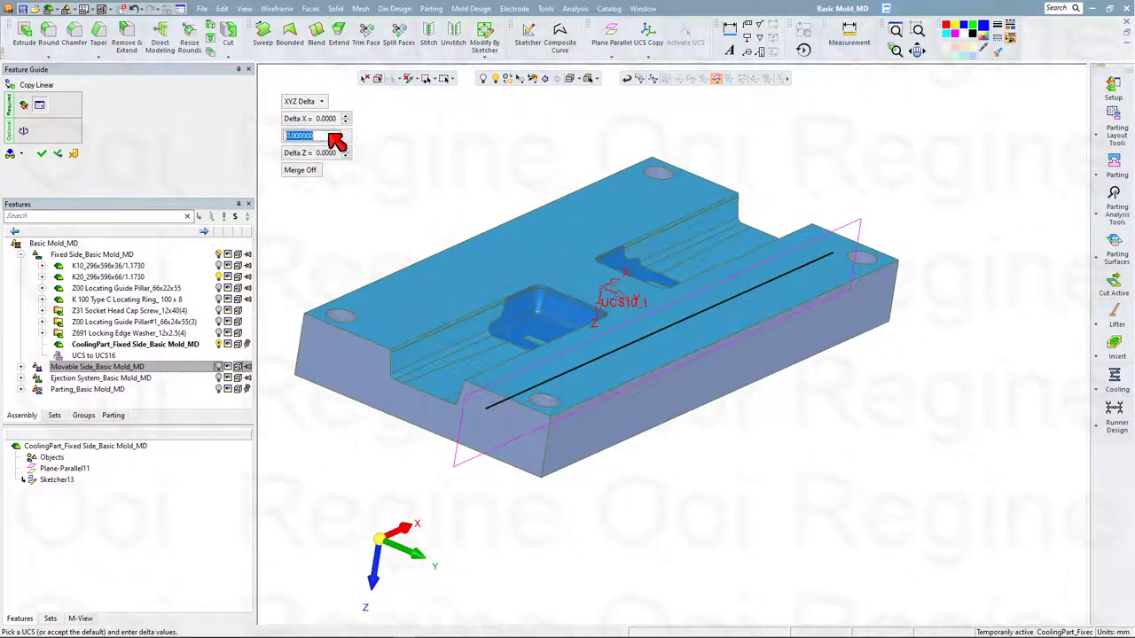
key("Return")
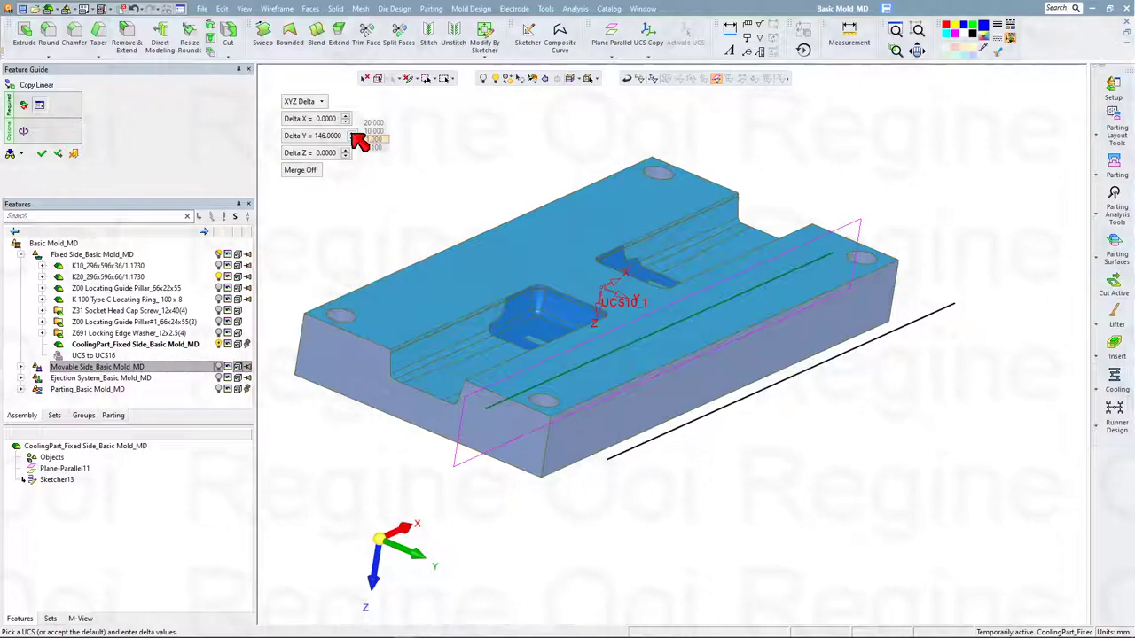
left_click(330, 137)
type("-")
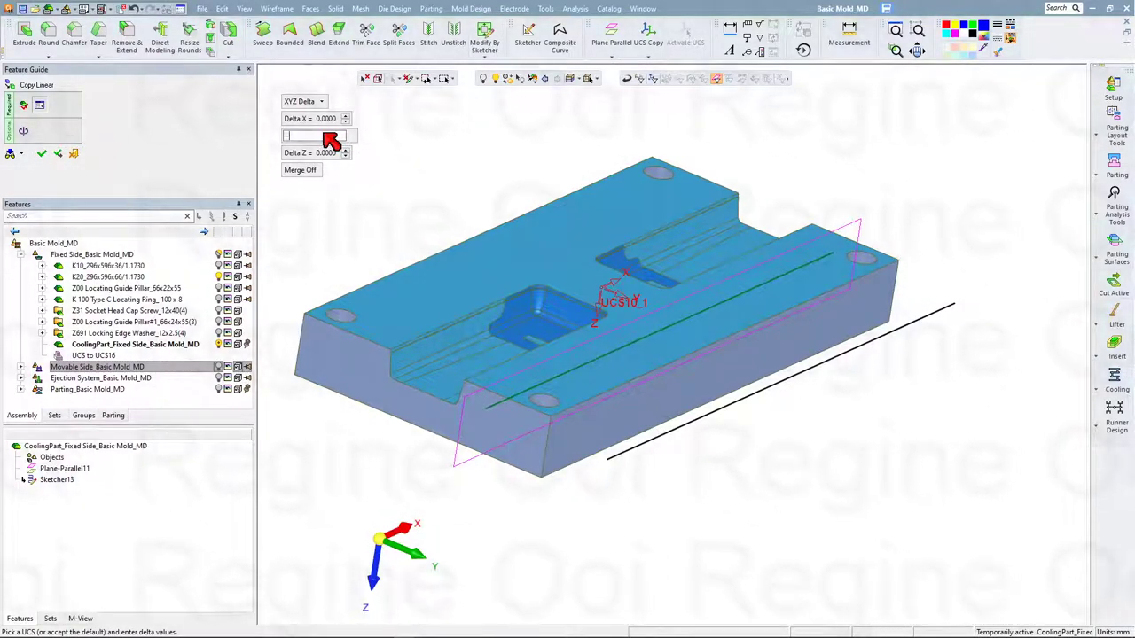
type("146")
key("Return")
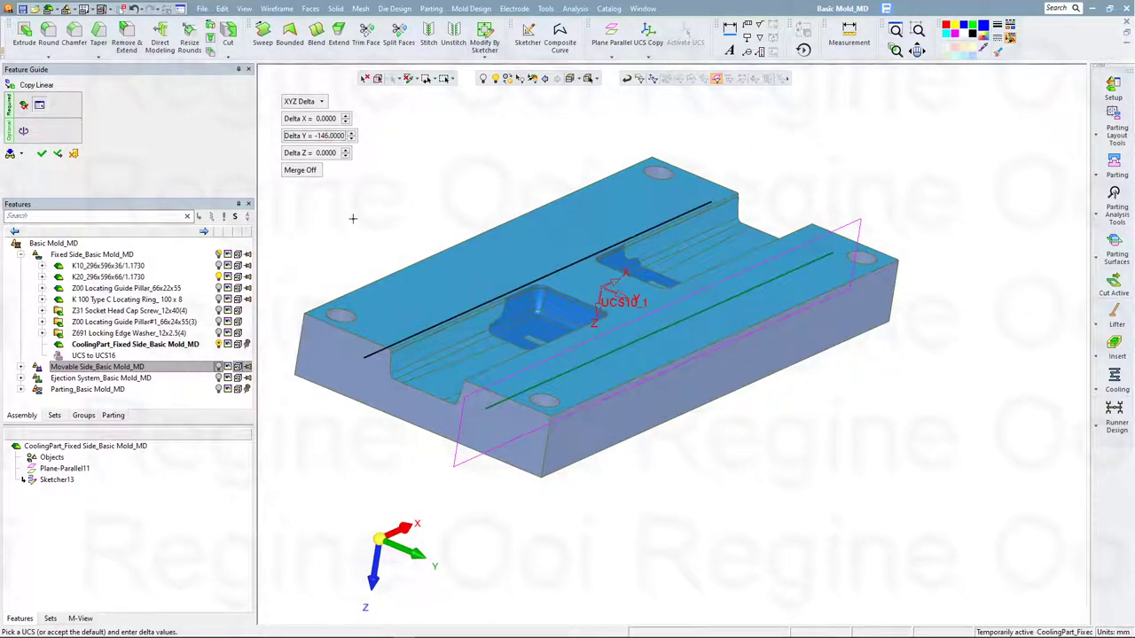
right_click(352, 218)
left_click(359, 223)
mouse_move(539, 261)
middle_mouse_down()
mouse_move(547, 301)
mouse_move(531, 279)
middle_mouse_up()
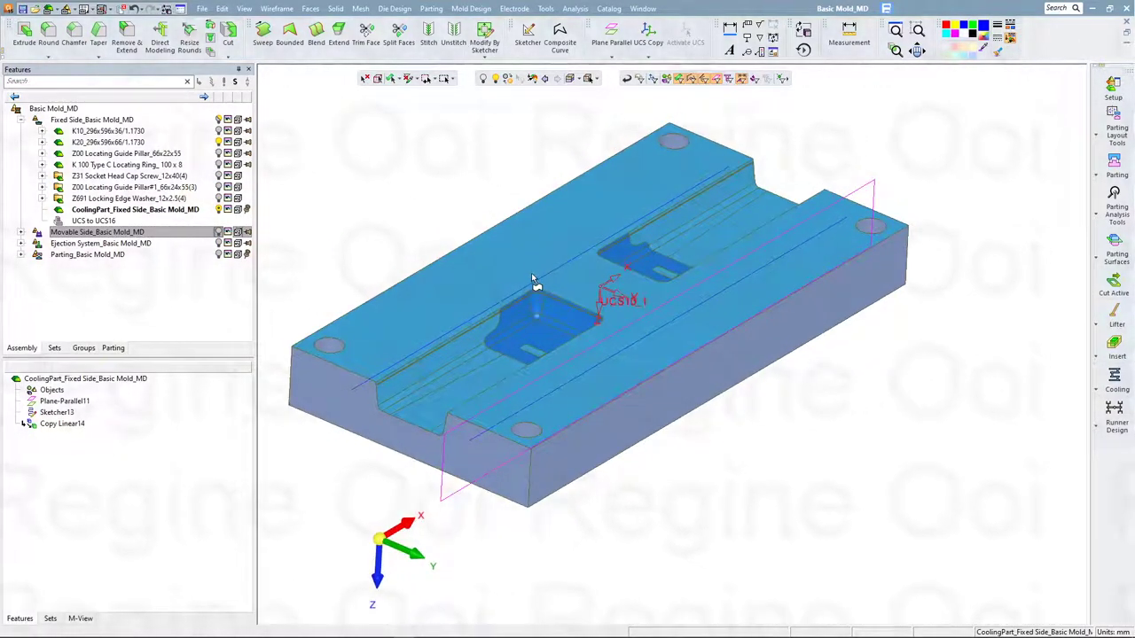
Build 8 mm cooling channels from both lines, with Visual Analysis off
left_click(1116, 398)
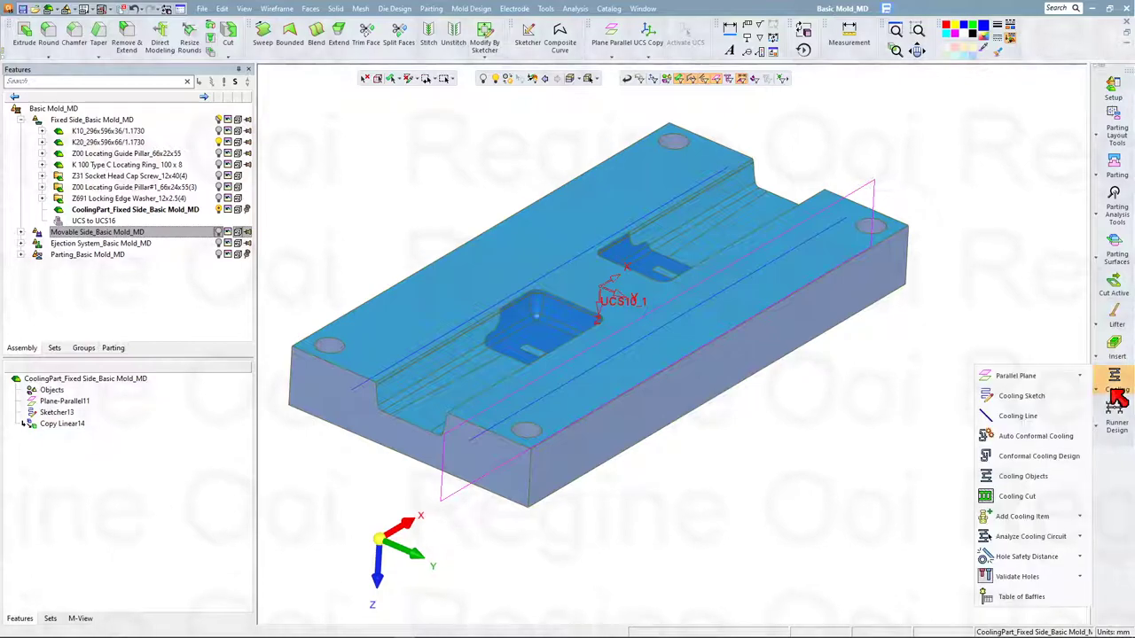
left_click(1046, 482)
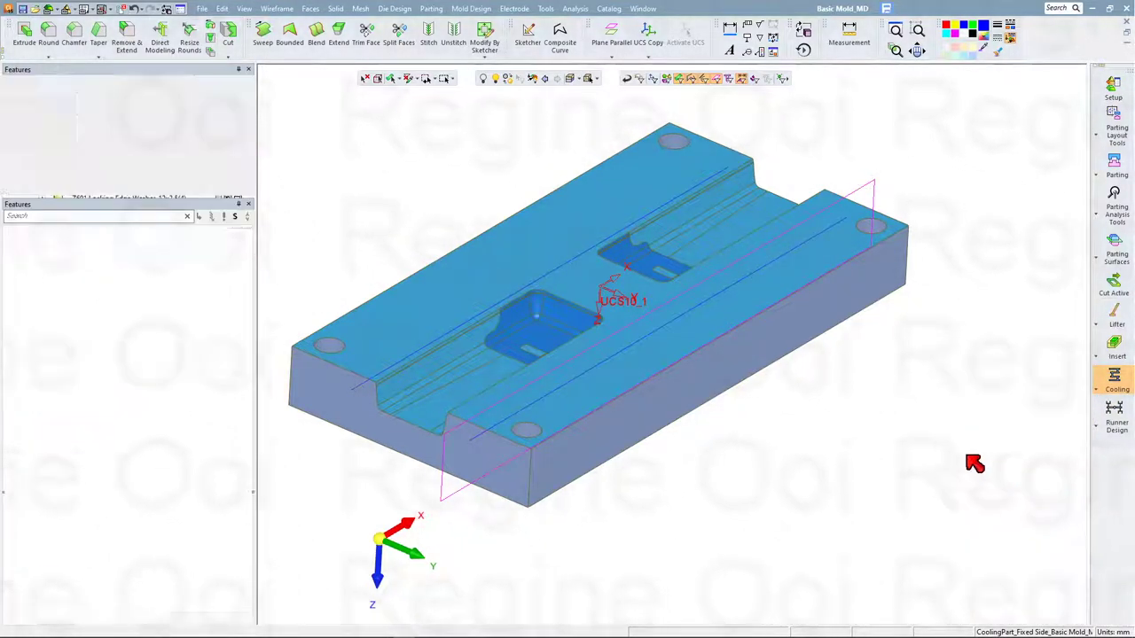
left_click(702, 308)
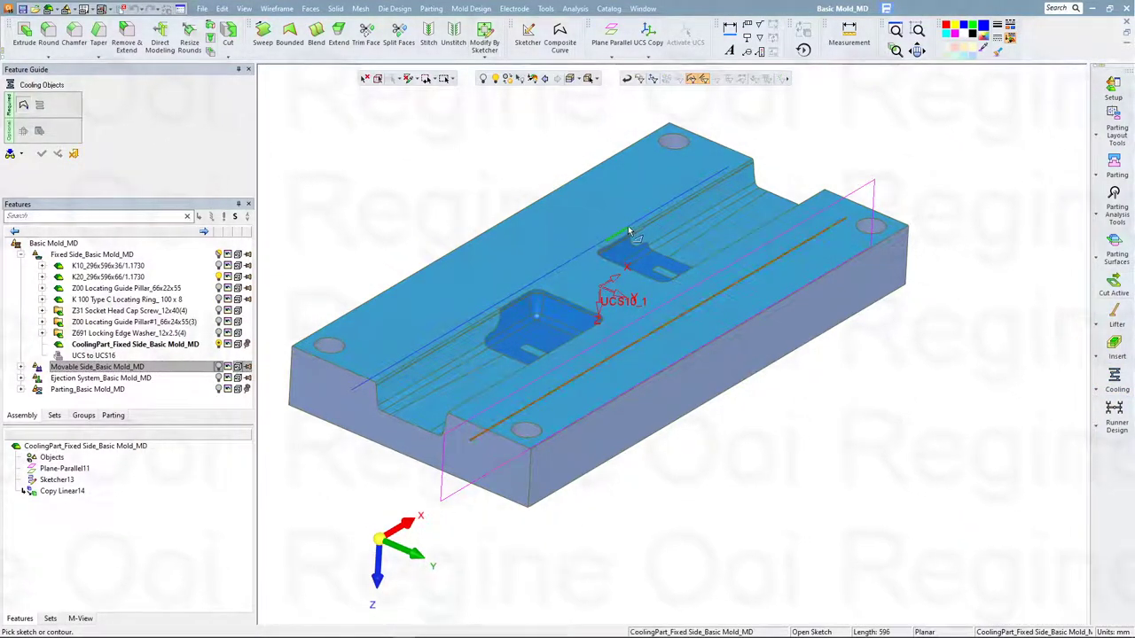
middle_click_drag(456, 212, 479, 193)
middle_click(449, 189)
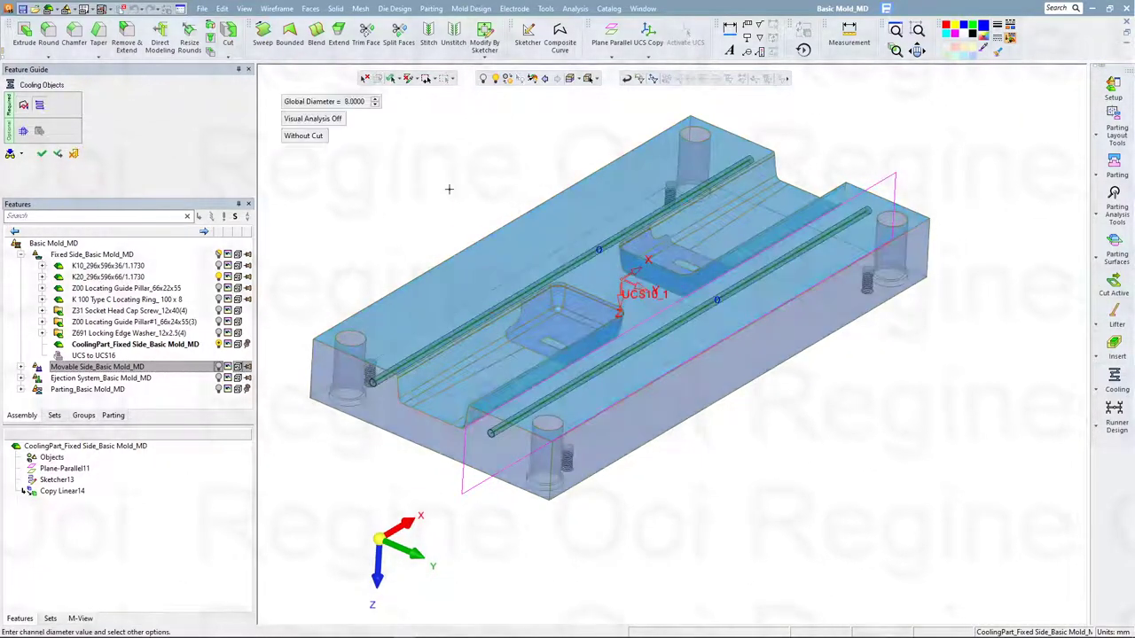
left_click(334, 119)
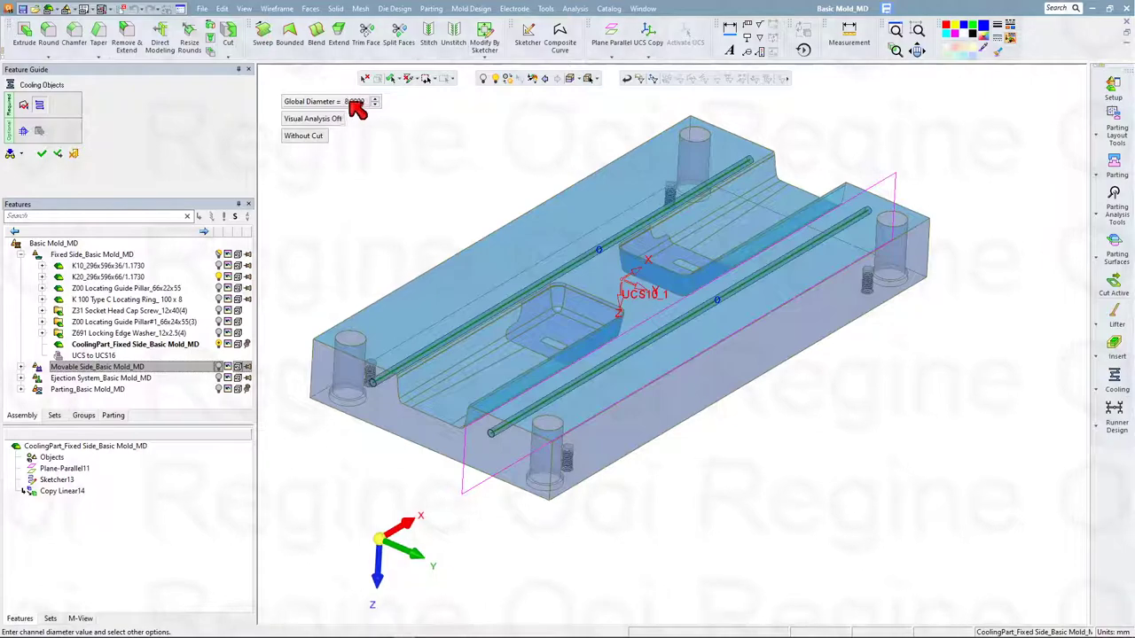
left_click(41, 153)
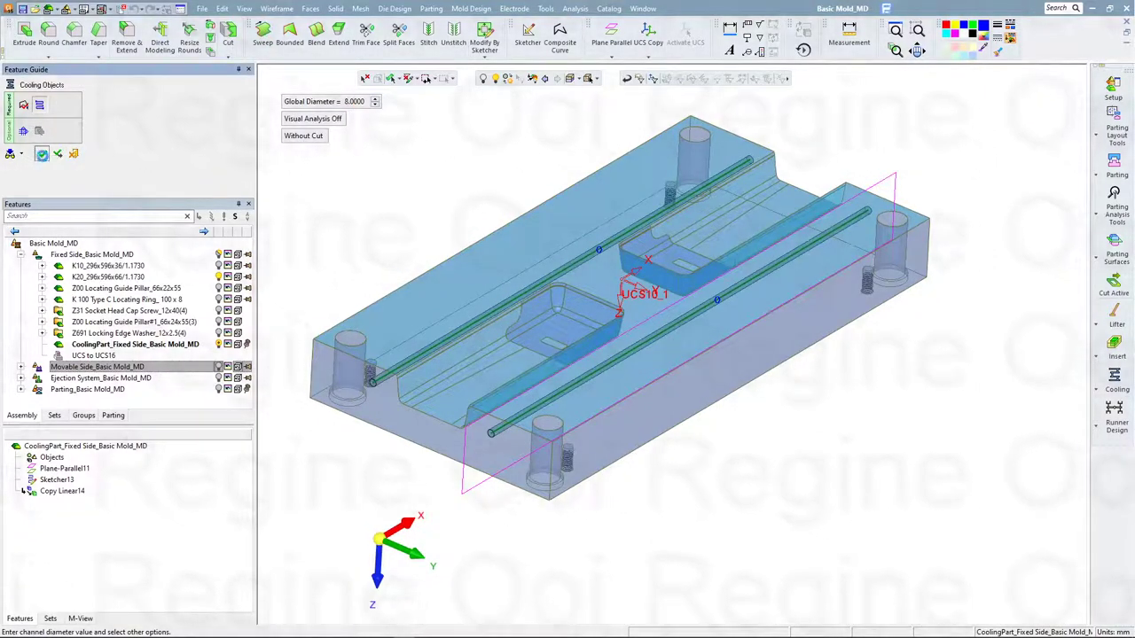
left_click(1113, 390)
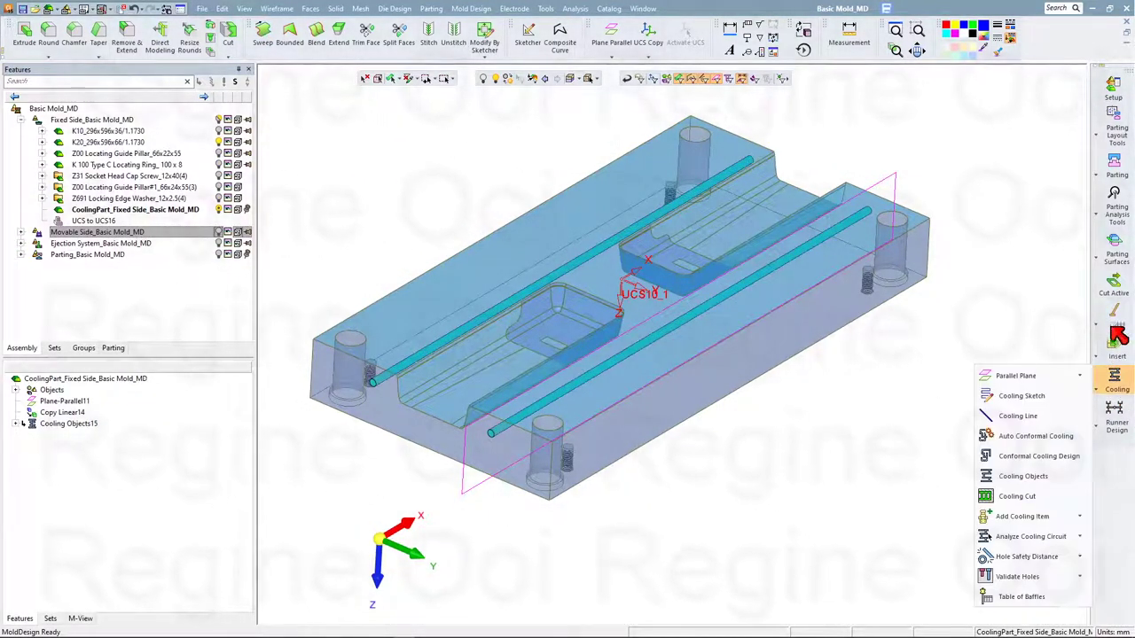
Add a cooling item: the Hasco Z 810 metric-thread connecting nipple under Nipples
left_click(898, 382)
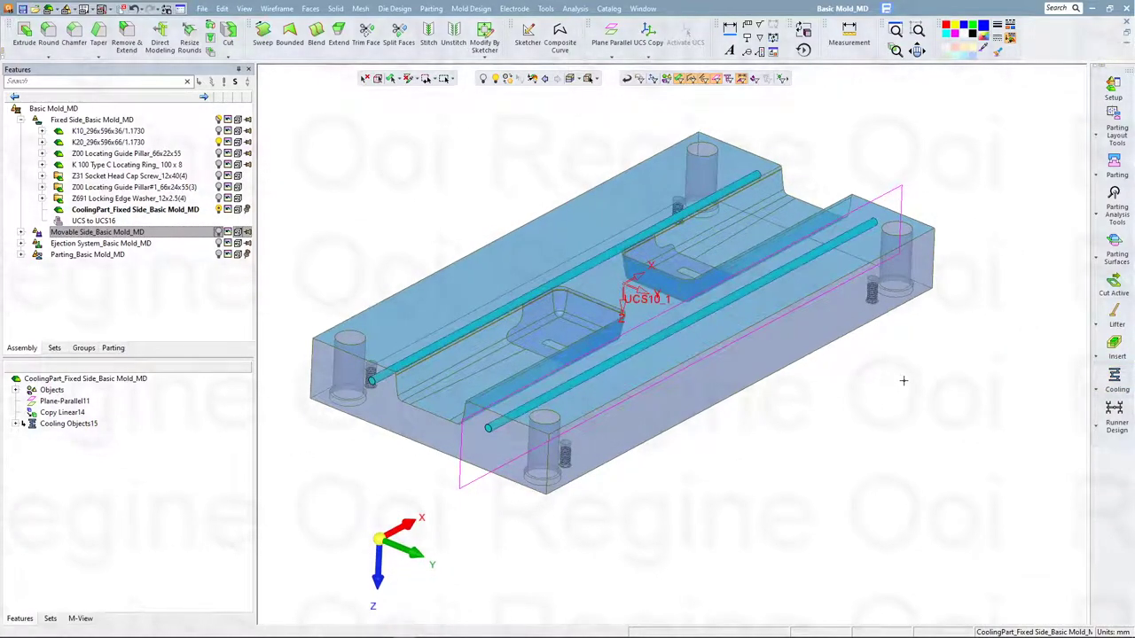
left_click(1110, 395)
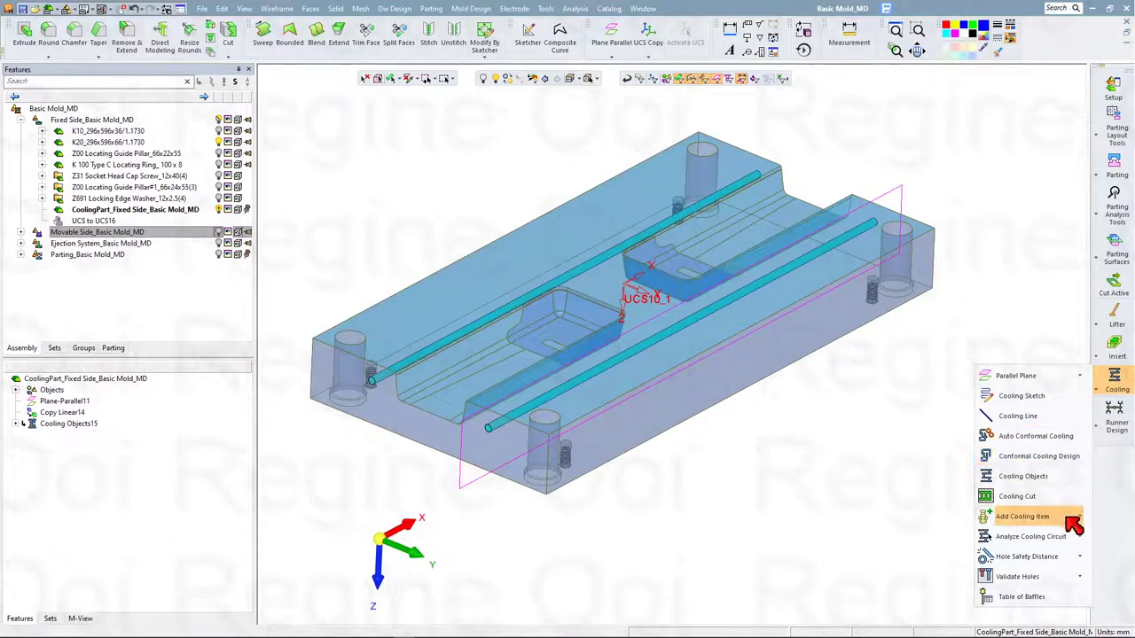
mouse_move(1022, 516)
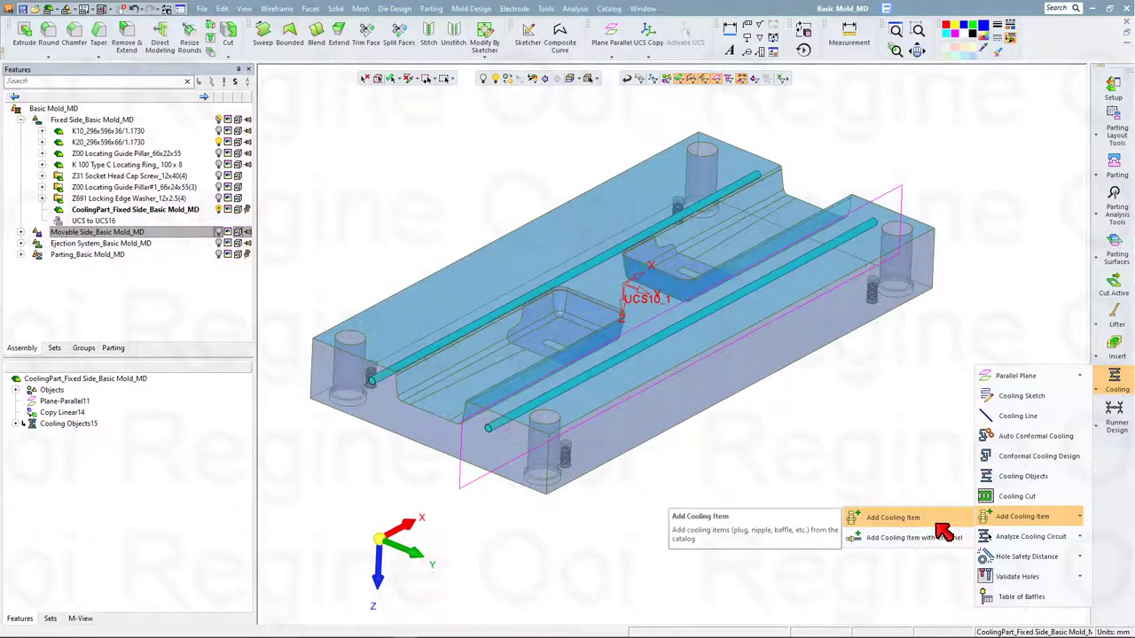
left_click(938, 523)
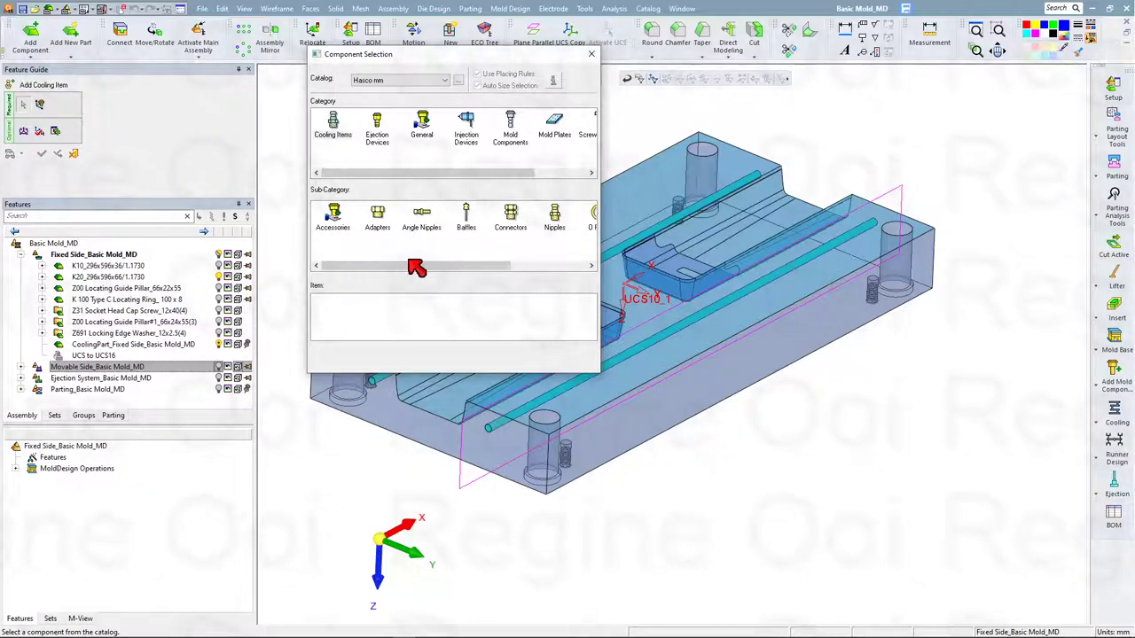
left_click(554, 218)
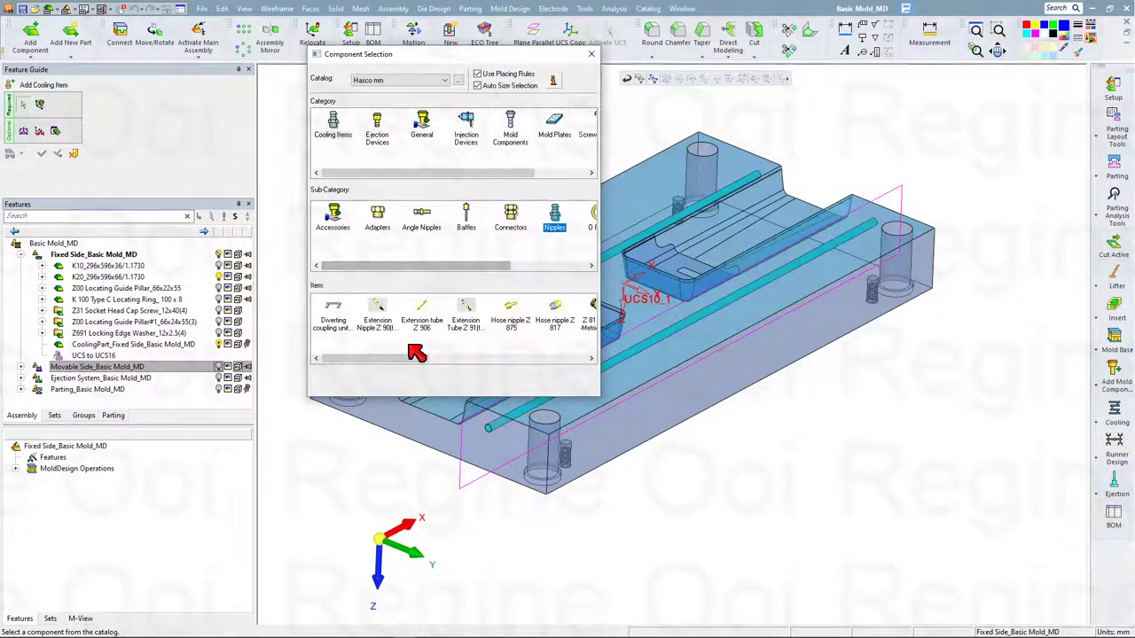
left_click_drag(399, 362, 477, 365)
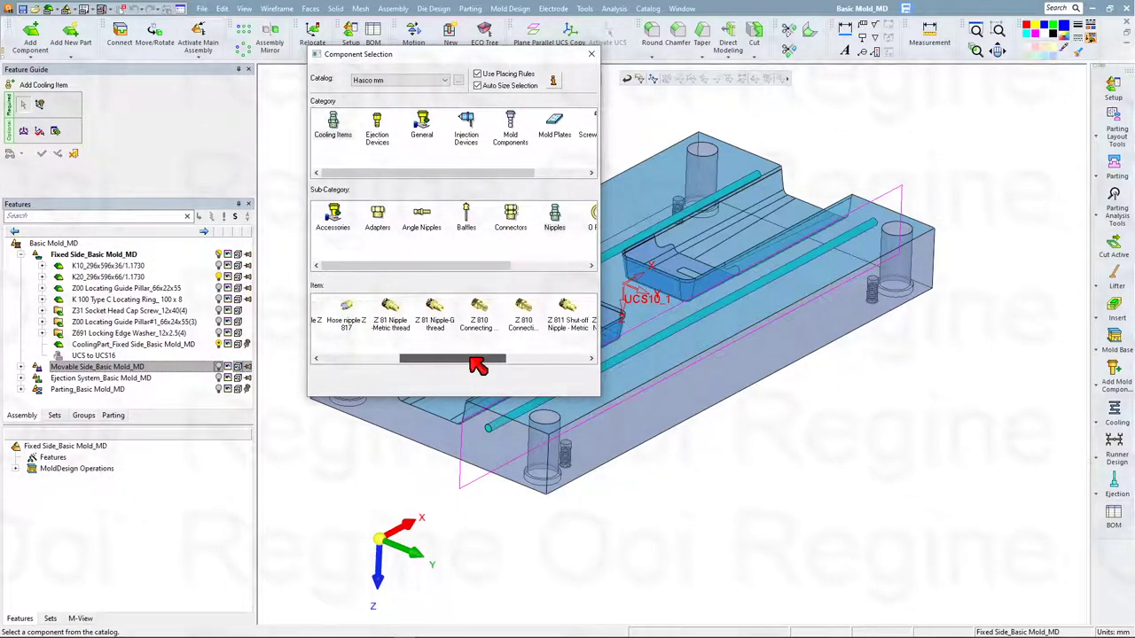
left_click(480, 324)
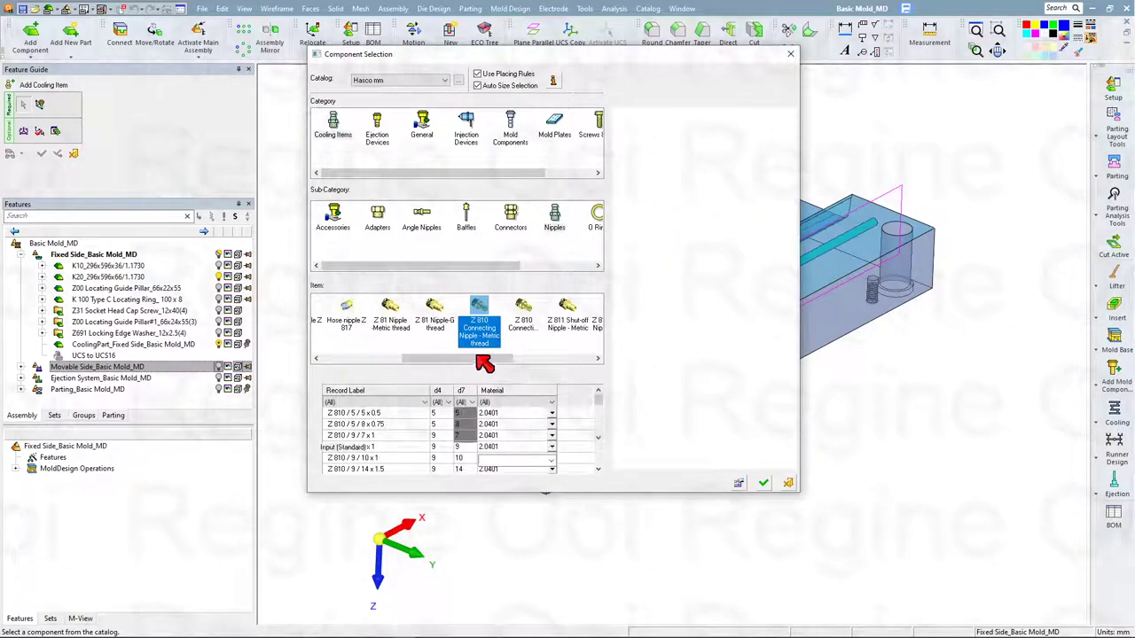
left_click(523, 328)
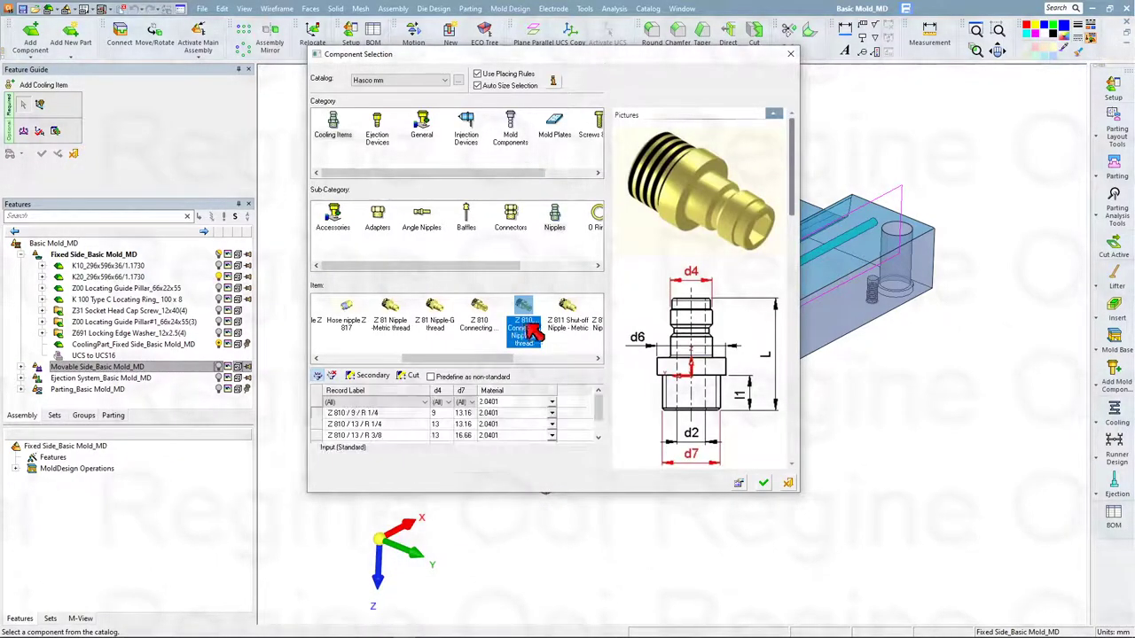
left_click(483, 328)
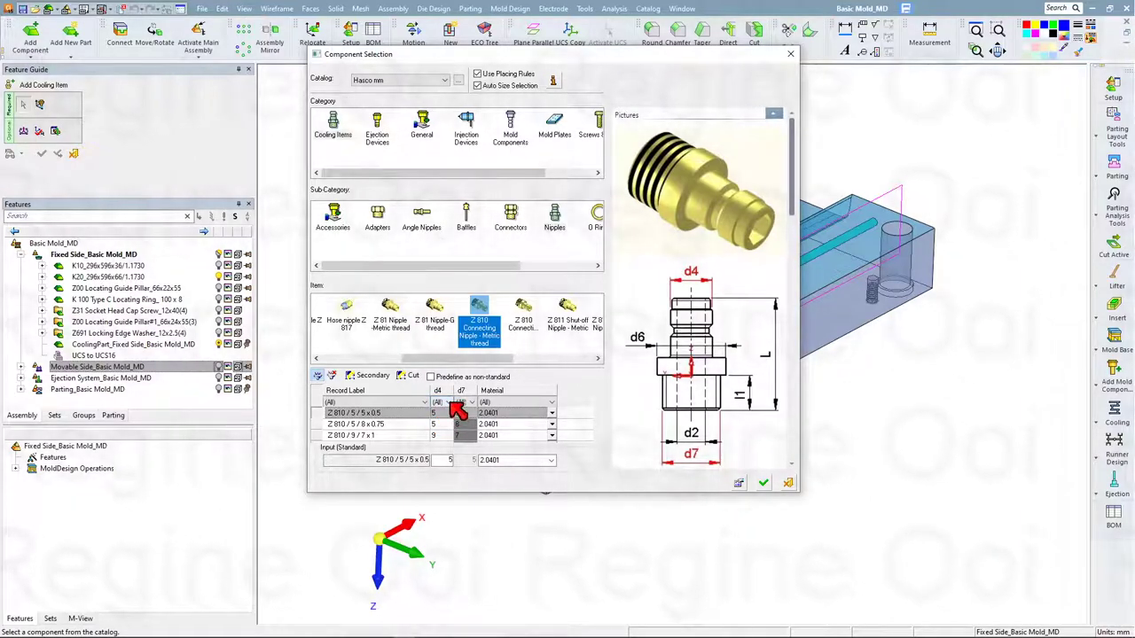
Filter the nipple records to d4 9 and d7 10, giving Z 810/9/10x1
left_click(446, 403)
left_click(443, 443)
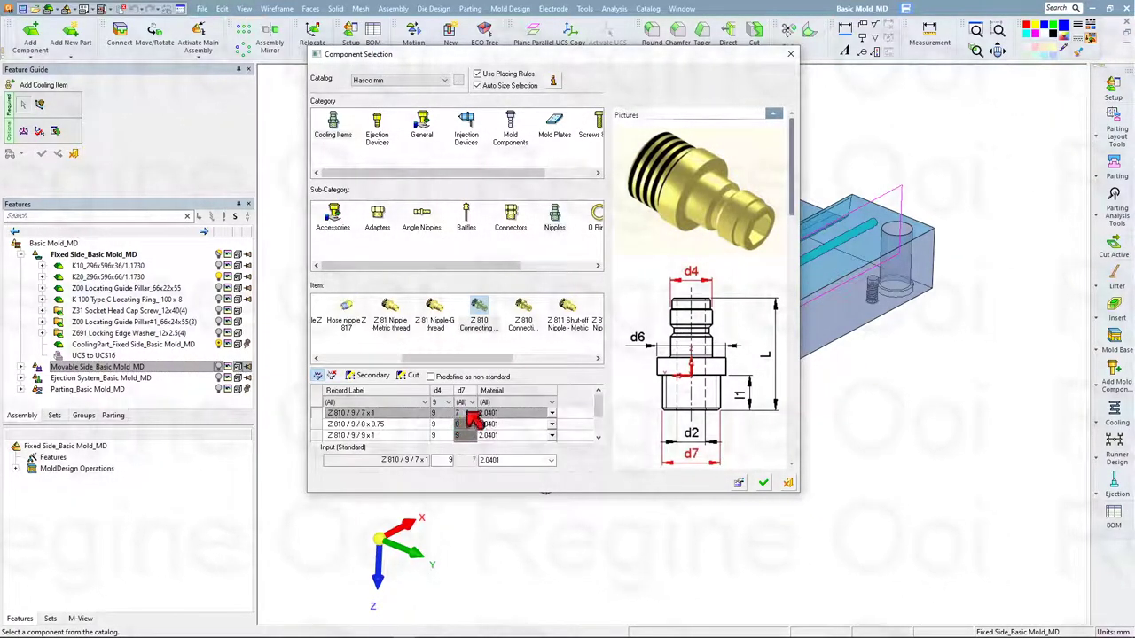
left_click(471, 403)
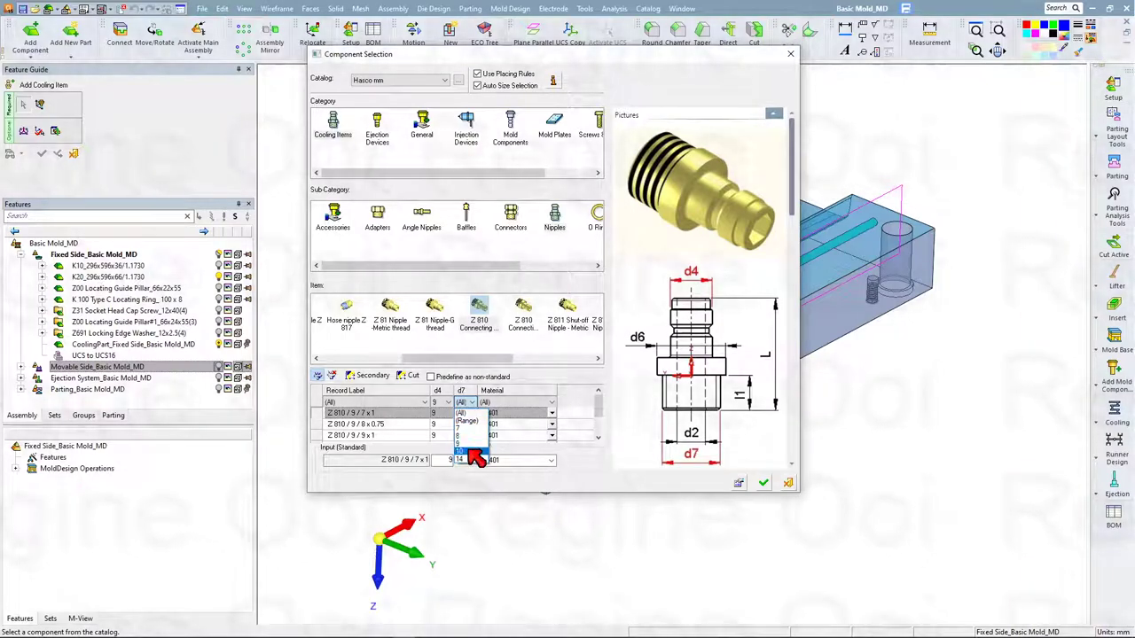
left_click(474, 452)
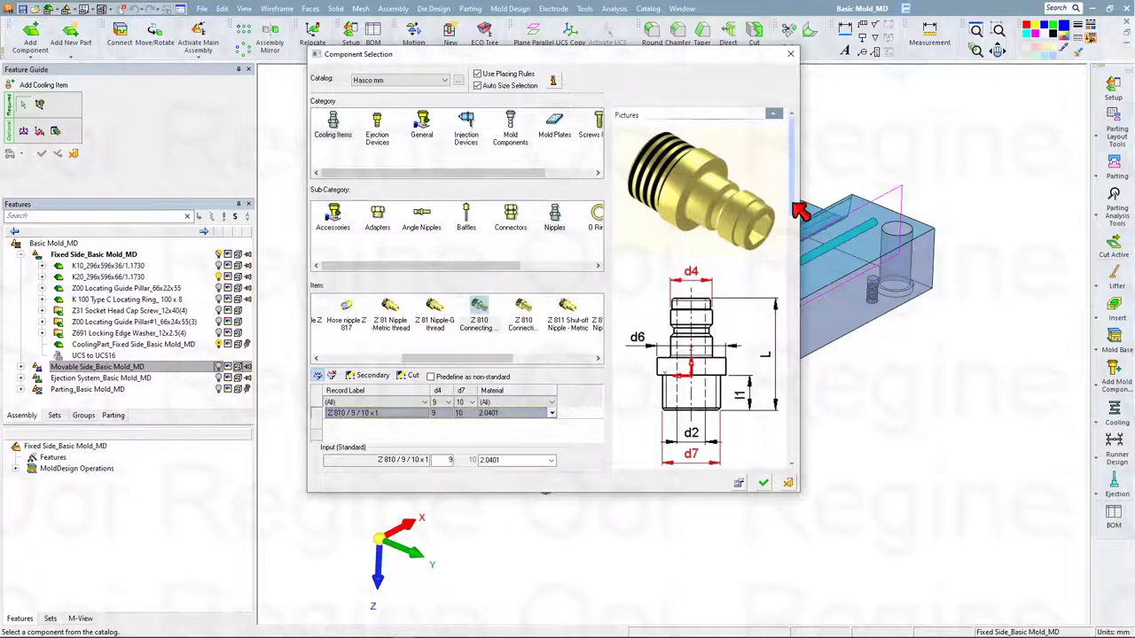
left_click_drag(795, 205, 797, 246)
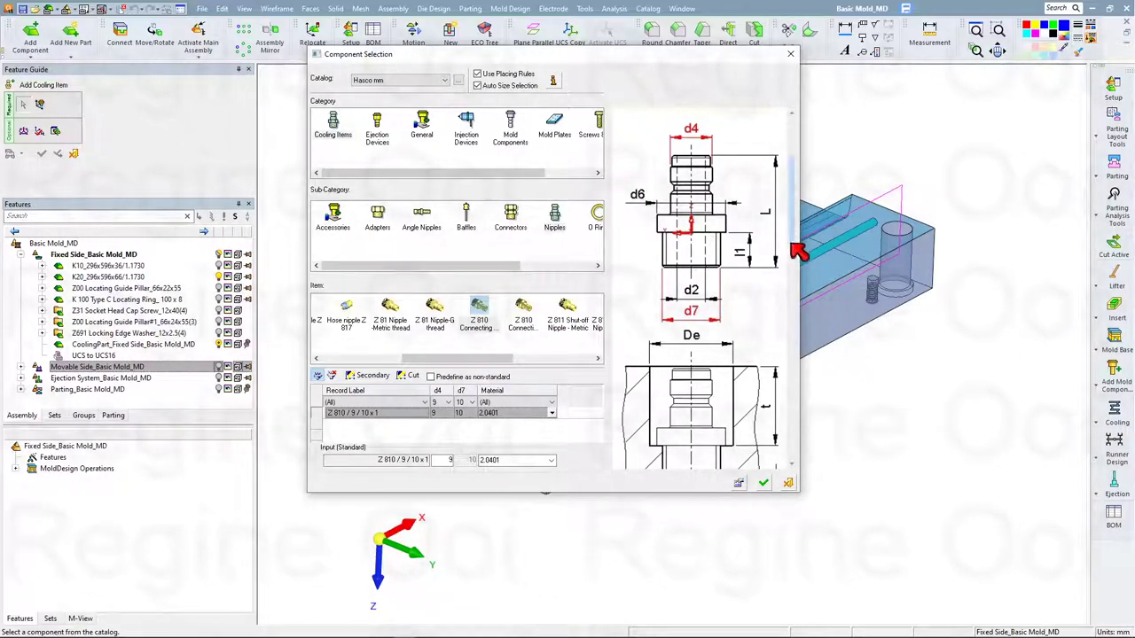
left_click_drag(798, 251, 792, 307)
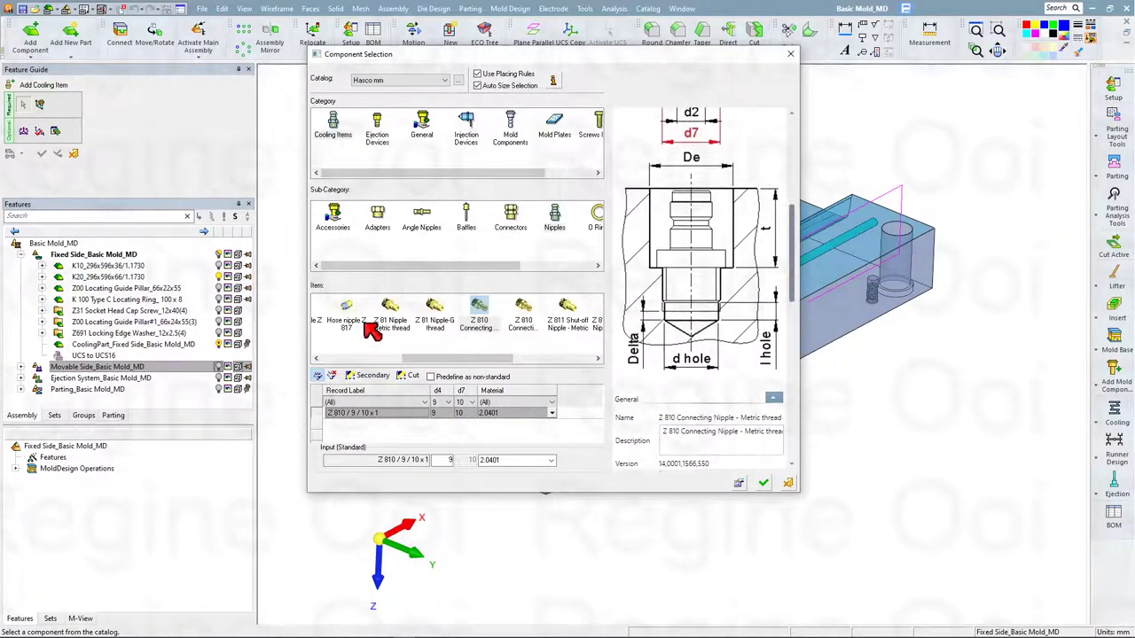
left_click(371, 376)
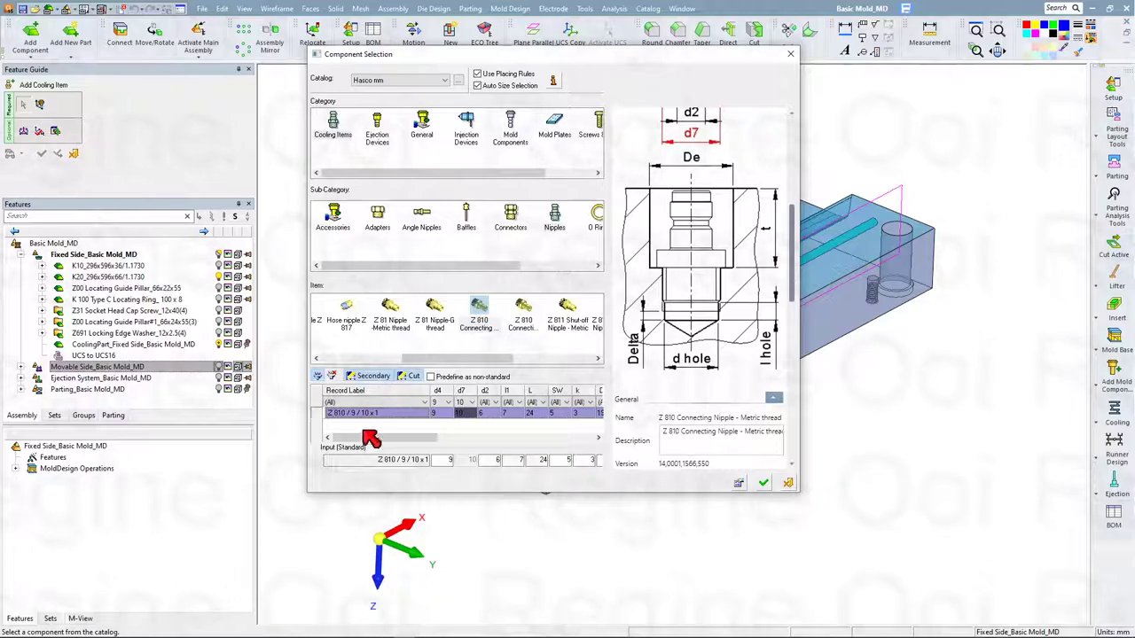
left_click_drag(365, 436, 414, 440)
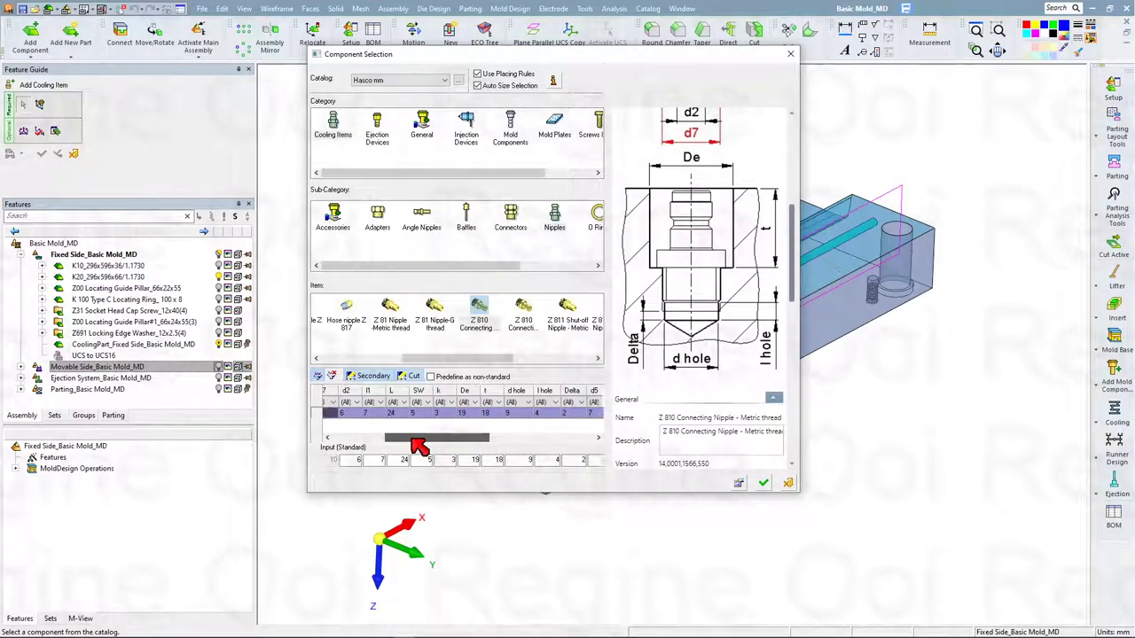
mouse_move(417, 443)
left_mouse_down()
mouse_move(452, 445)
mouse_move(355, 449)
left_mouse_up()
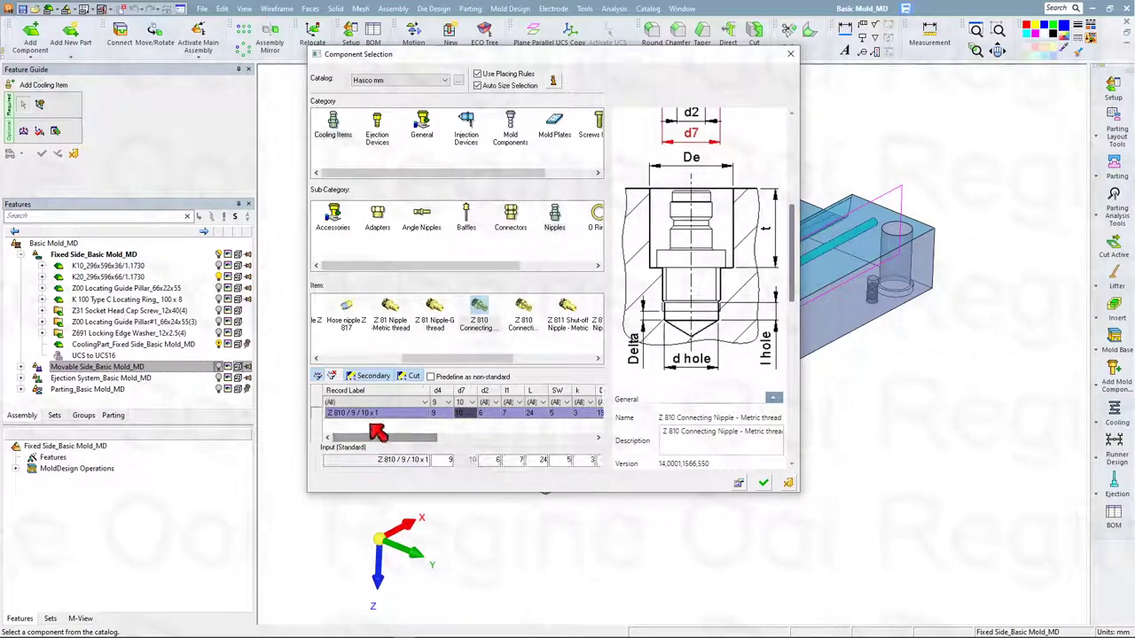
left_click(380, 376)
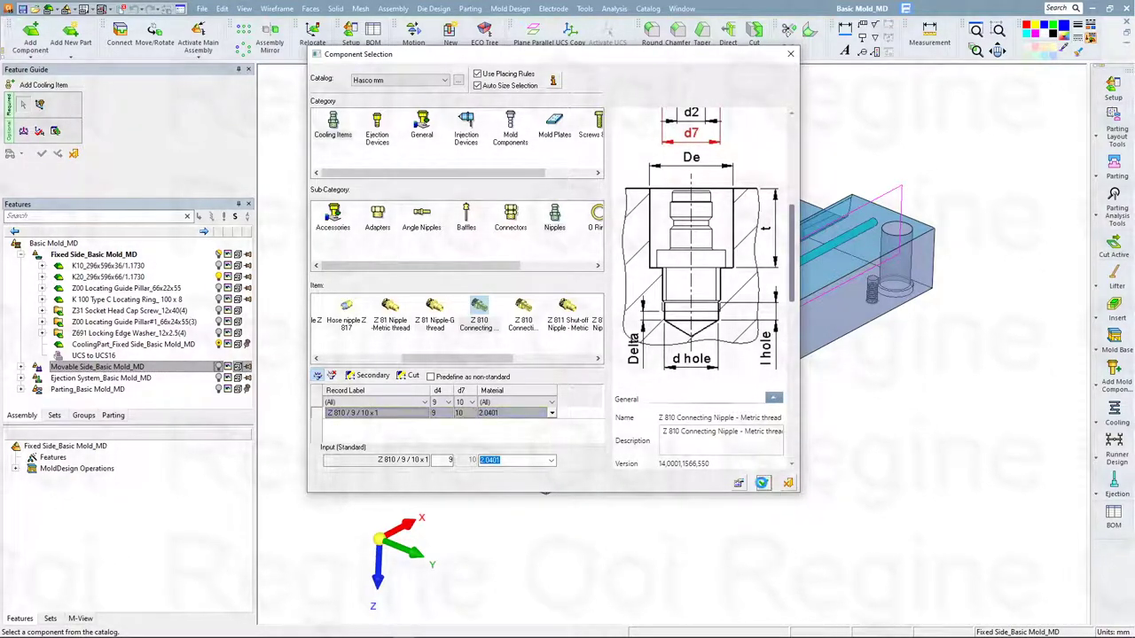
Place Z 810 nipples on the cone faces at both ends of the two cooling channels
left_click(764, 487)
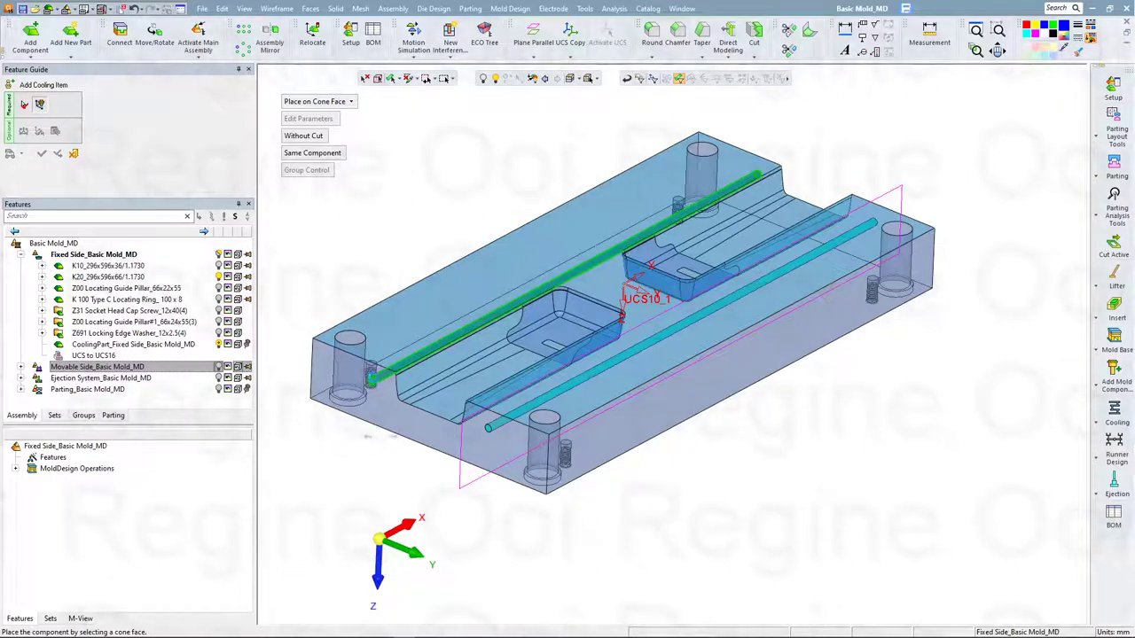
left_click(372, 379)
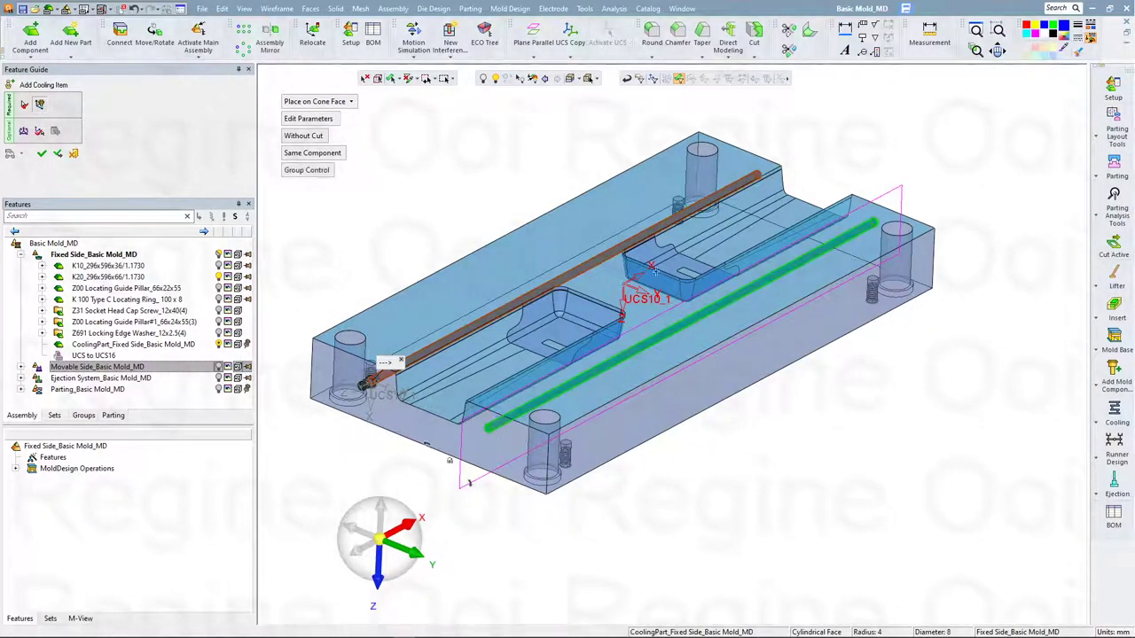
left_click(492, 426)
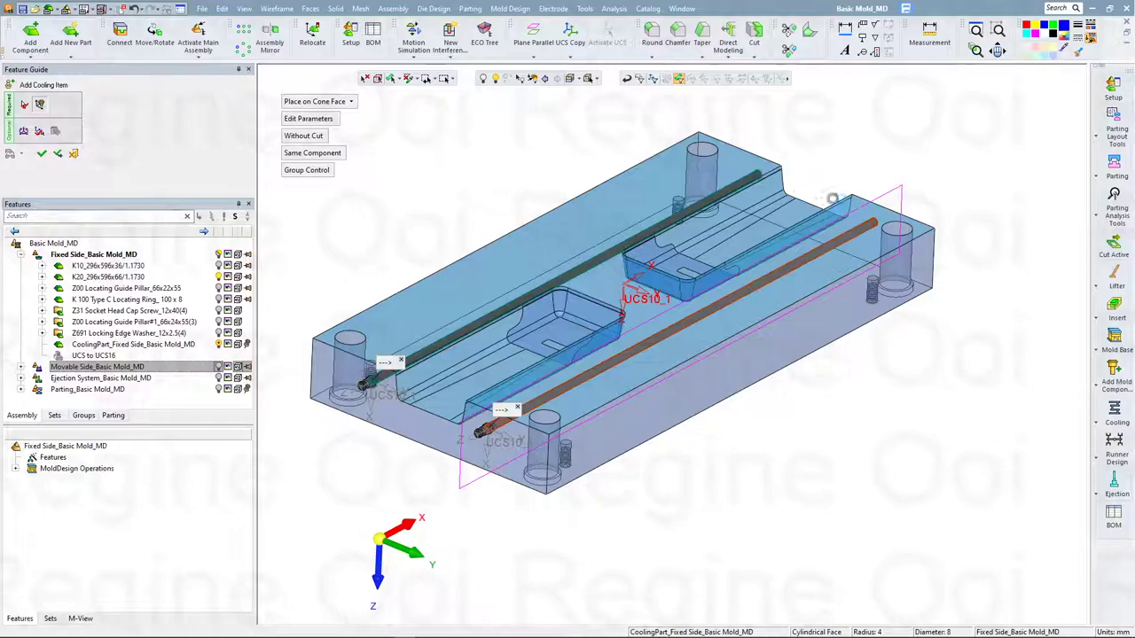
left_click(761, 171)
left_click(865, 214)
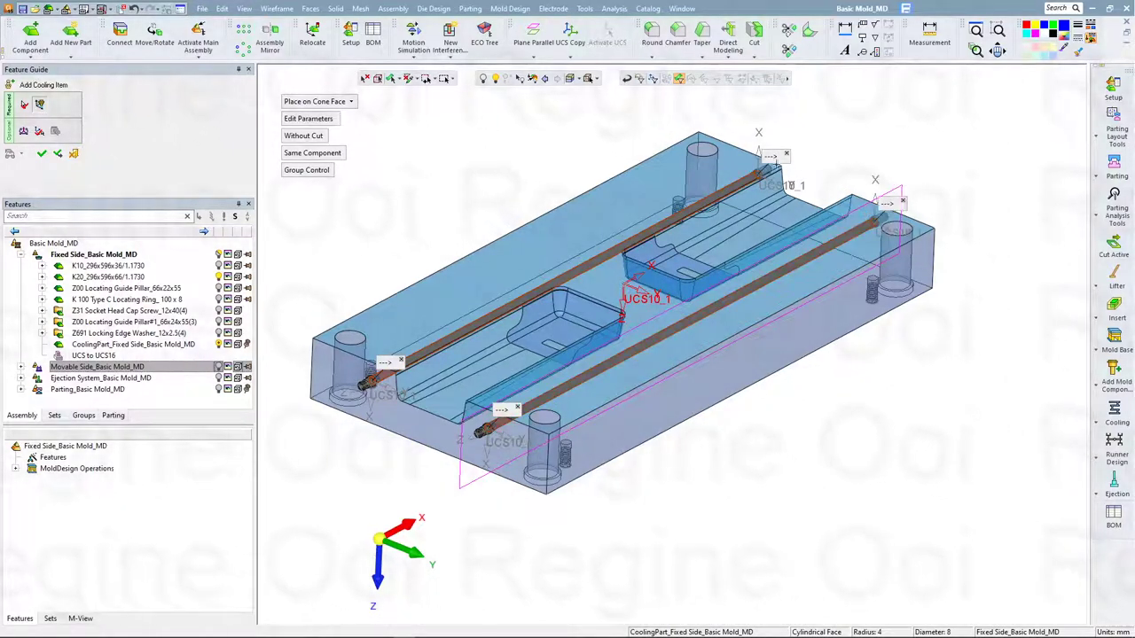
left_click(41, 156)
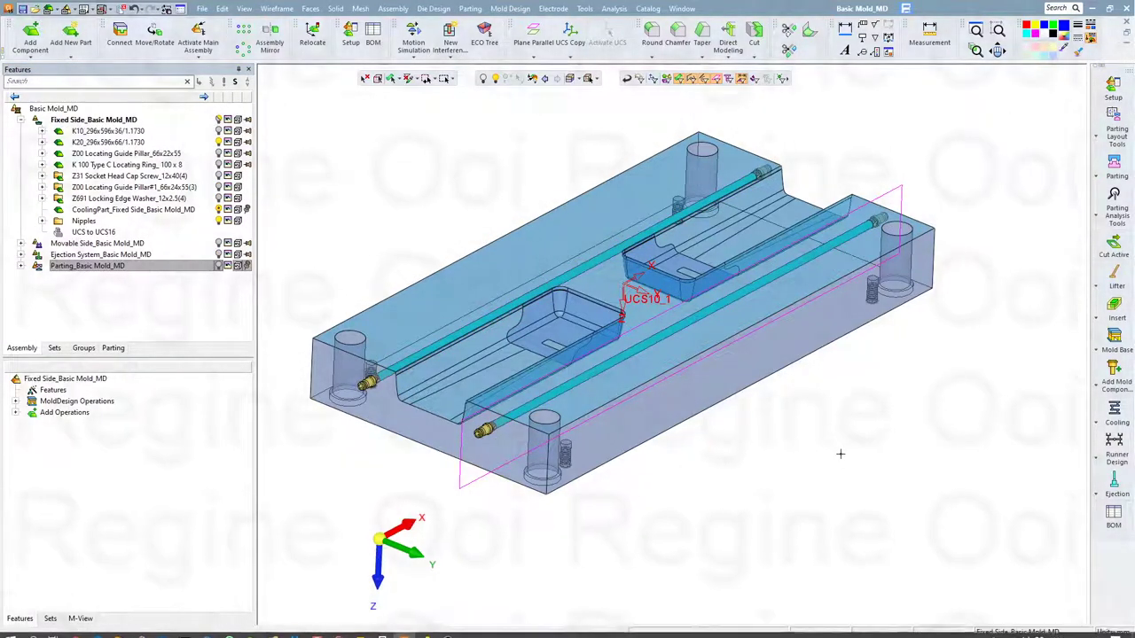
Apply a Cooling Cut of the cooling lines into the K20 cavity plate
left_click(1116, 416)
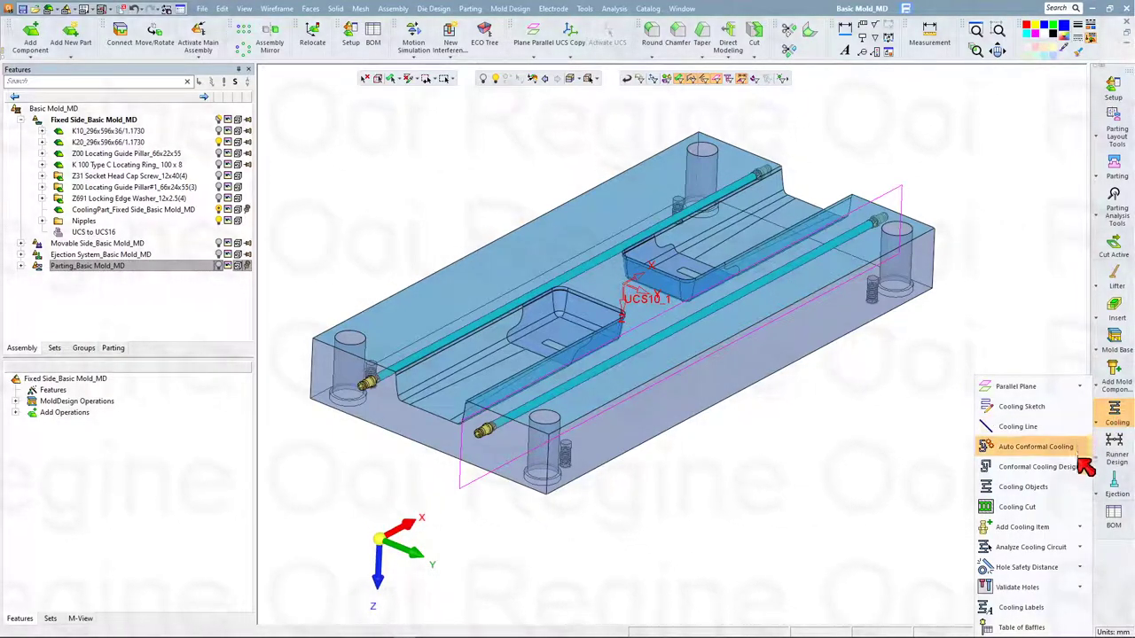
left_click(1068, 516)
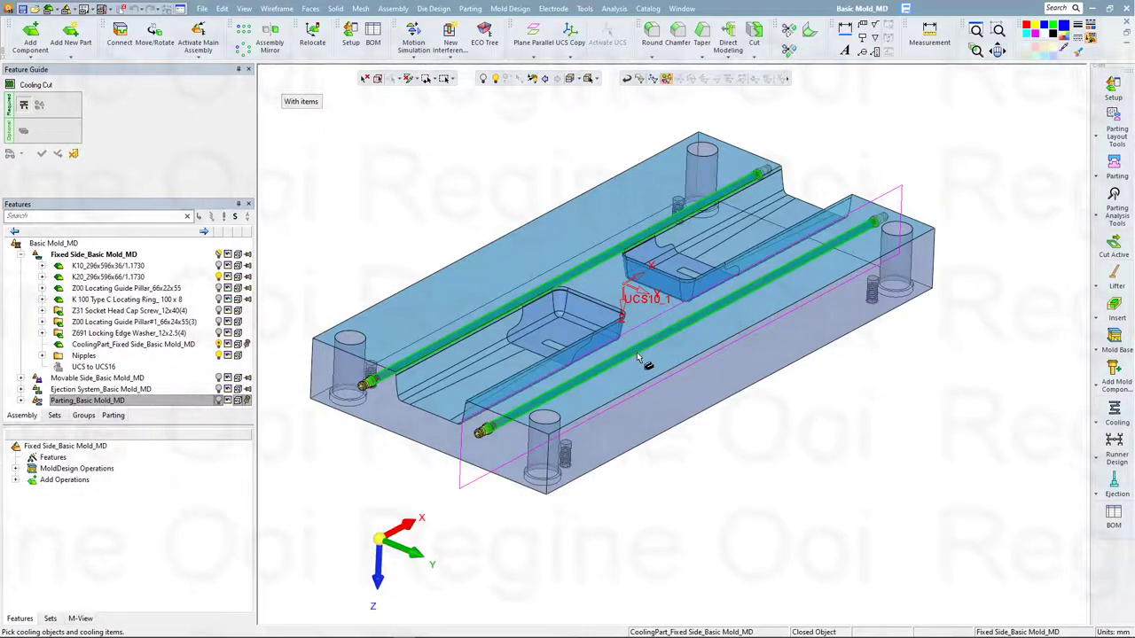
left_click(636, 357)
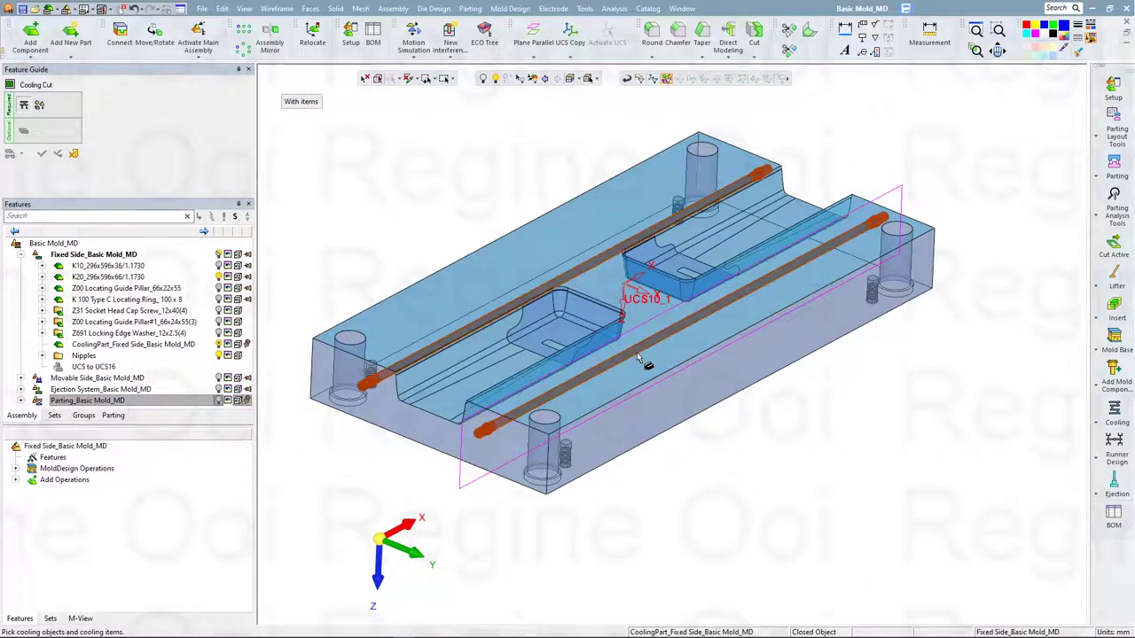
middle_click(700, 411)
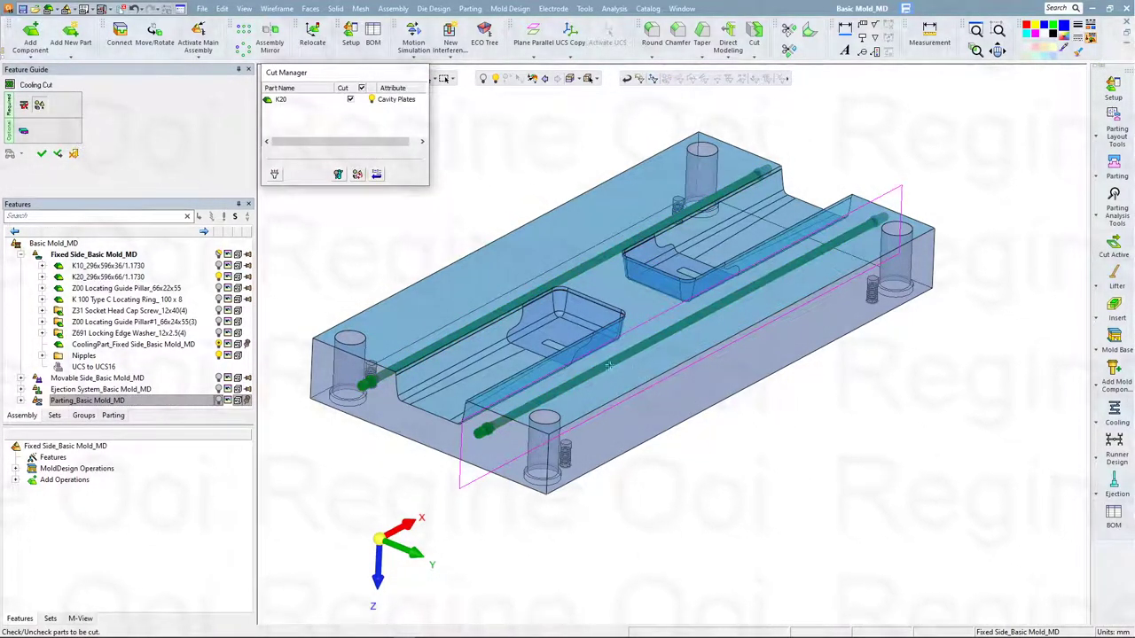
left_click(323, 104)
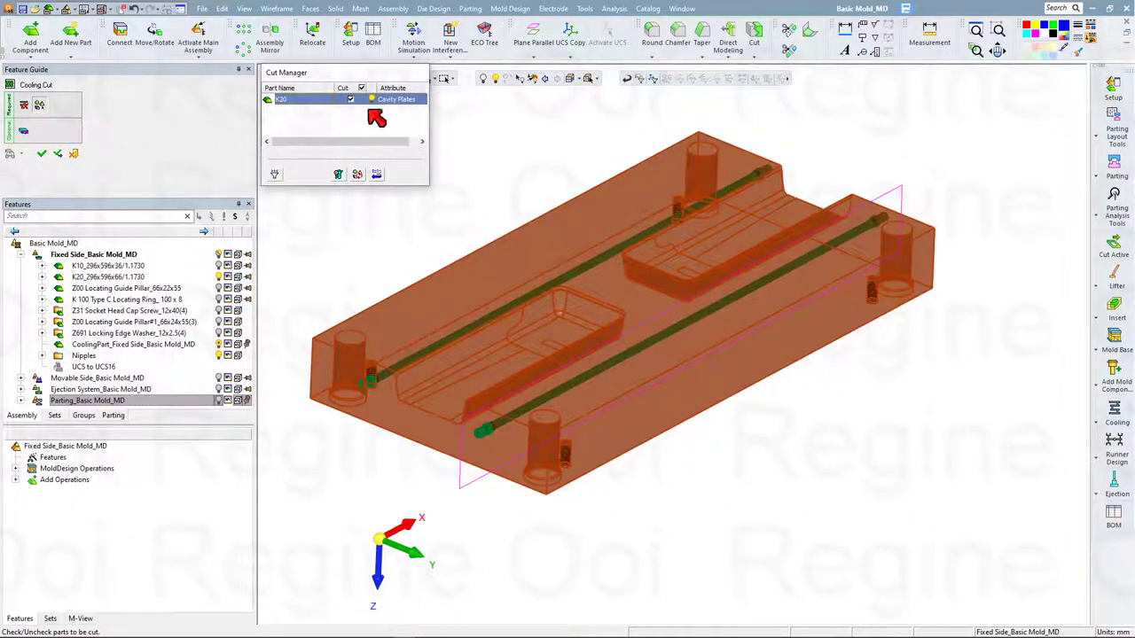
left_click(50, 156)
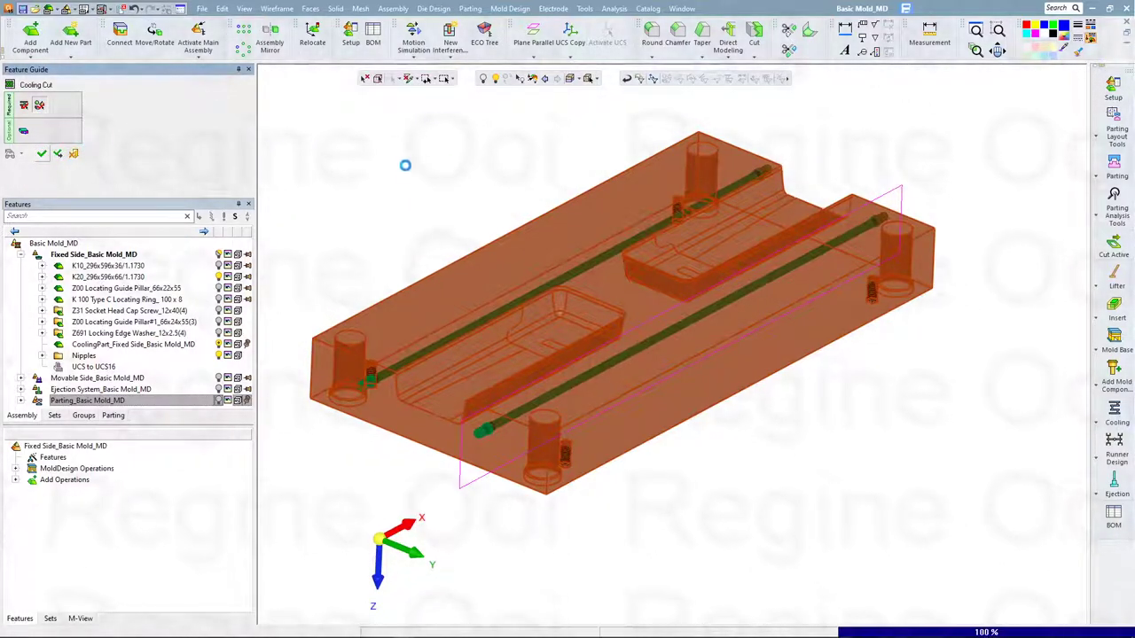
mouse_move(407, 167)
middle_mouse_down()
mouse_move(399, 284)
mouse_move(444, 254)
middle_mouse_up()
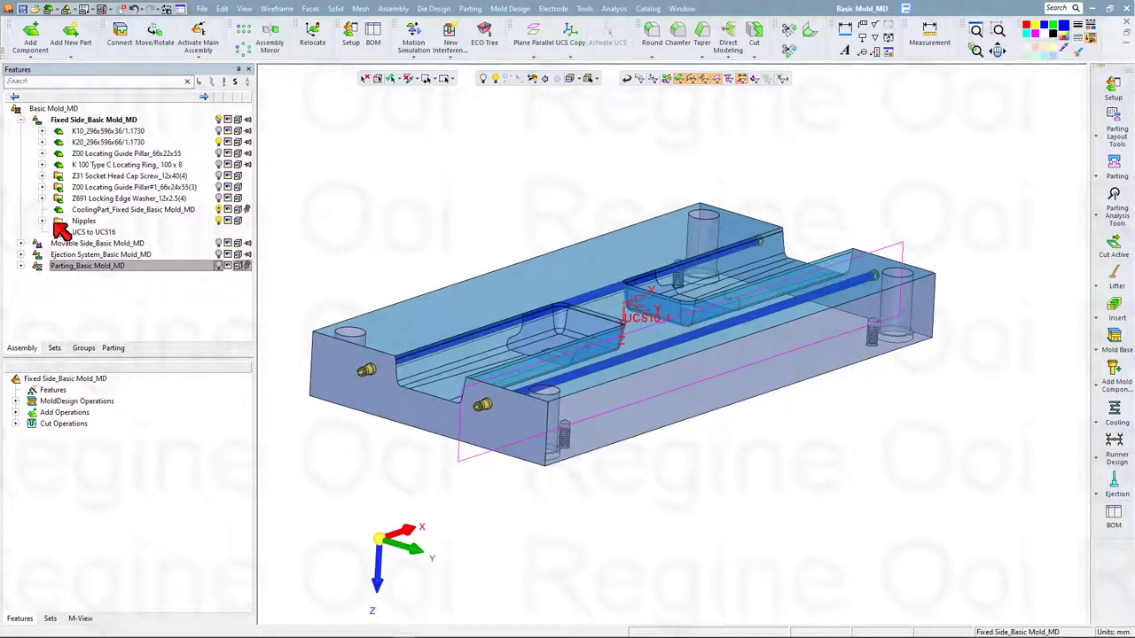
Expand the Nipples group and hide then reshow the connecting nipples to check their holes
left_click(100, 224)
double_click(60, 221)
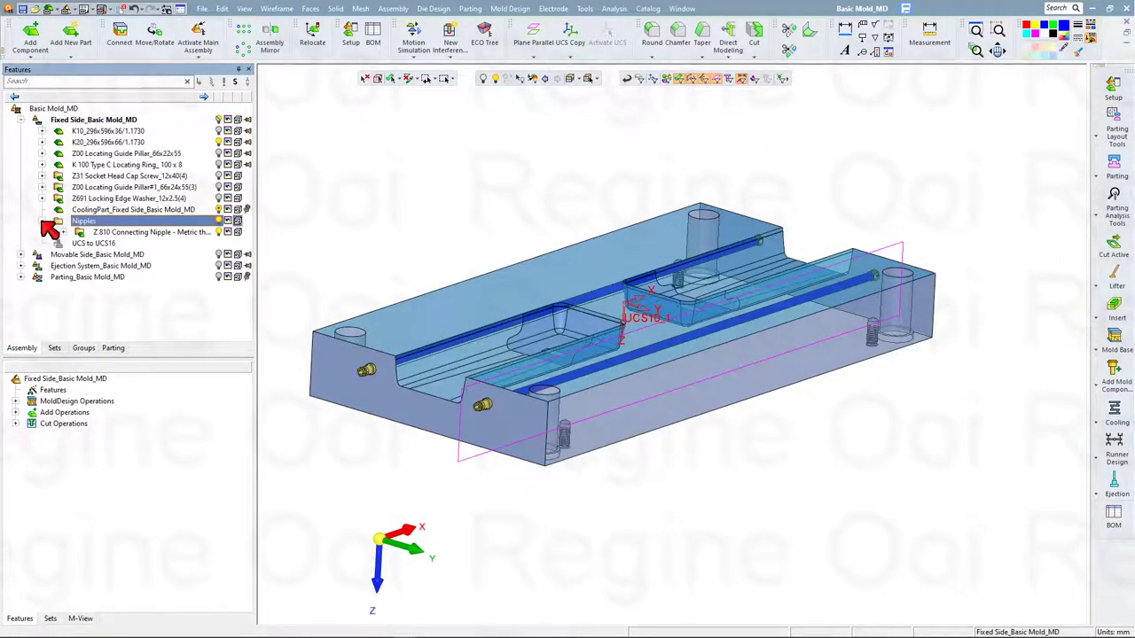
left_click(187, 234)
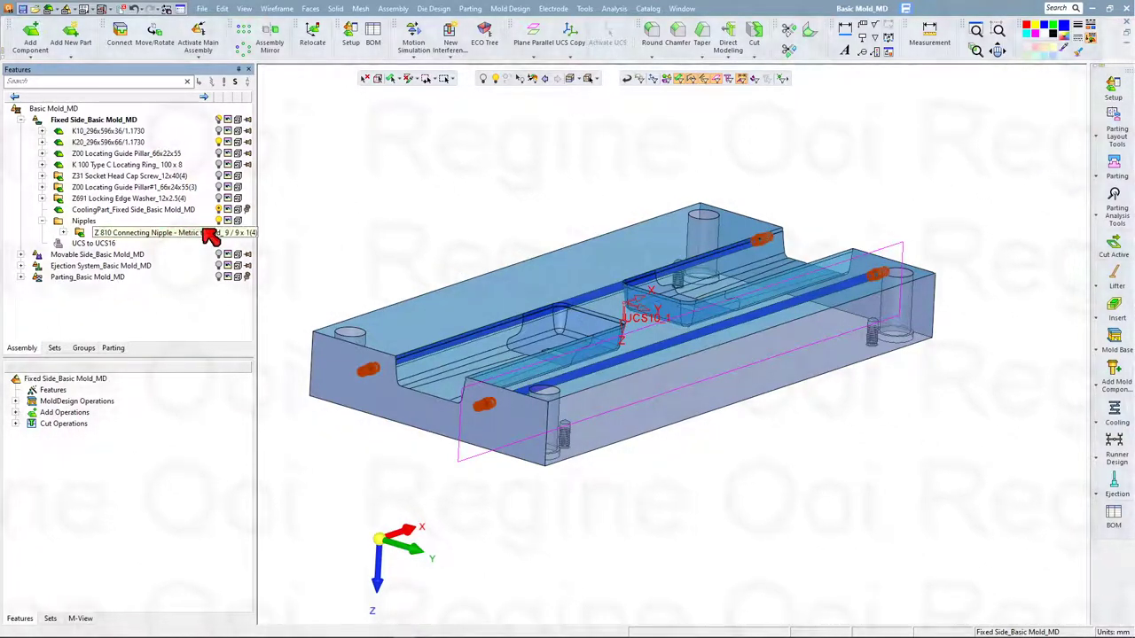
left_click(213, 222)
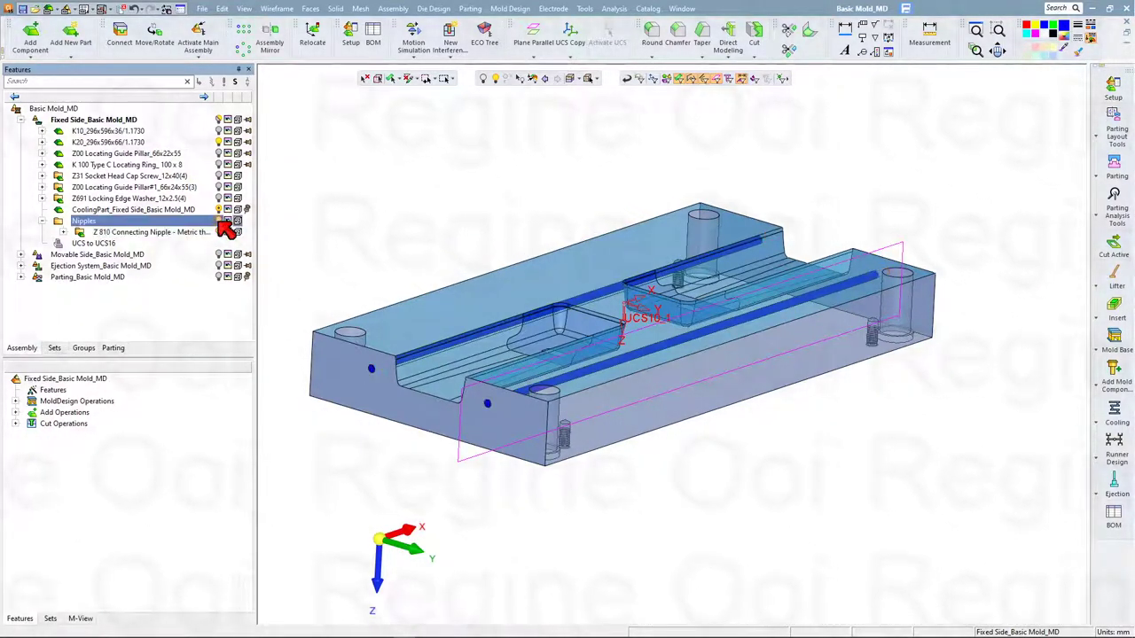
middle_click_drag(401, 380, 393, 402)
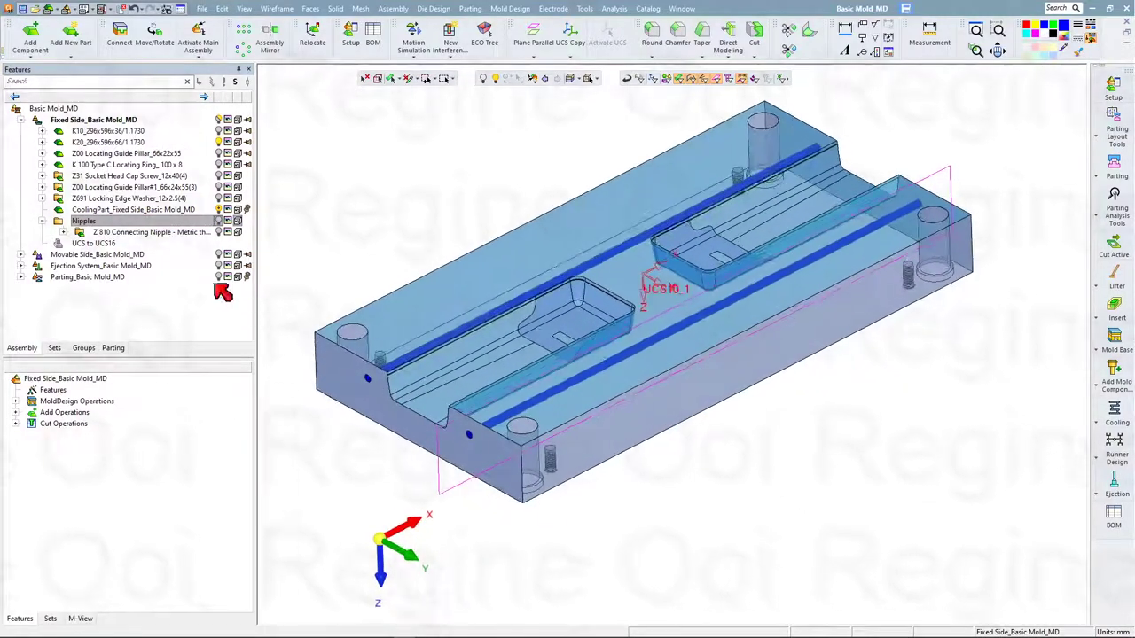
left_click(223, 223)
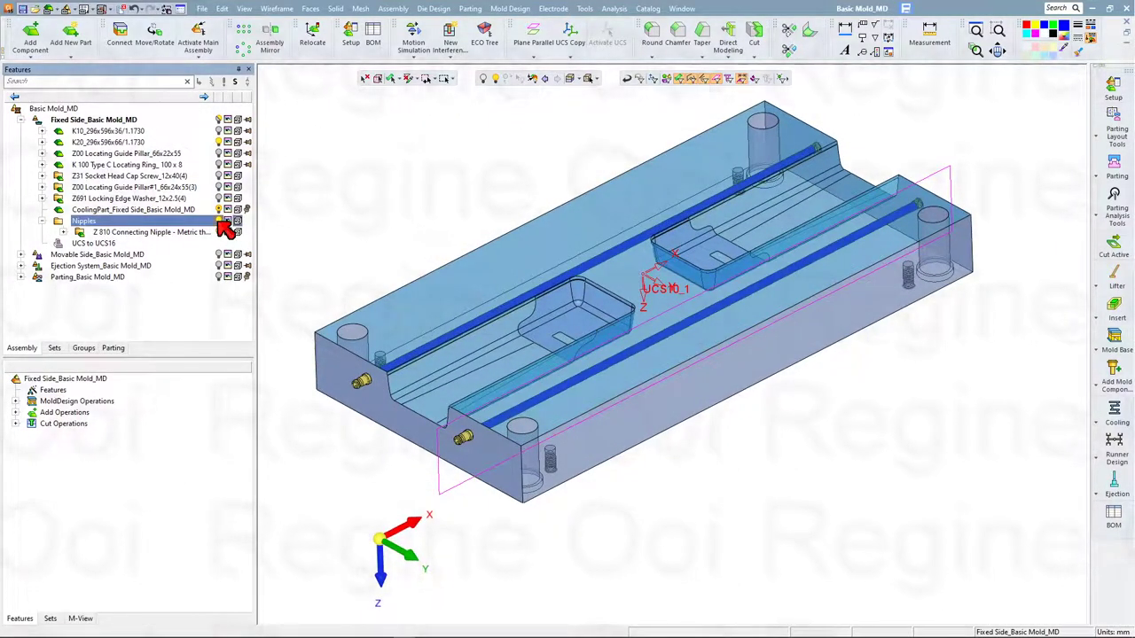
Hide the fixed side of the mold, including its cavity plate
left_click(137, 255)
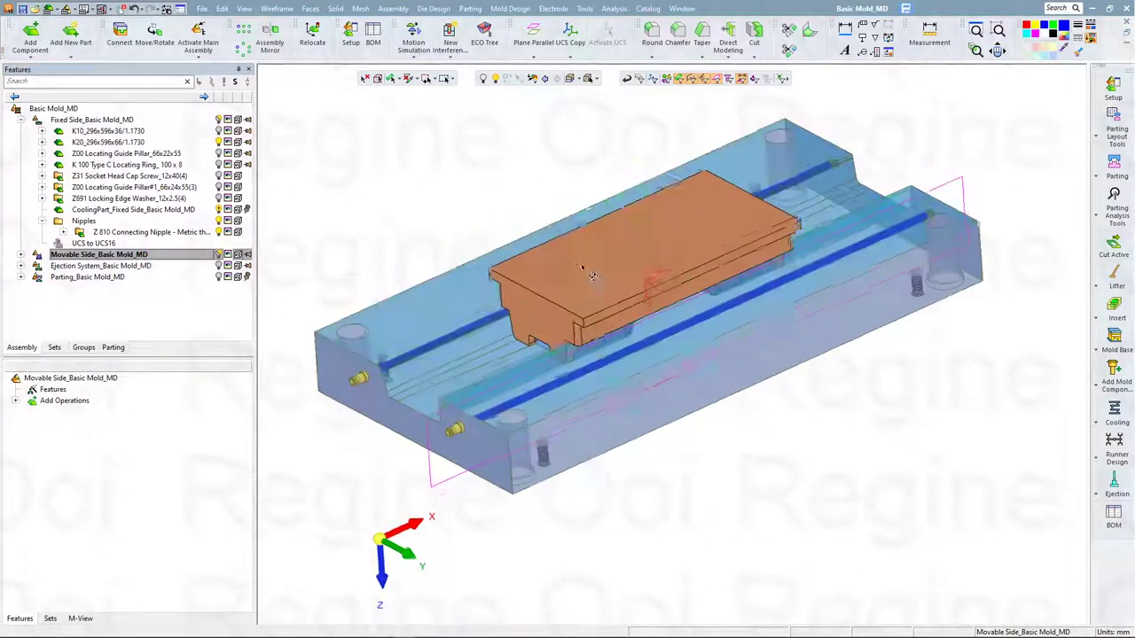
middle_click_drag(591, 274, 598, 294)
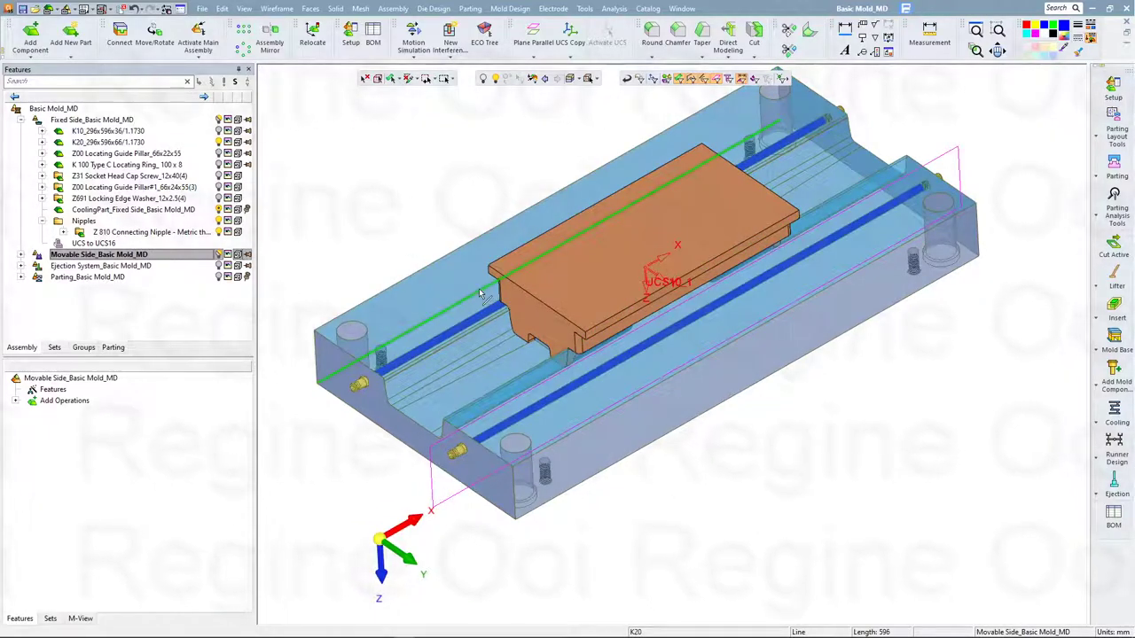
left_click(220, 143)
left_click(219, 120)
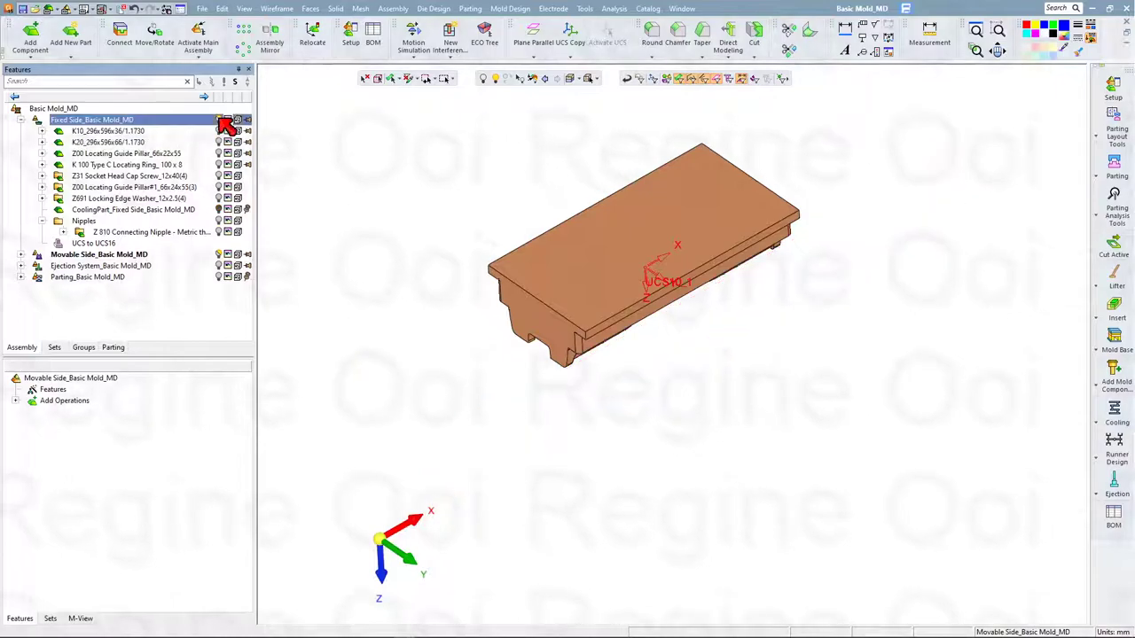
Expand the movable side and show the K20#1 plate, leaving K40 and K40#1 hidden
double_click(64, 256)
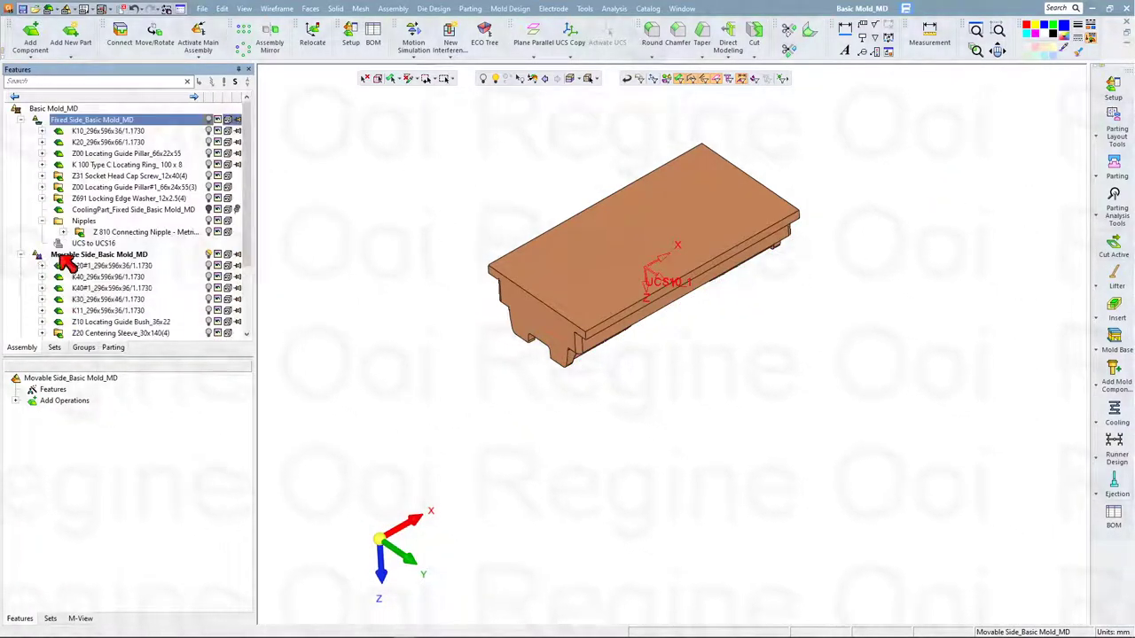
scroll(221, 266, "down", 3)
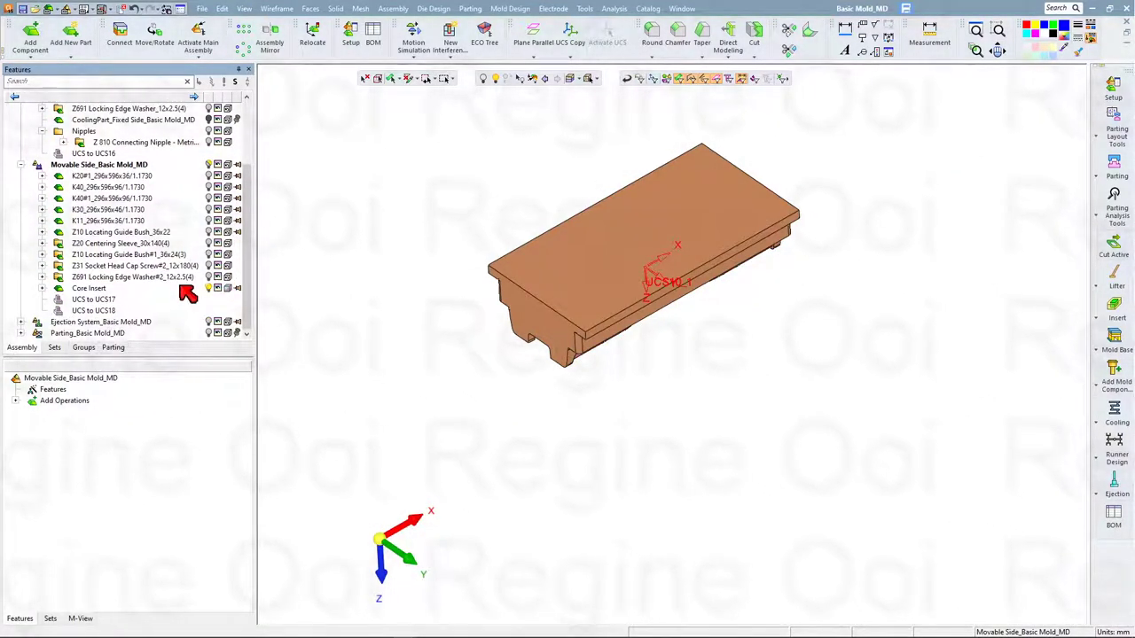
left_click(213, 176)
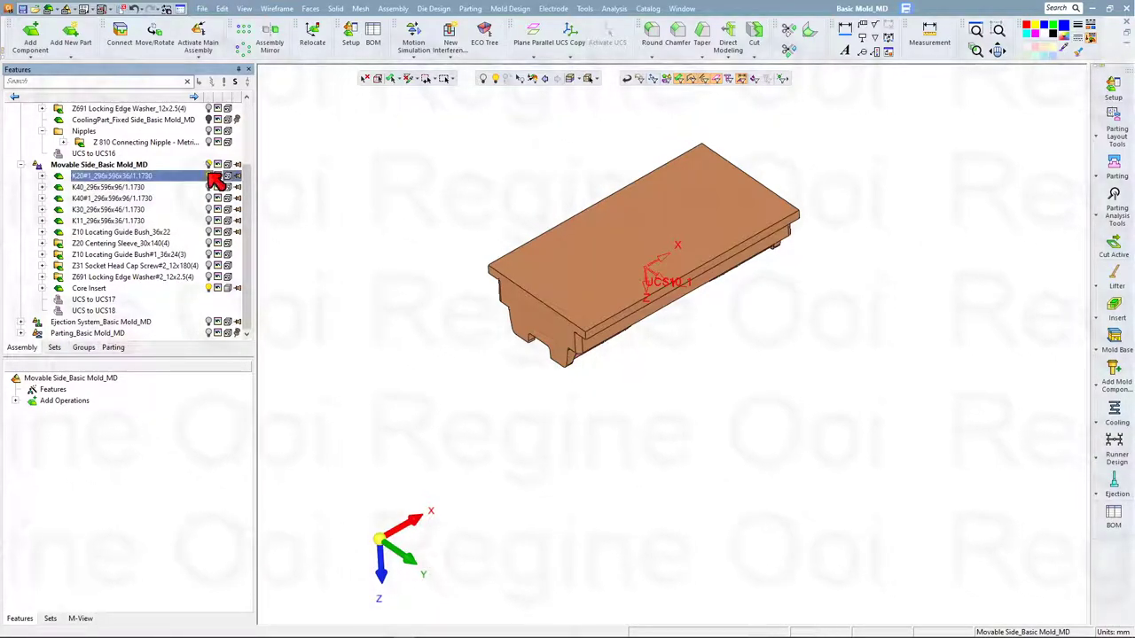
left_click(213, 187)
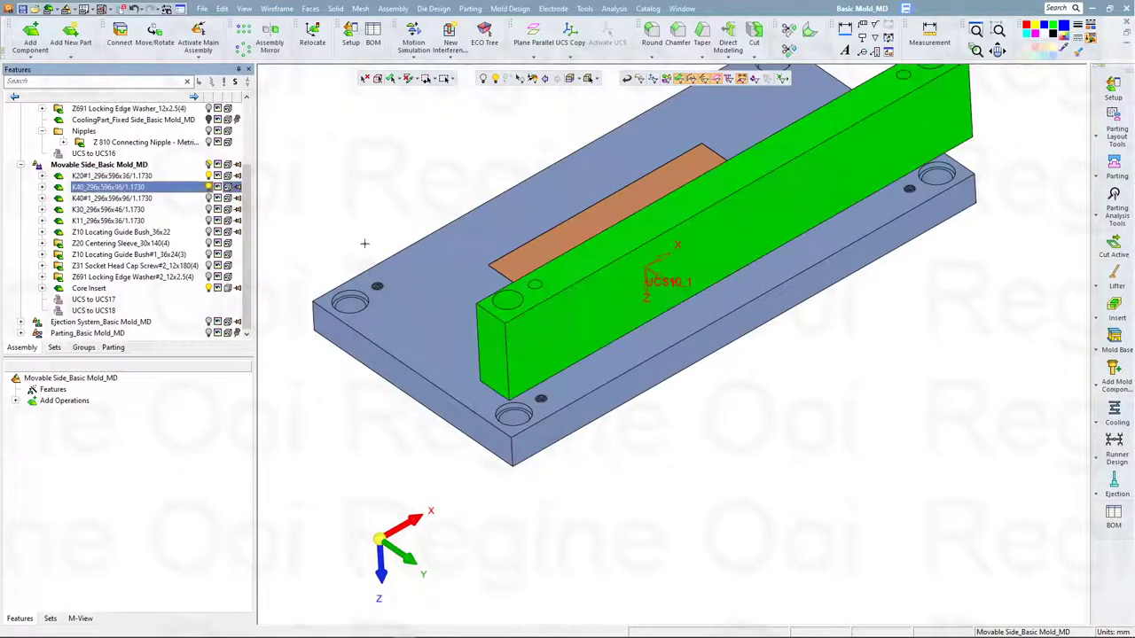
left_click(215, 187)
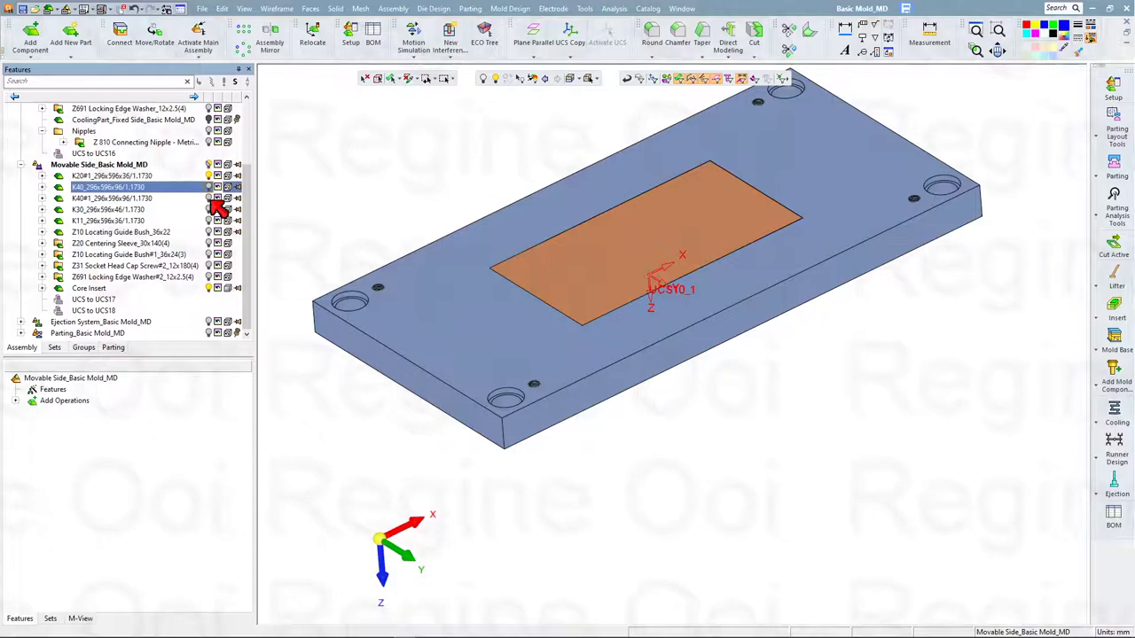
left_click(213, 198)
left_click(213, 209)
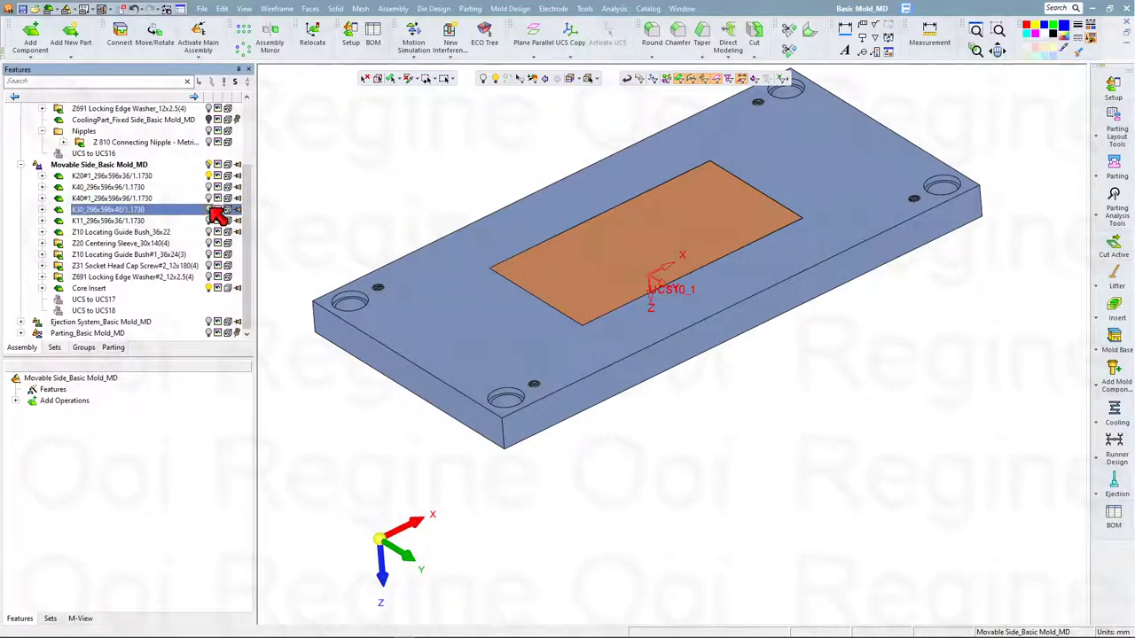
Make the movable side transparent and view the mold from the front and above
mouse_move(443, 222)
middle_mouse_down()
mouse_move(463, 450)
mouse_move(529, 355)
middle_mouse_up()
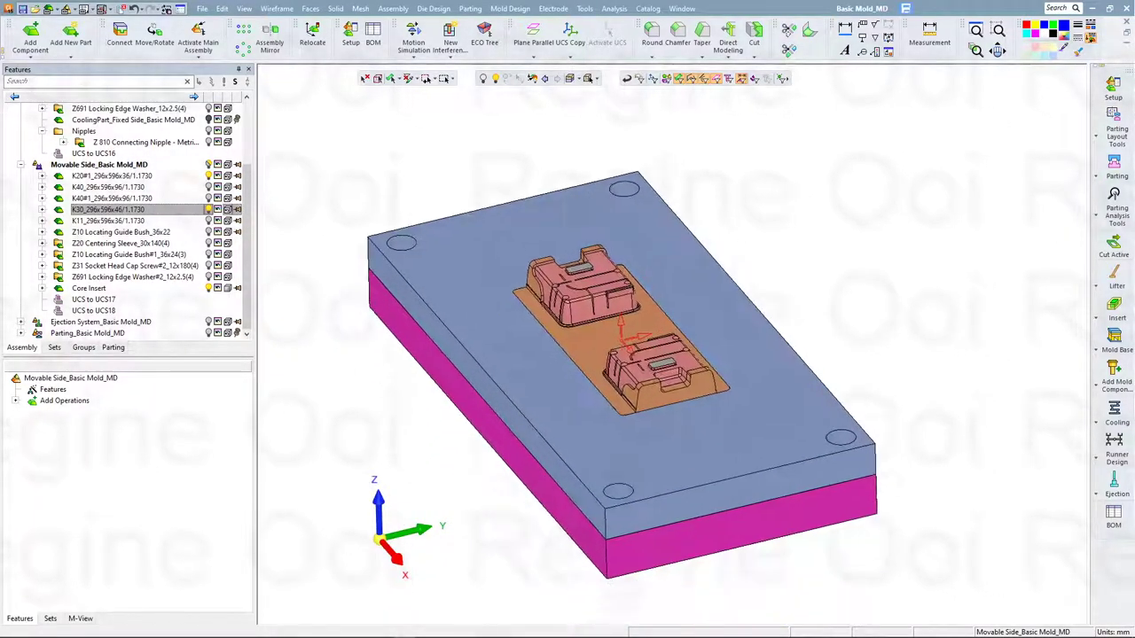
middle_click_drag(475, 231, 577, 246)
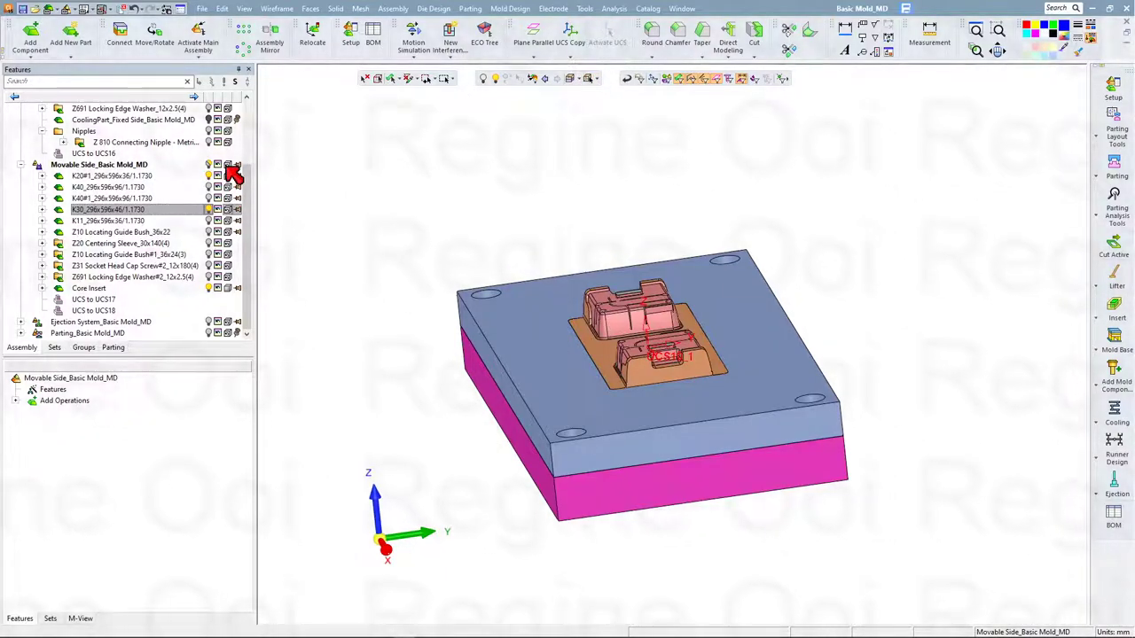
left_click(229, 167)
left_click(232, 171)
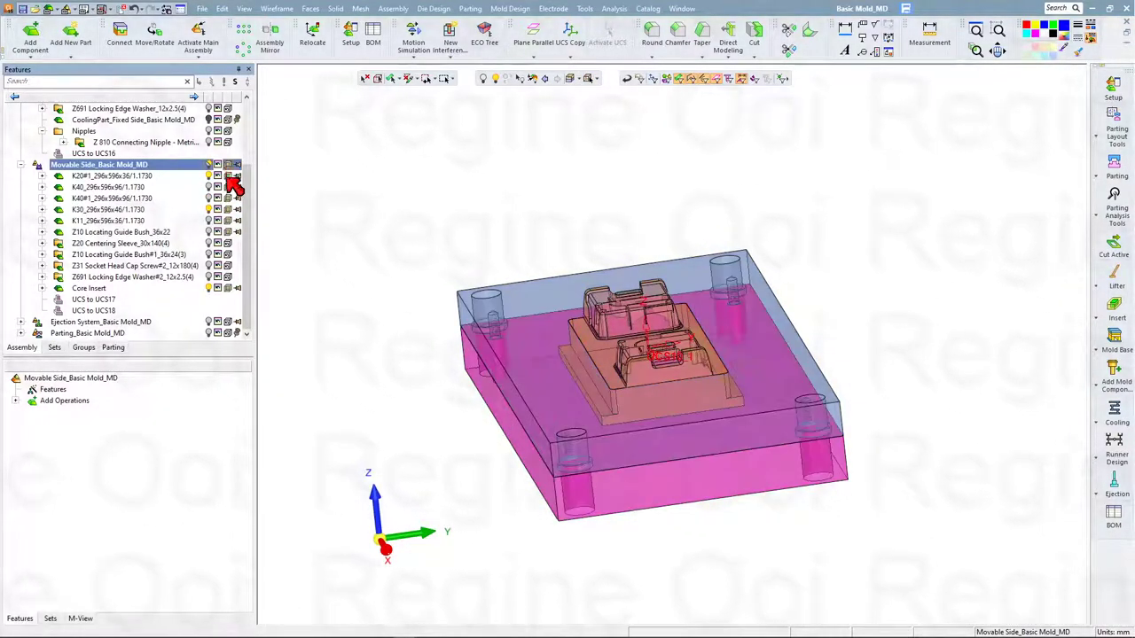
left_click(389, 554)
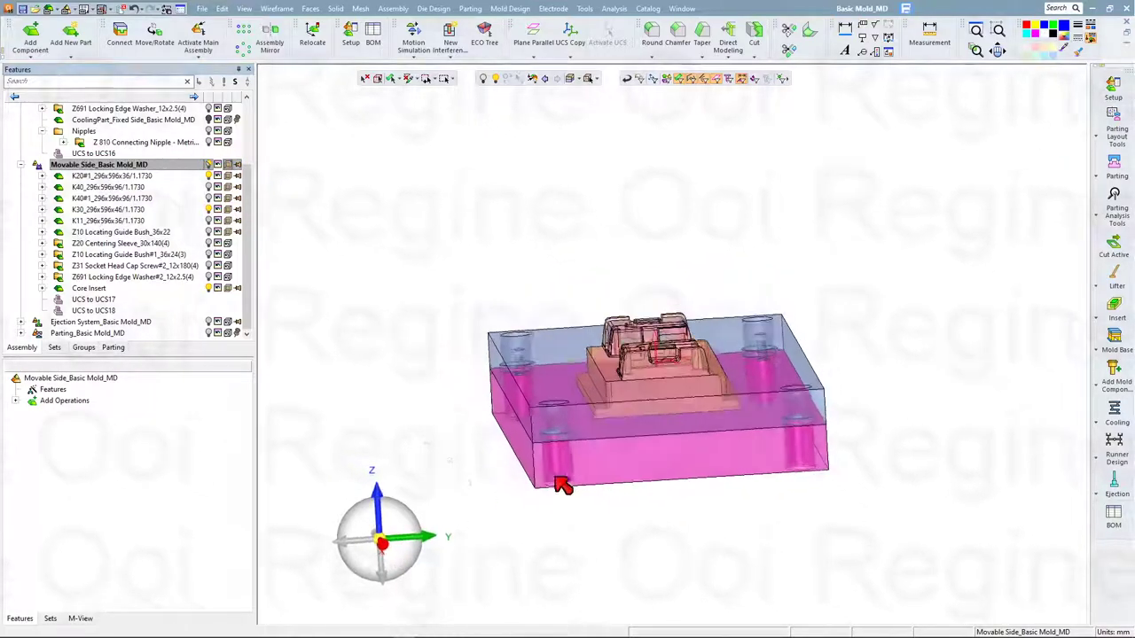
mouse_move(620, 363)
middle_mouse_down()
mouse_move(653, 346)
mouse_move(721, 380)
mouse_move(704, 469)
mouse_move(886, 467)
middle_mouse_up()
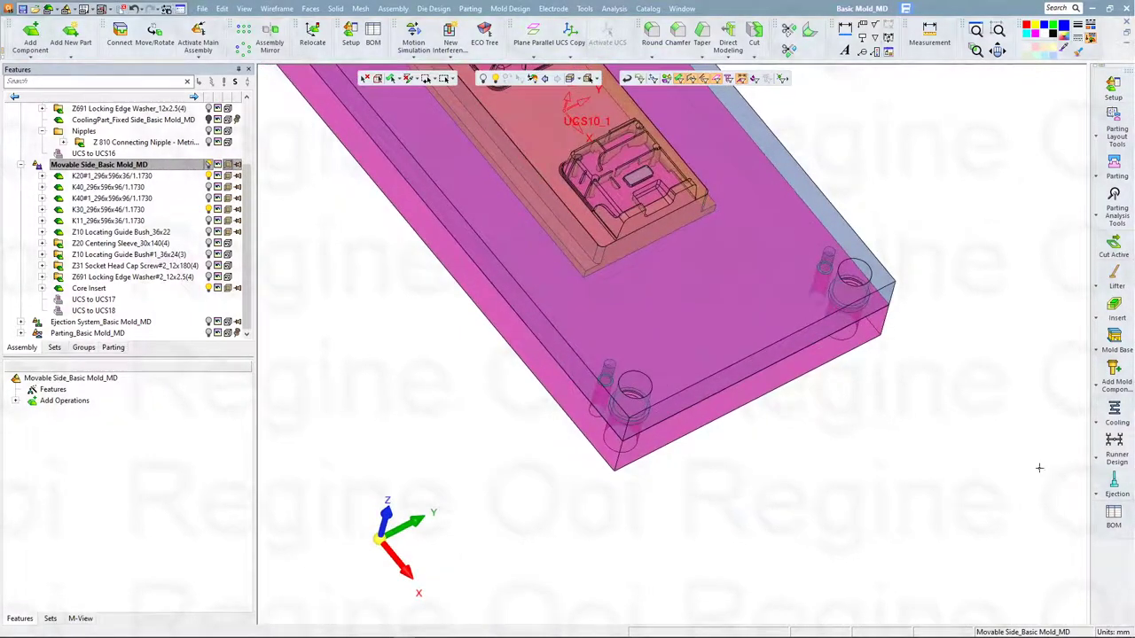
Create a plane parallel to the core face, offset 25 mm
left_click(1115, 415)
mouse_move(1015, 386)
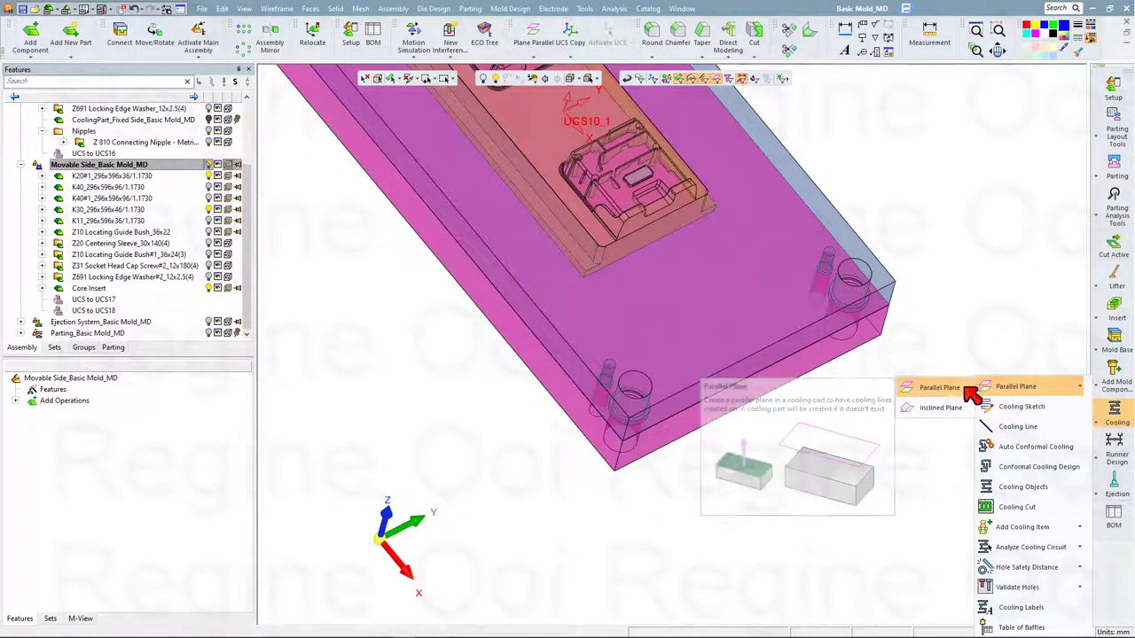
left_click(1001, 388)
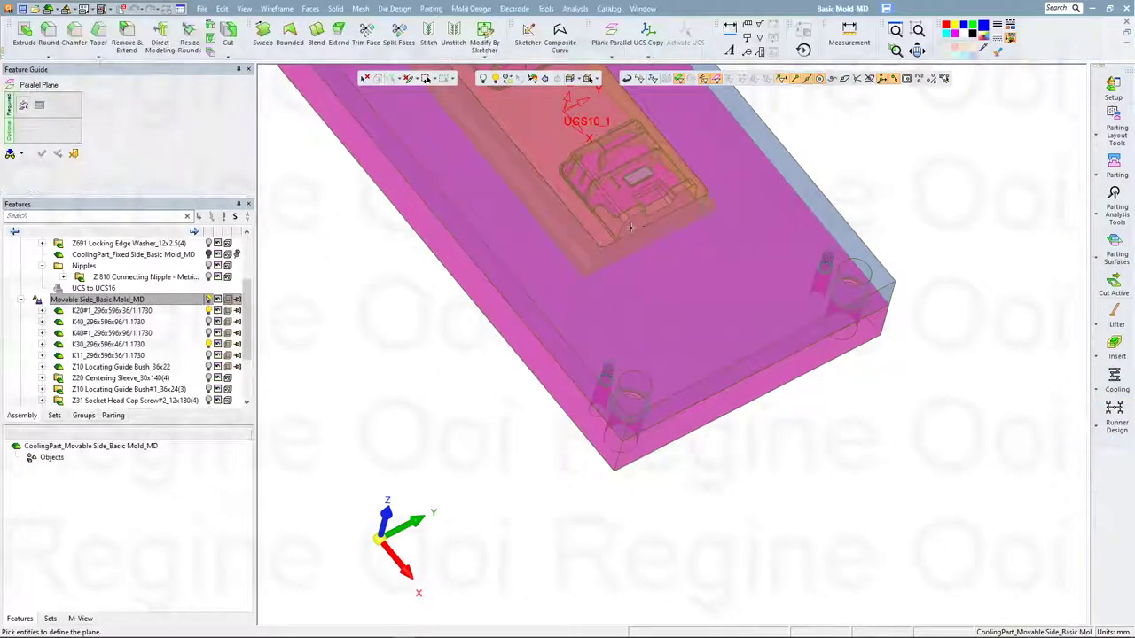
left_click(633, 233)
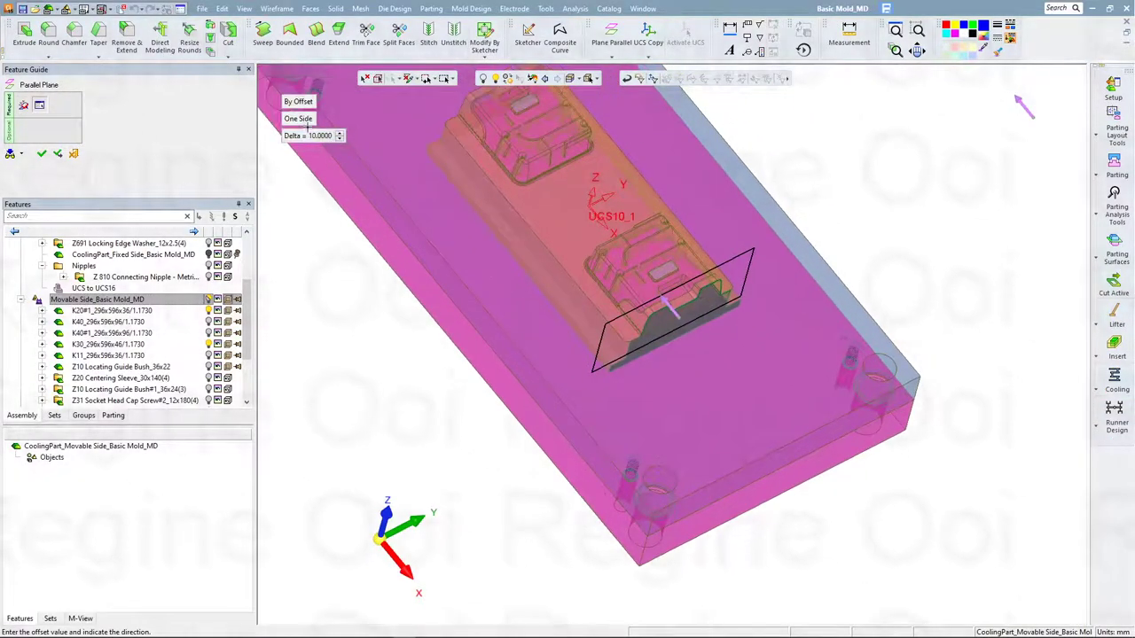
left_click(312, 137)
type("5")
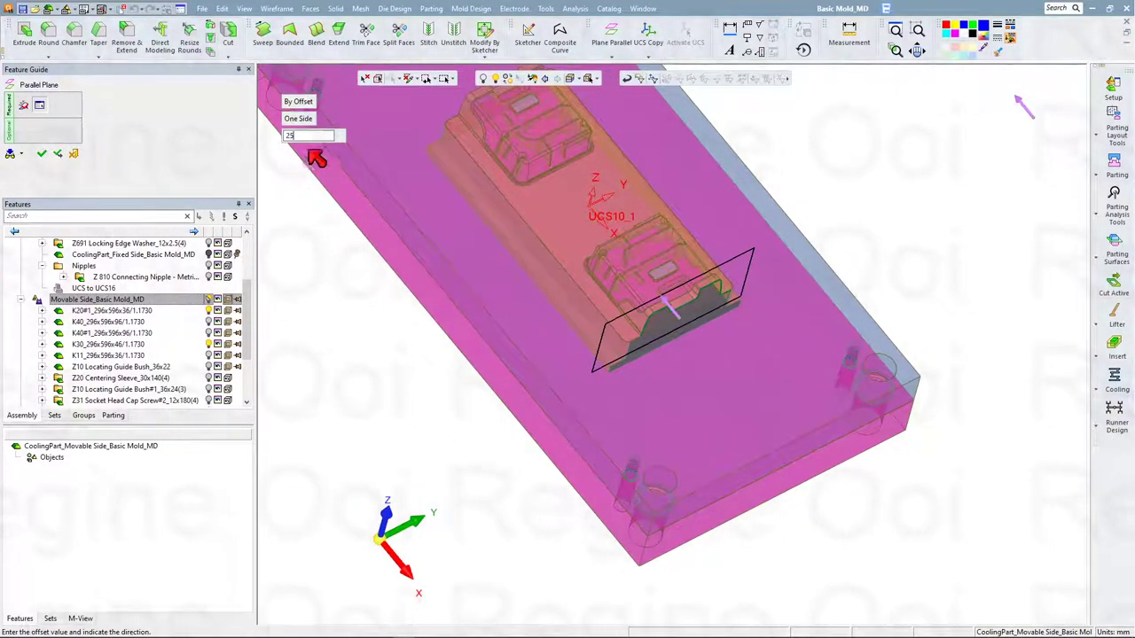
key("Return")
middle_click(336, 248)
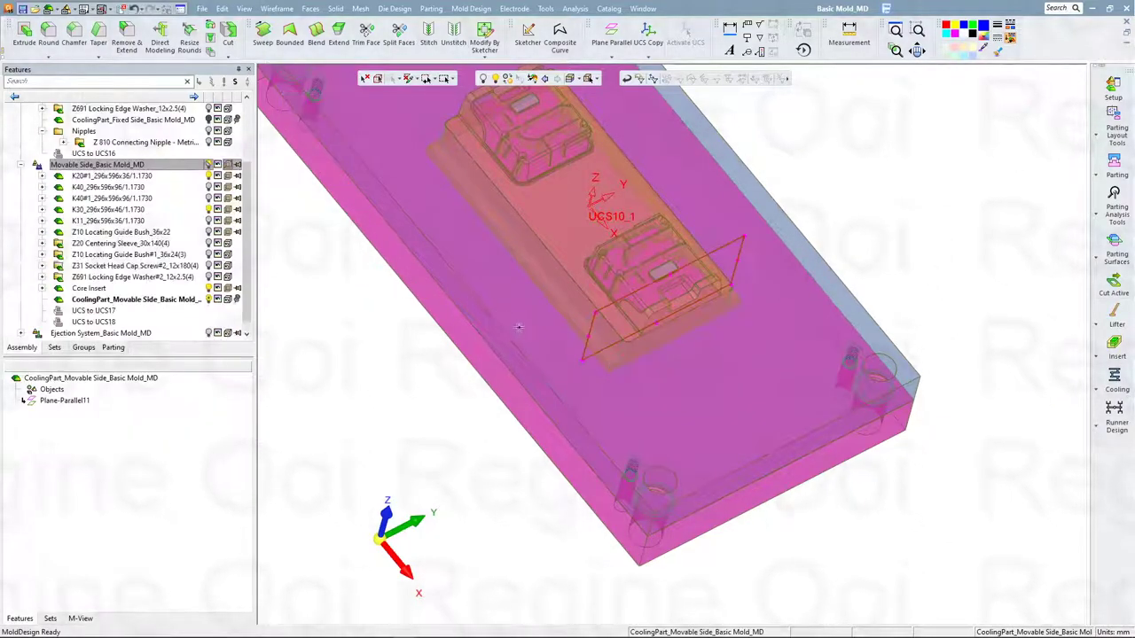
Switch to a straight side view and pan the plate assembly into the centre
mouse_move(337, 245)
middle_mouse_down()
mouse_move(542, 380)
mouse_move(470, 483)
middle_mouse_up()
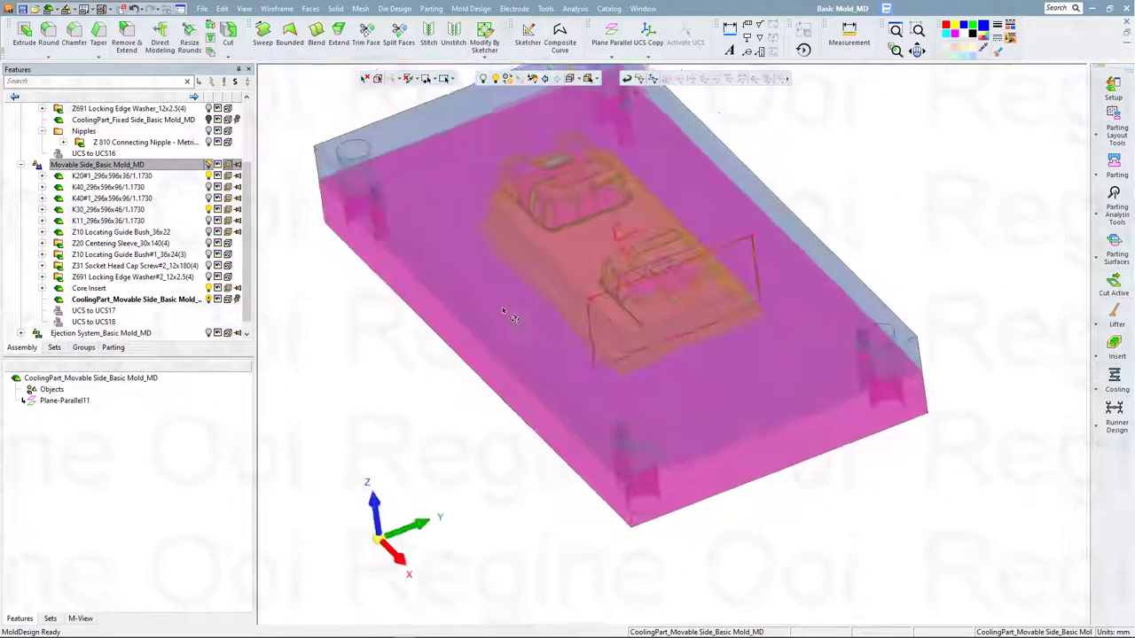
left_click(403, 558)
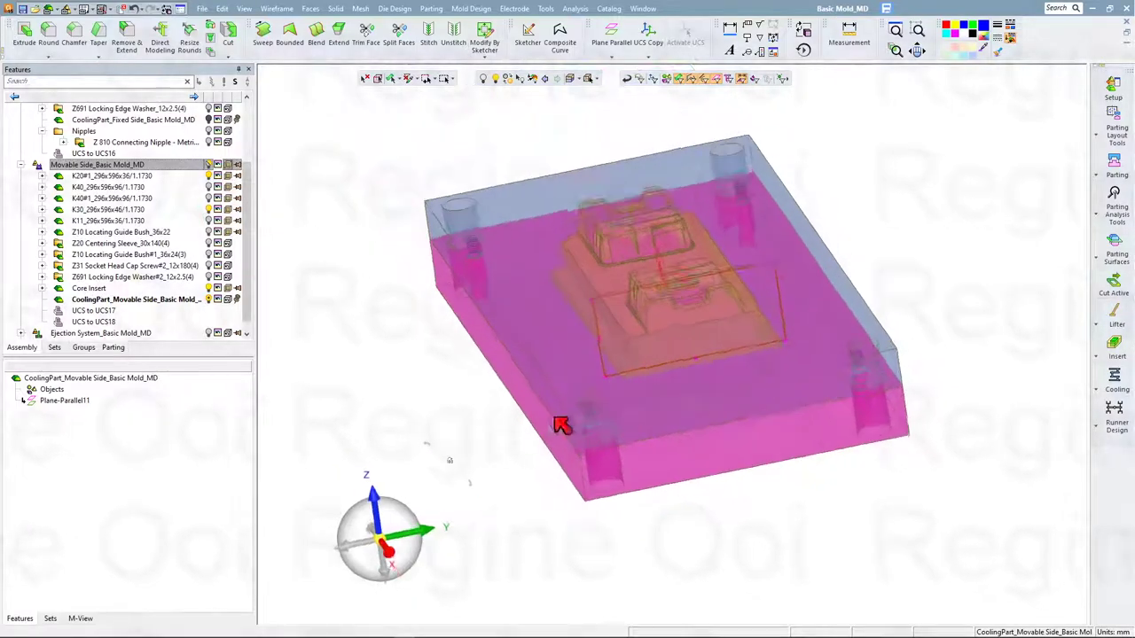
middle_click_drag(682, 403, 587, 329, "ctrl")
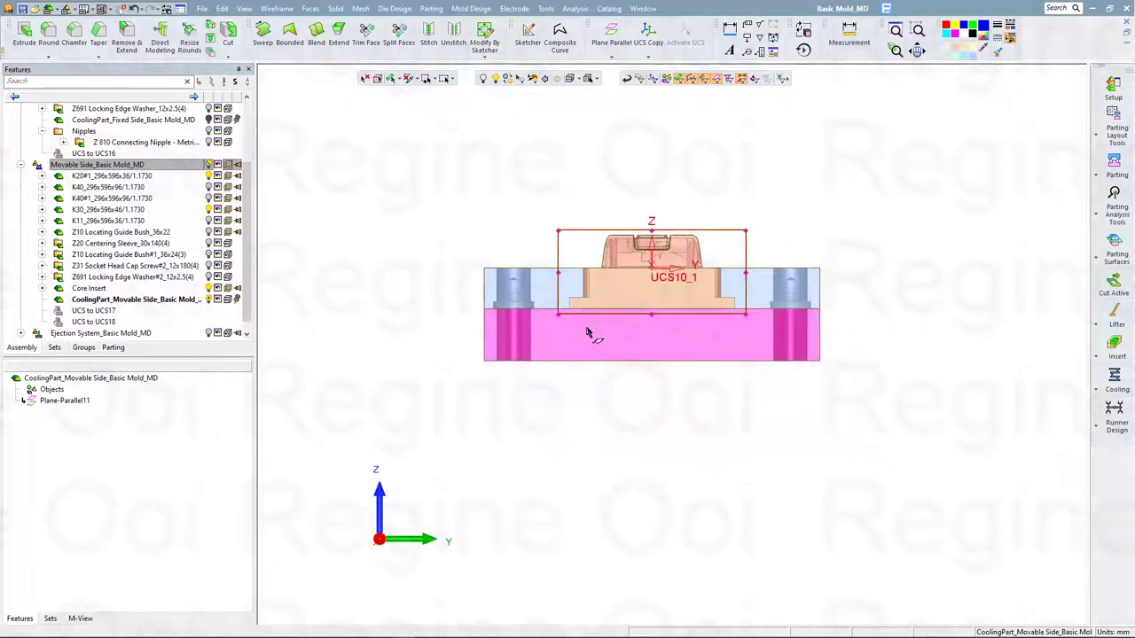
Start a cooling sketch, project the pink plate outline, and draw a vertical symmetry axis
left_click(1109, 381)
left_click(1055, 395)
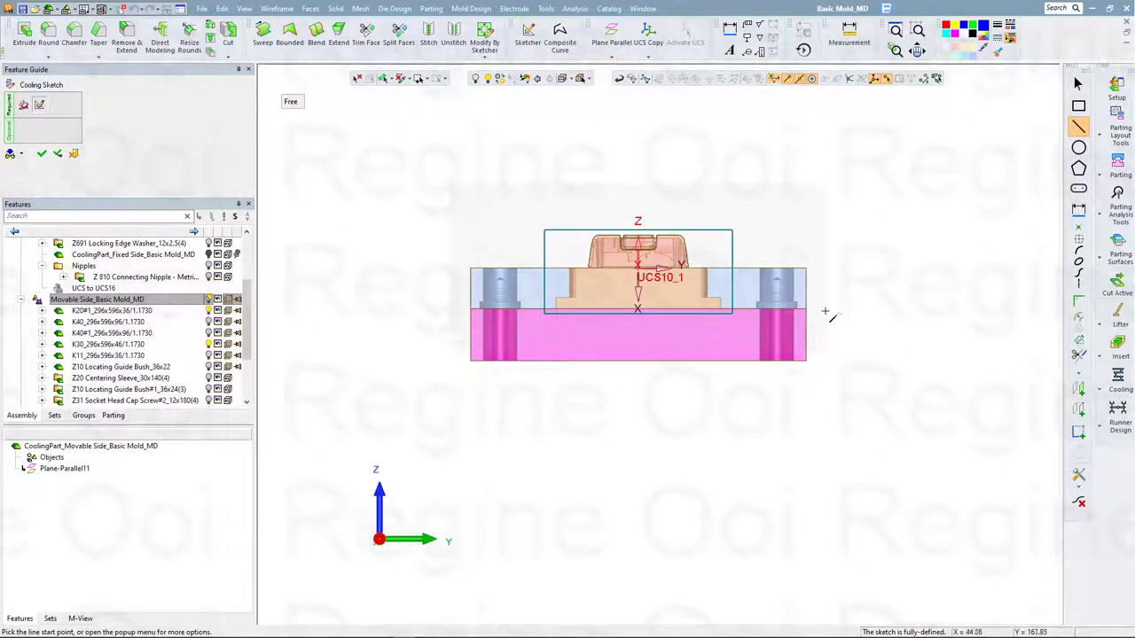
left_click(1081, 411)
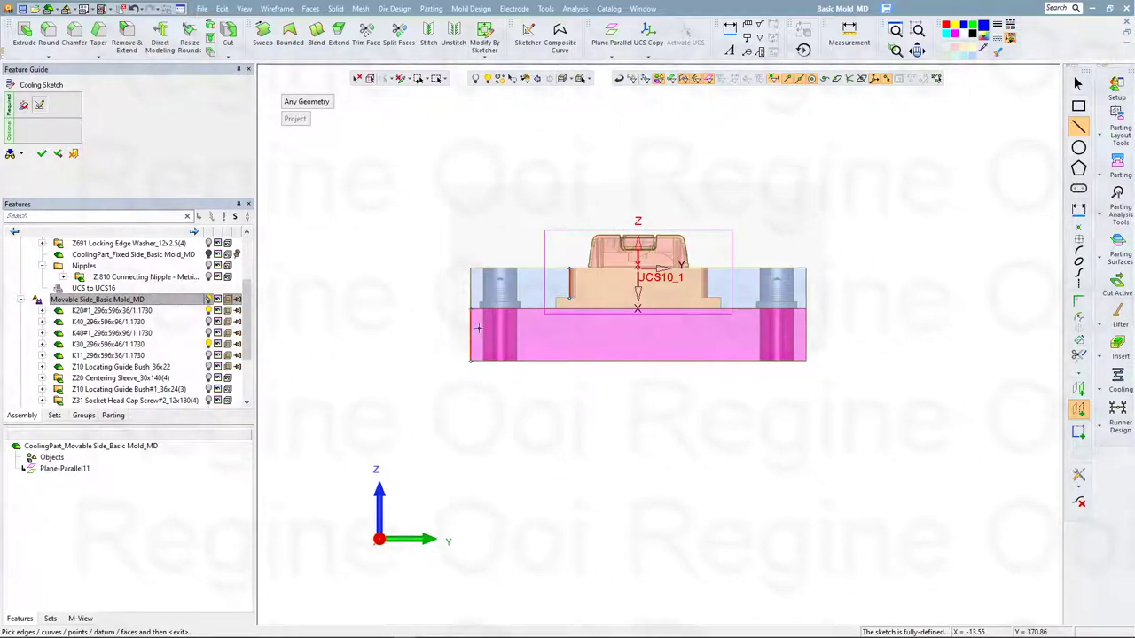
left_click(807, 332)
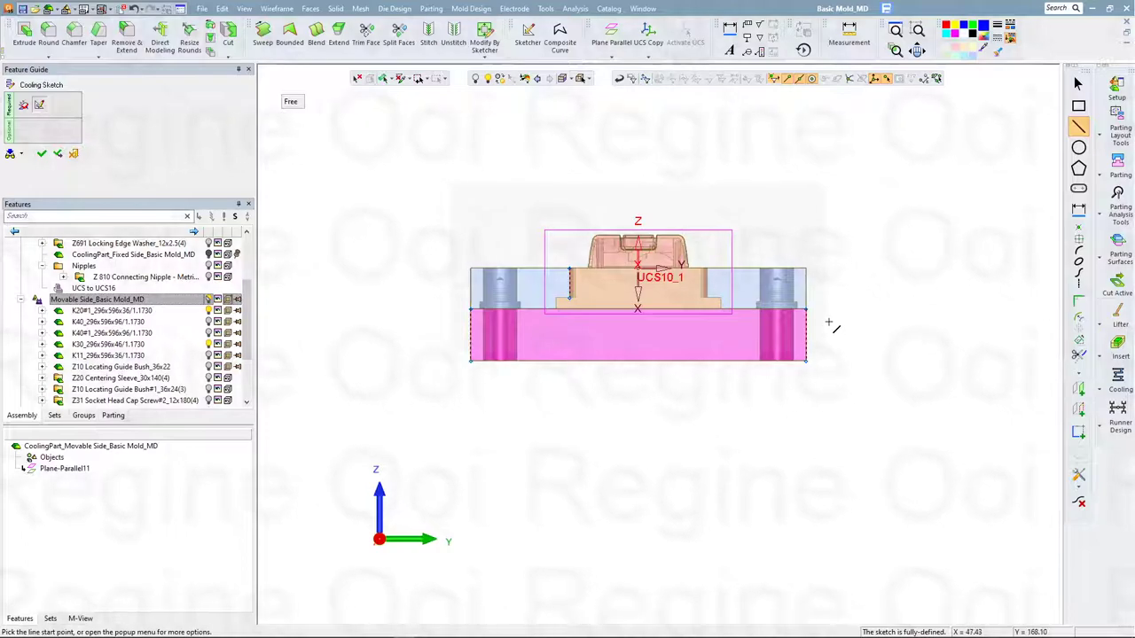
left_click(1080, 282)
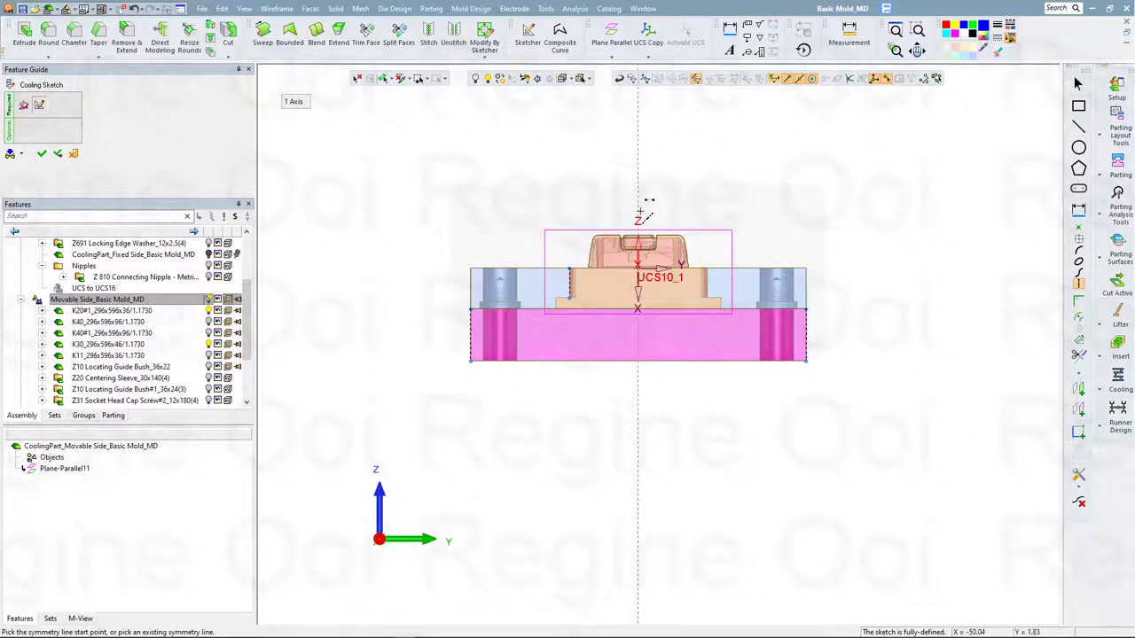
left_click(636, 211)
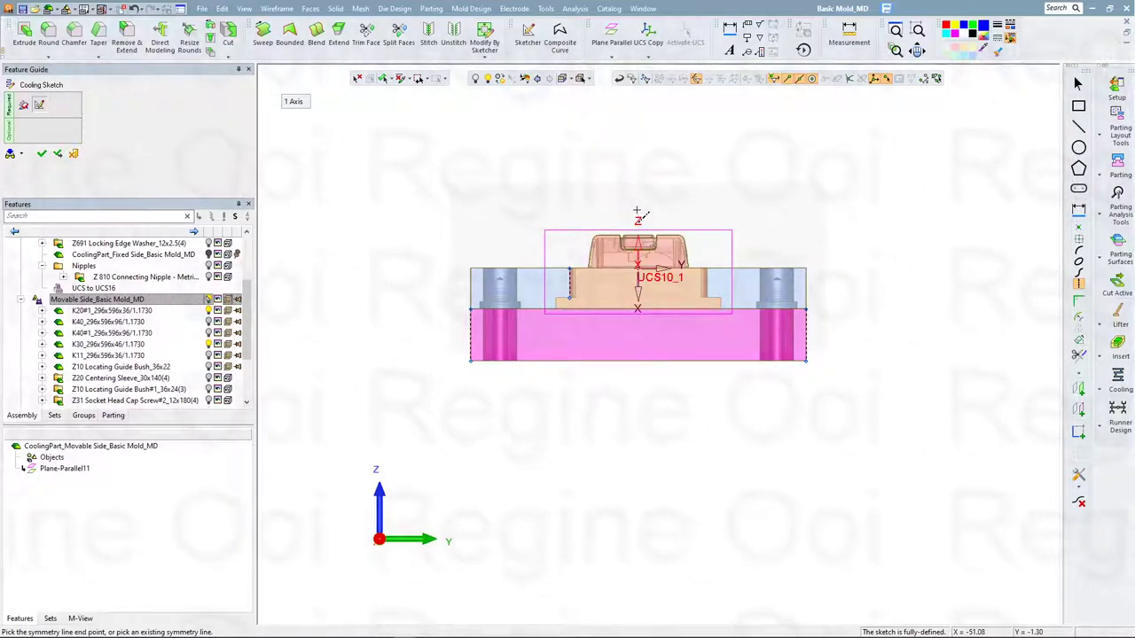
left_click(637, 365)
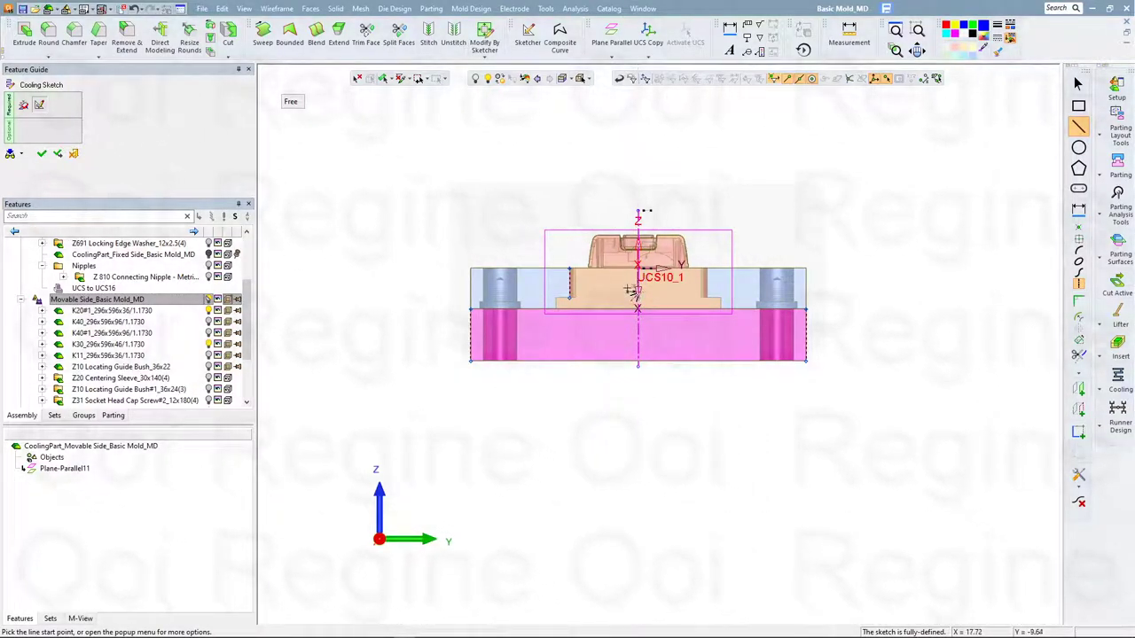
Draw the mirrored stepped channel lines: a vertical drop plus lower and upper horizontal runs
left_click(613, 293)
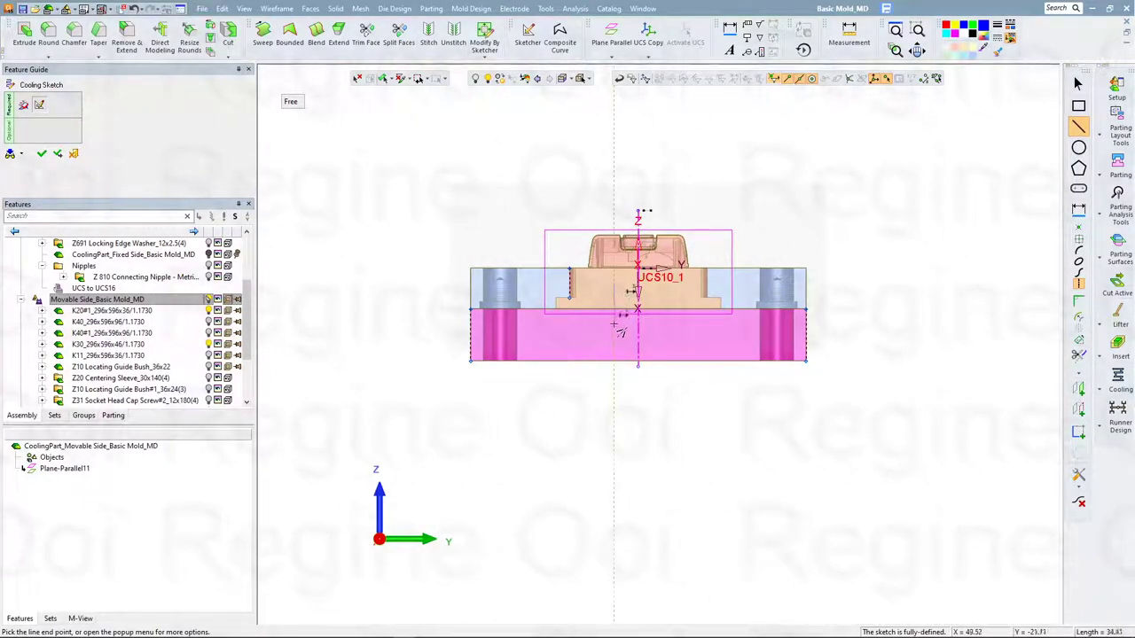
left_click(613, 326)
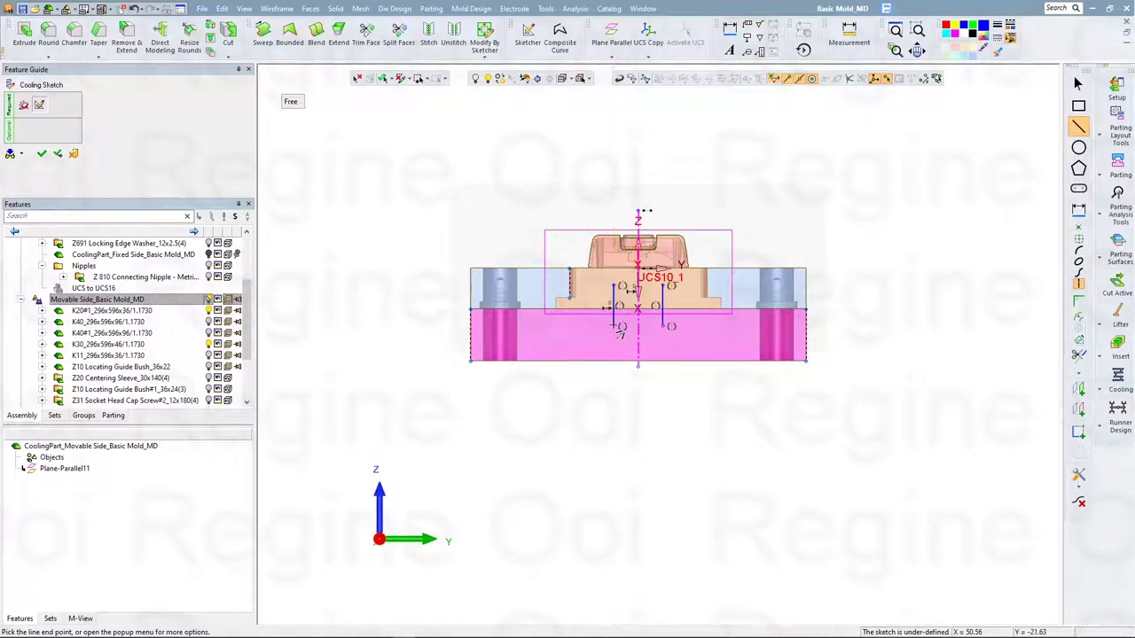
left_click(479, 328)
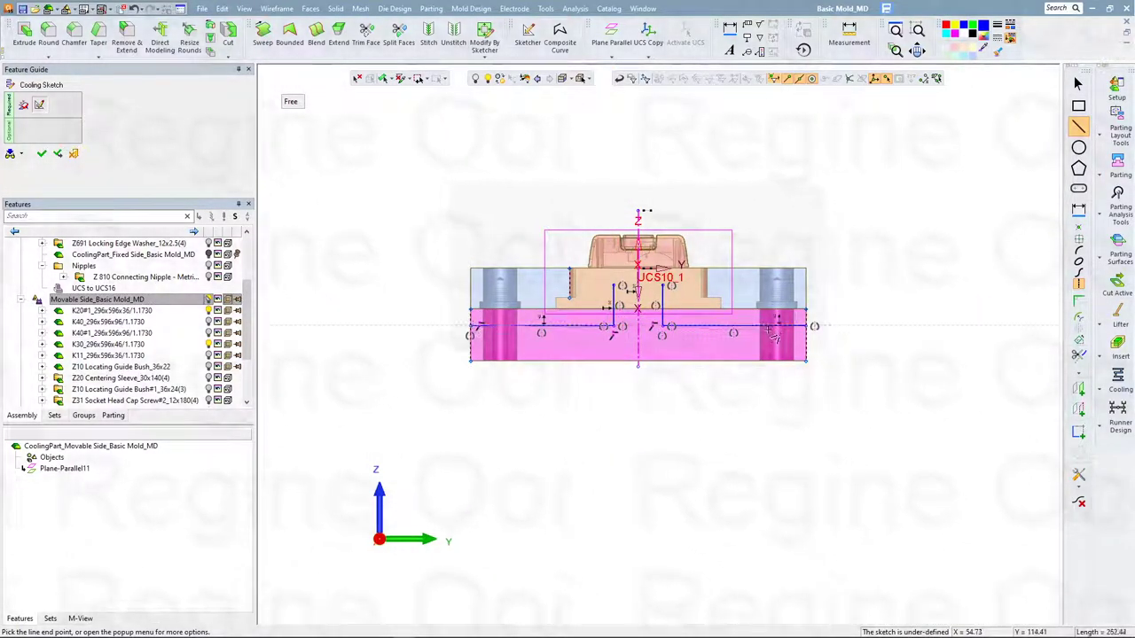
middle_click(734, 383)
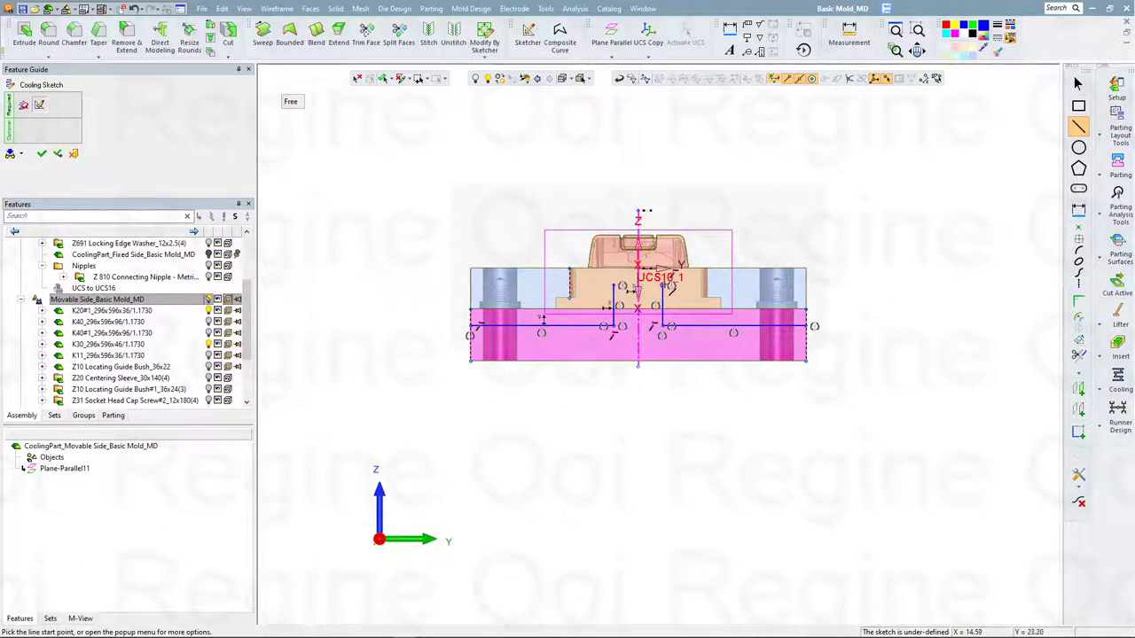
left_click(661, 280)
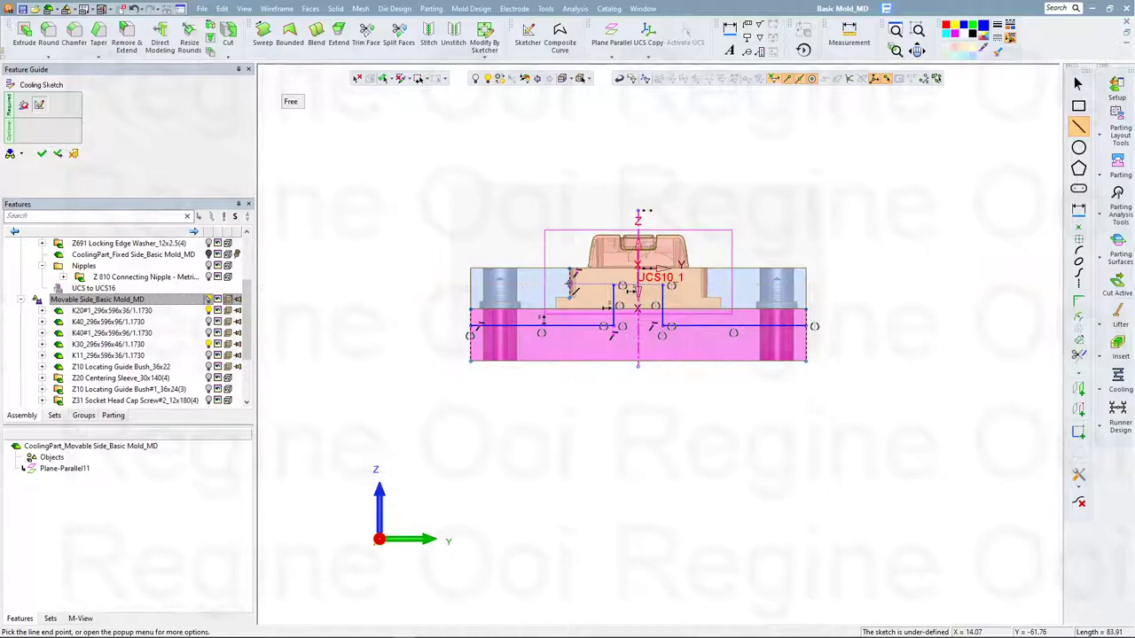
scroll(570, 286, "up", 3)
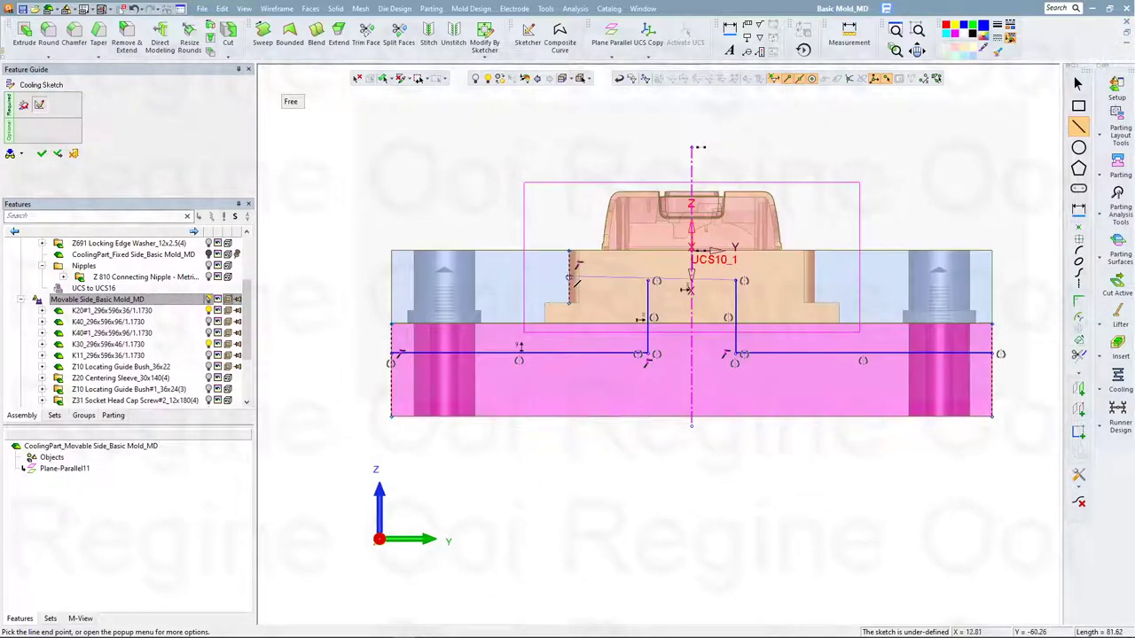
left_click(570, 281)
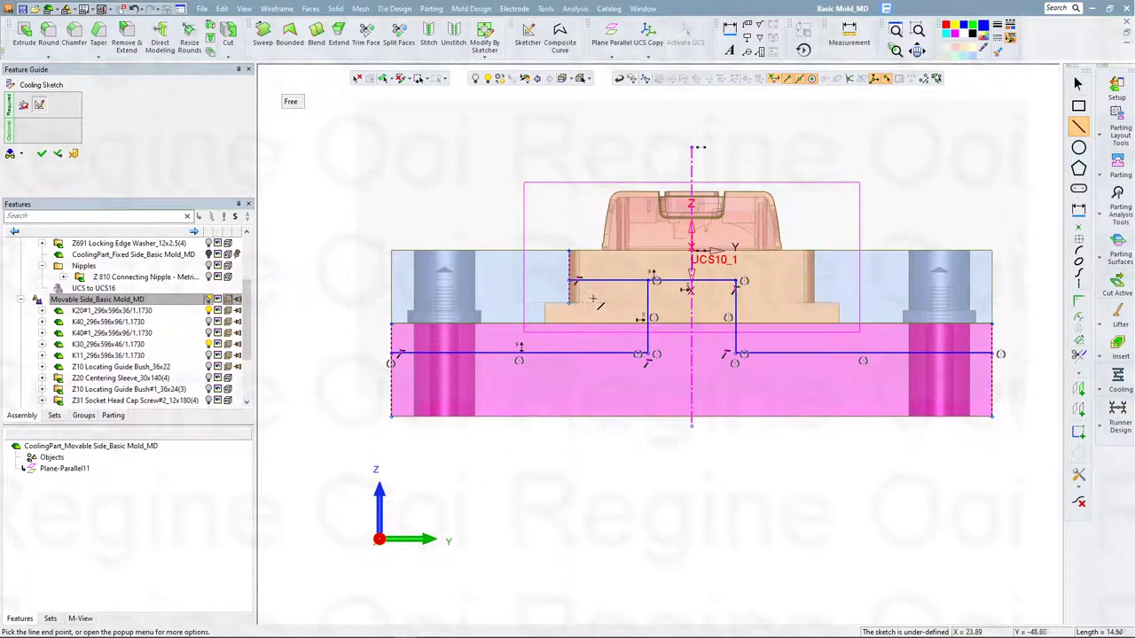
key("Escape")
scroll(612, 346, "down", 1)
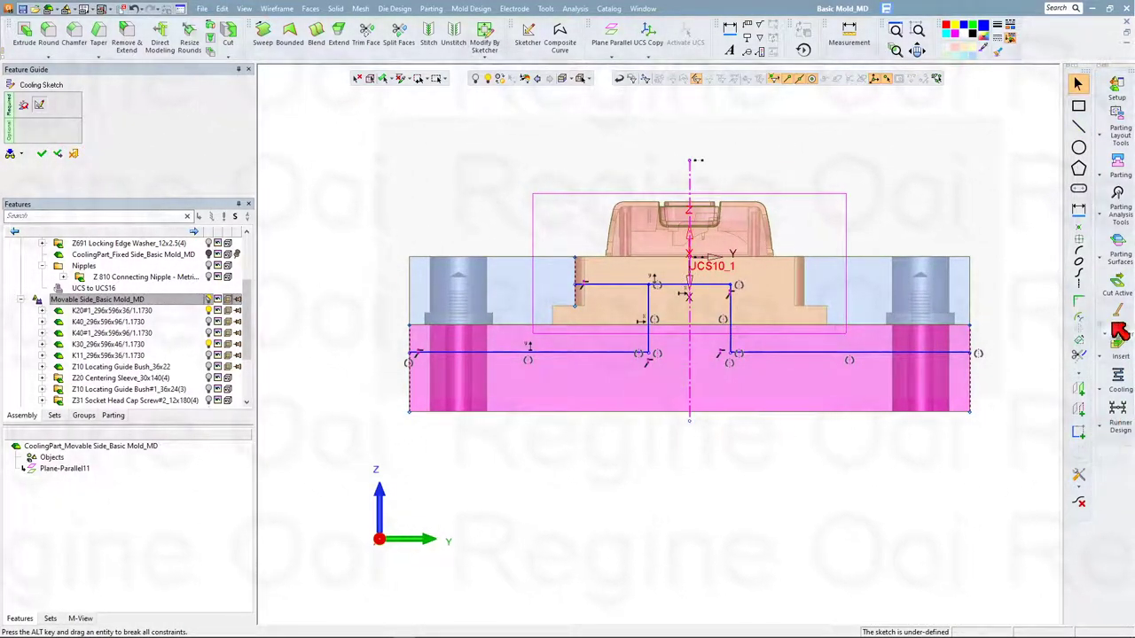
Dimension the channel sketch at 110 mm and a 35 mm depth
left_click(1078, 209)
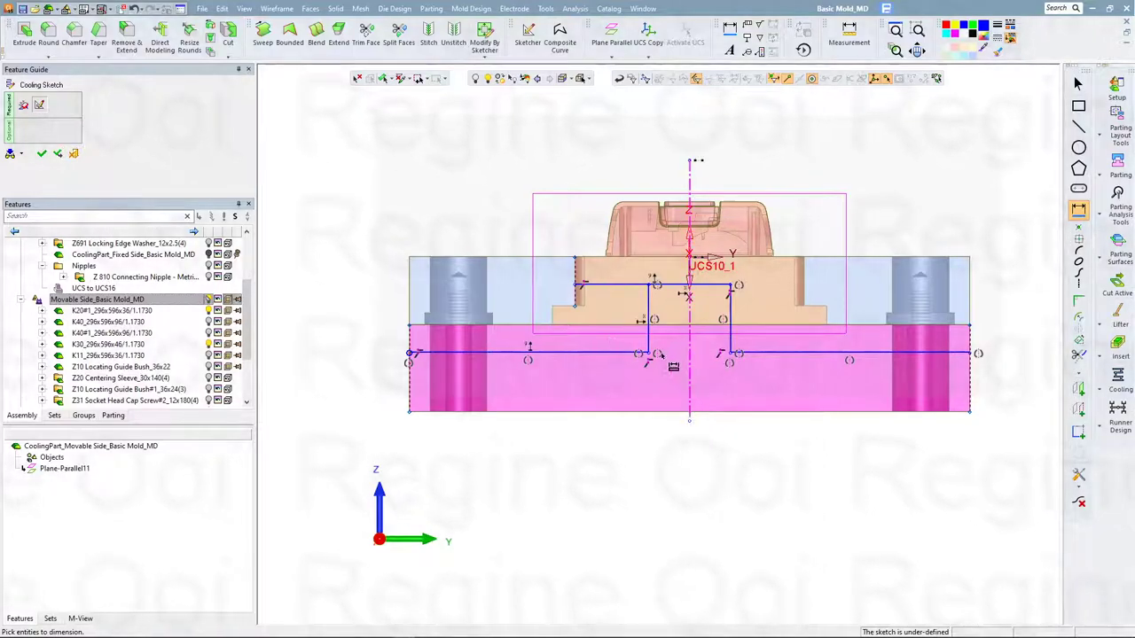
left_click(648, 357)
type("110")
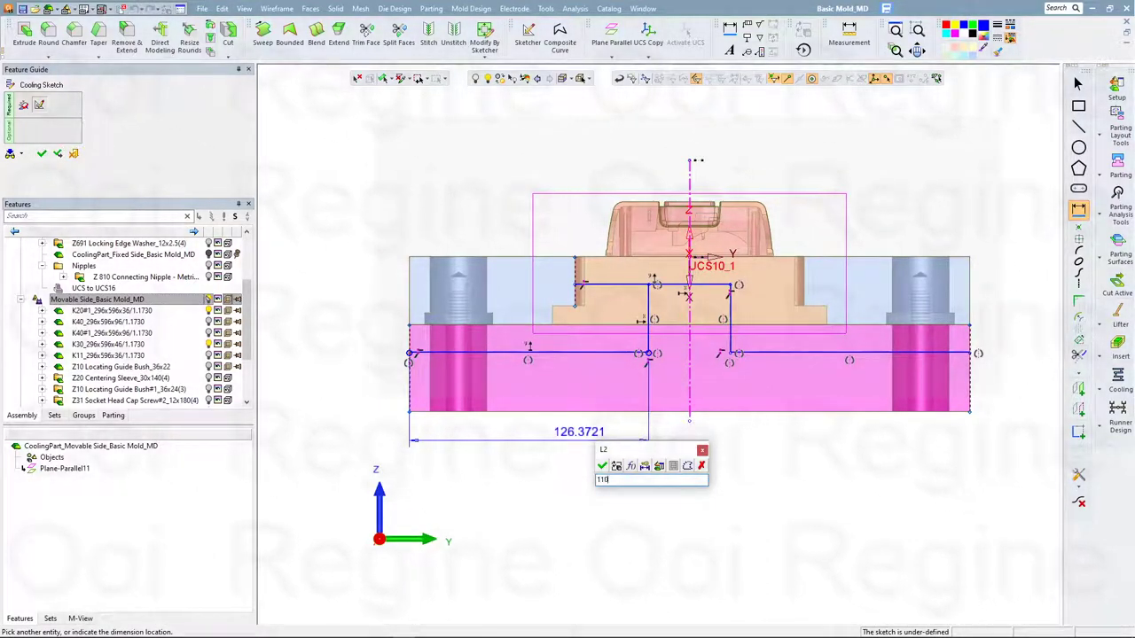
key("Return")
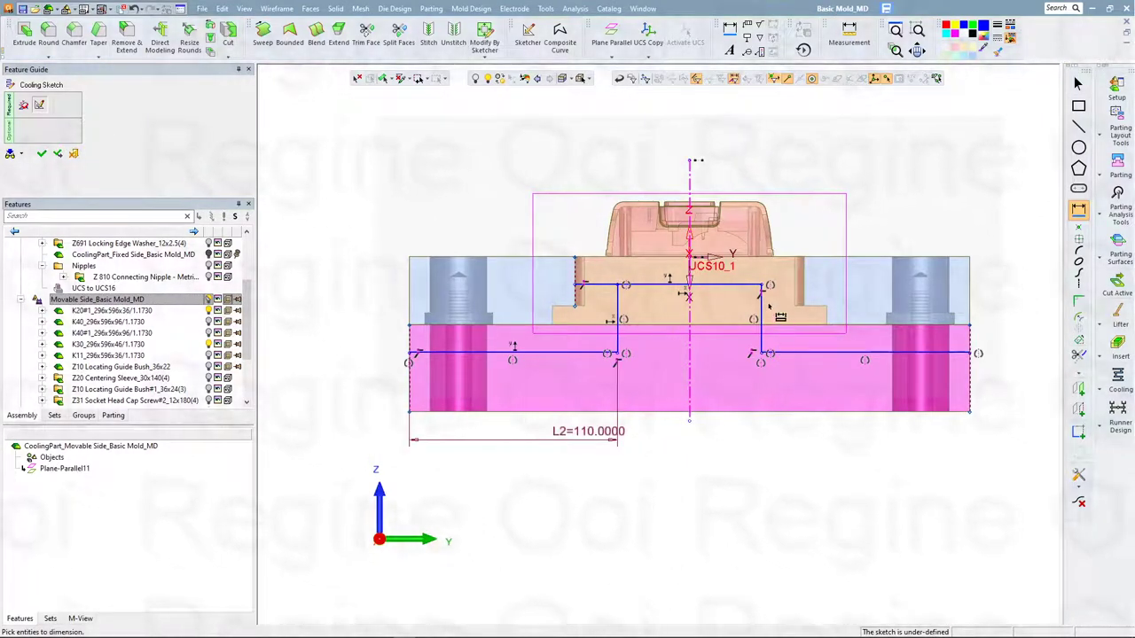
left_click(883, 354)
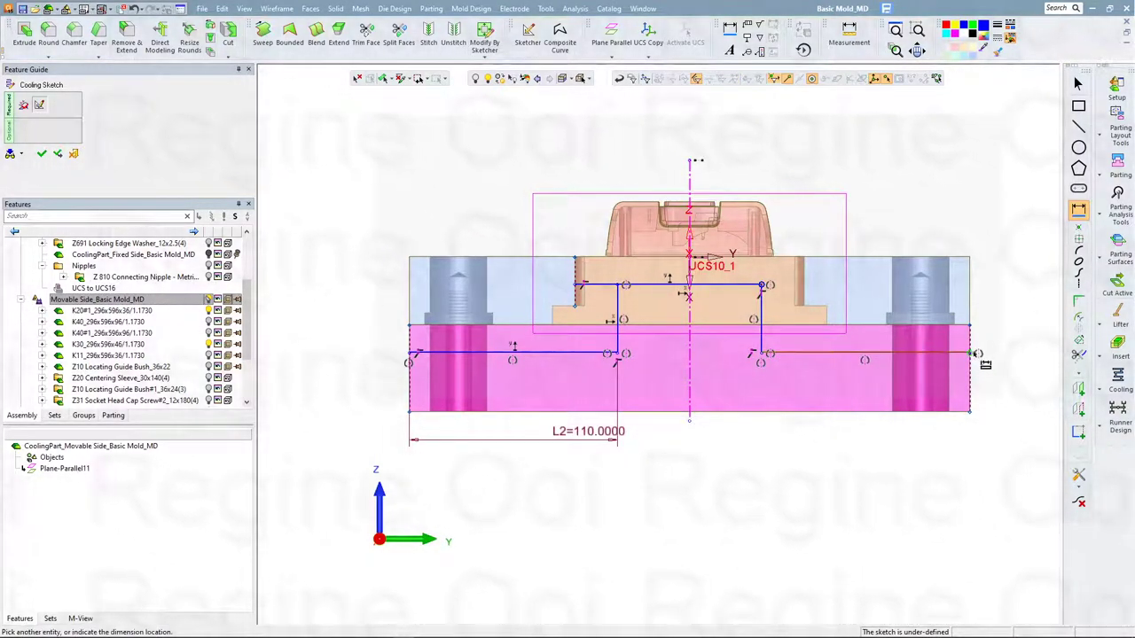
left_click(994, 334)
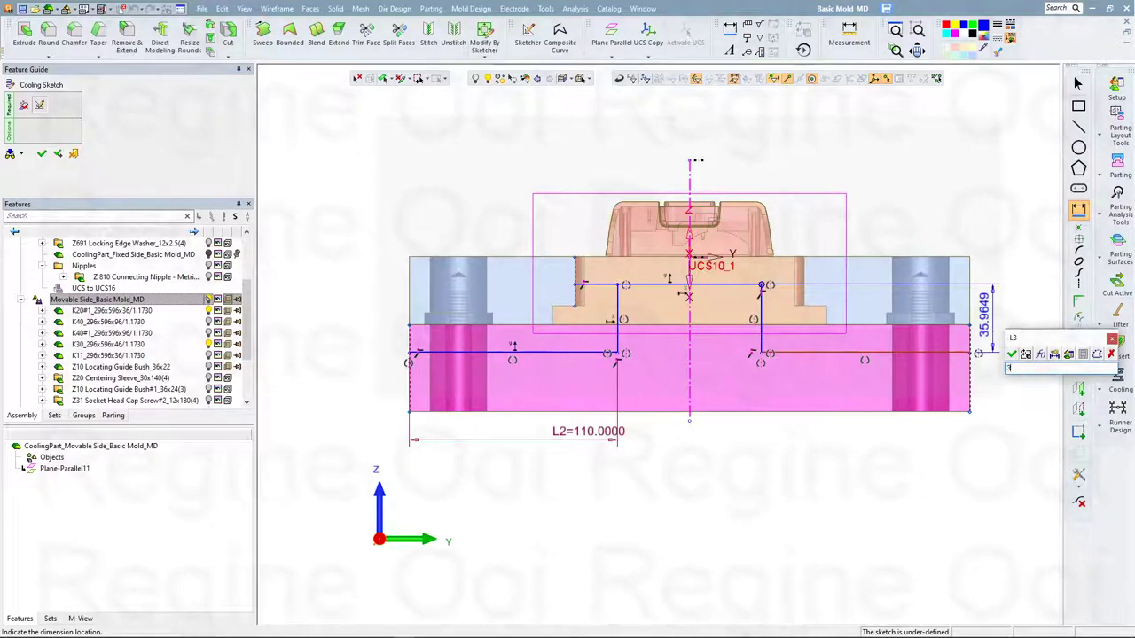
type("5")
key("Return")
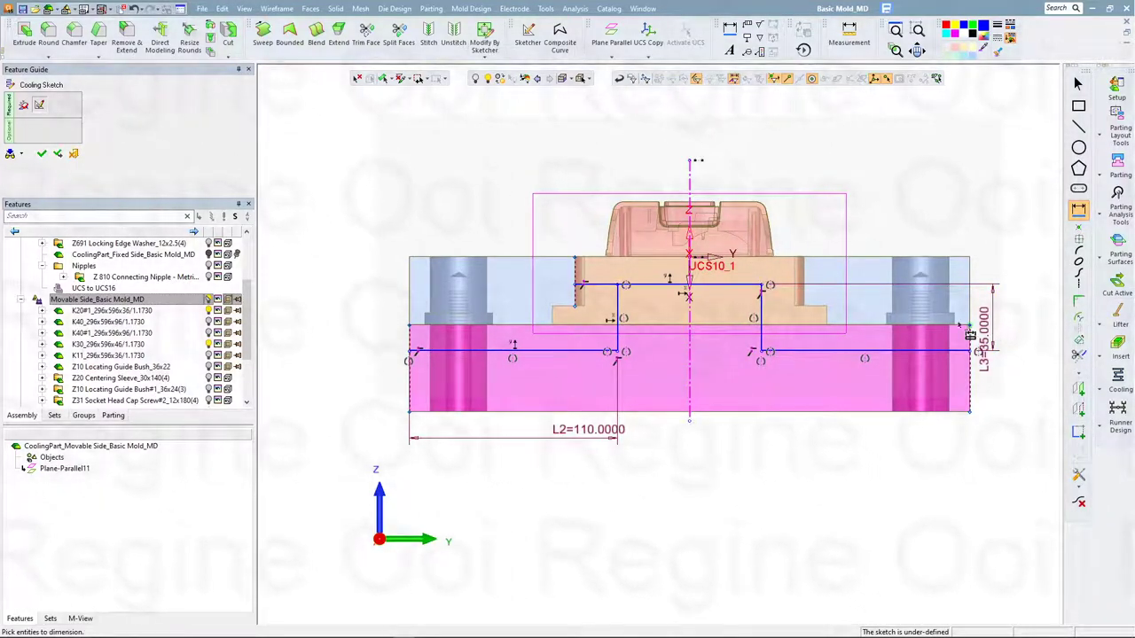
Add the 30 mm left height dimension and exit the sketch as Sketcher13
left_click(410, 360)
left_click(390, 382)
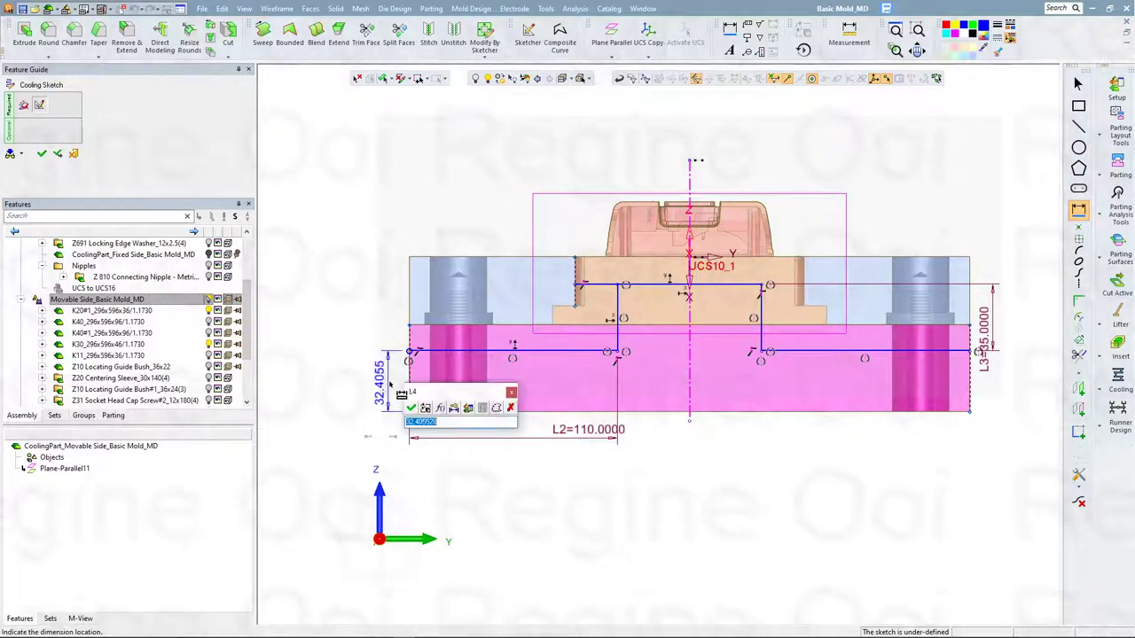
type("30")
key("Return")
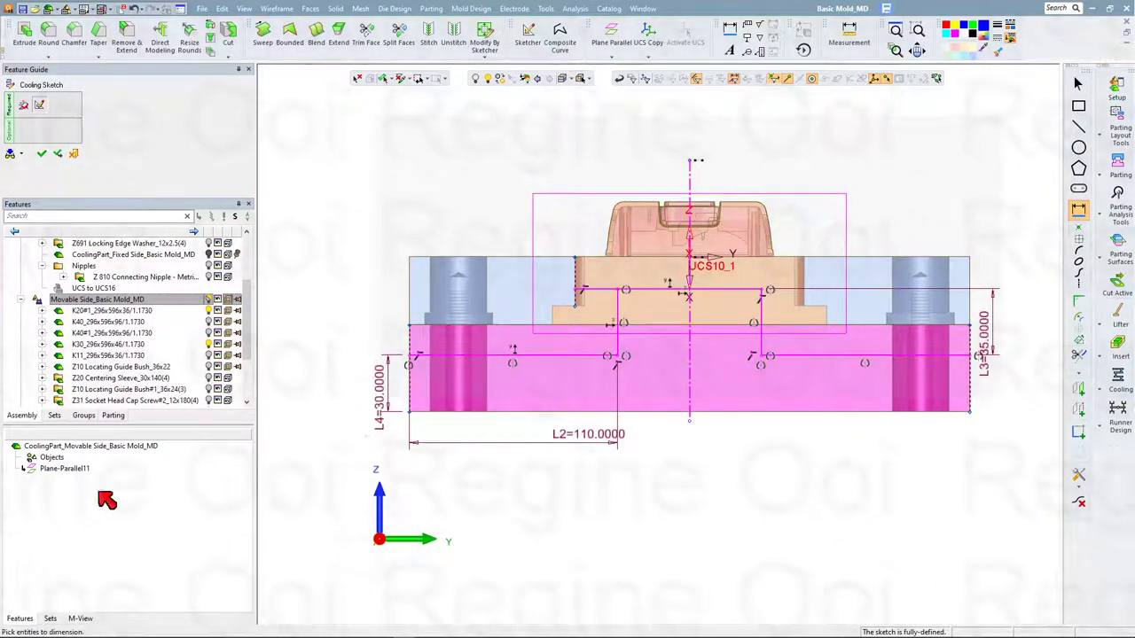
right_click(397, 159)
left_click(406, 162)
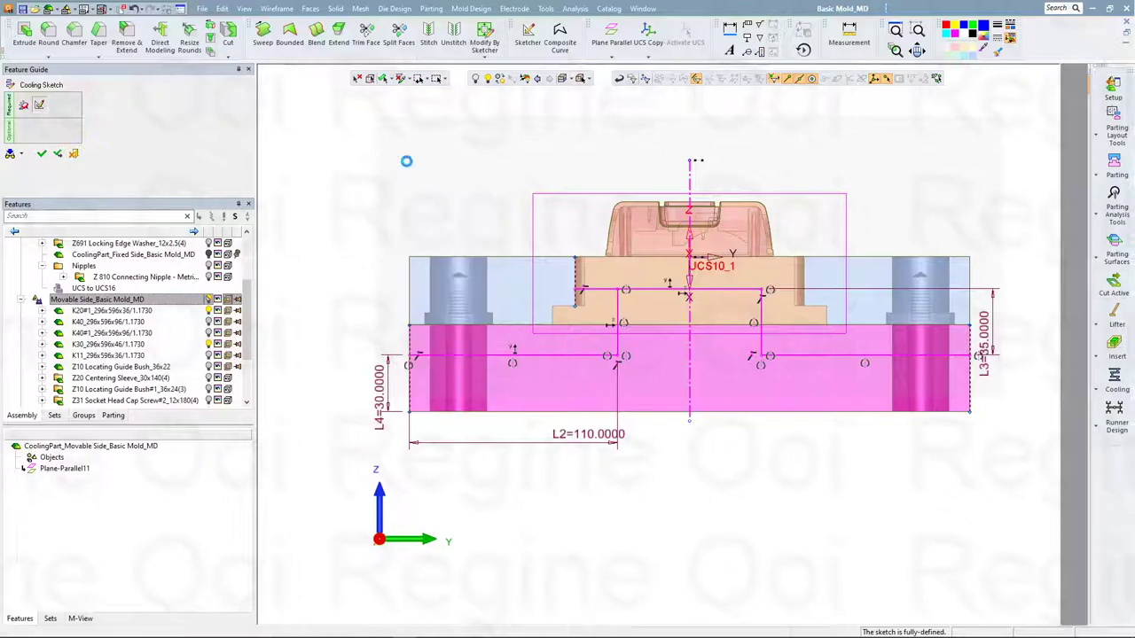
Linear-copy the cooling sketch lines with a -35 mm X offset
left_click(222, 8)
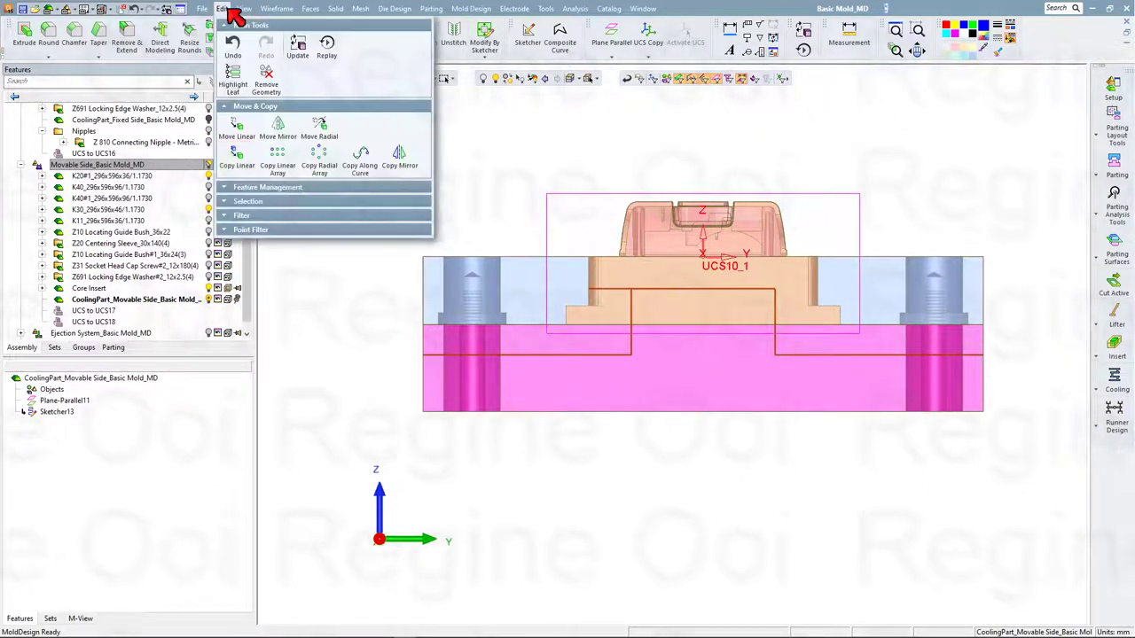
left_click(237, 156)
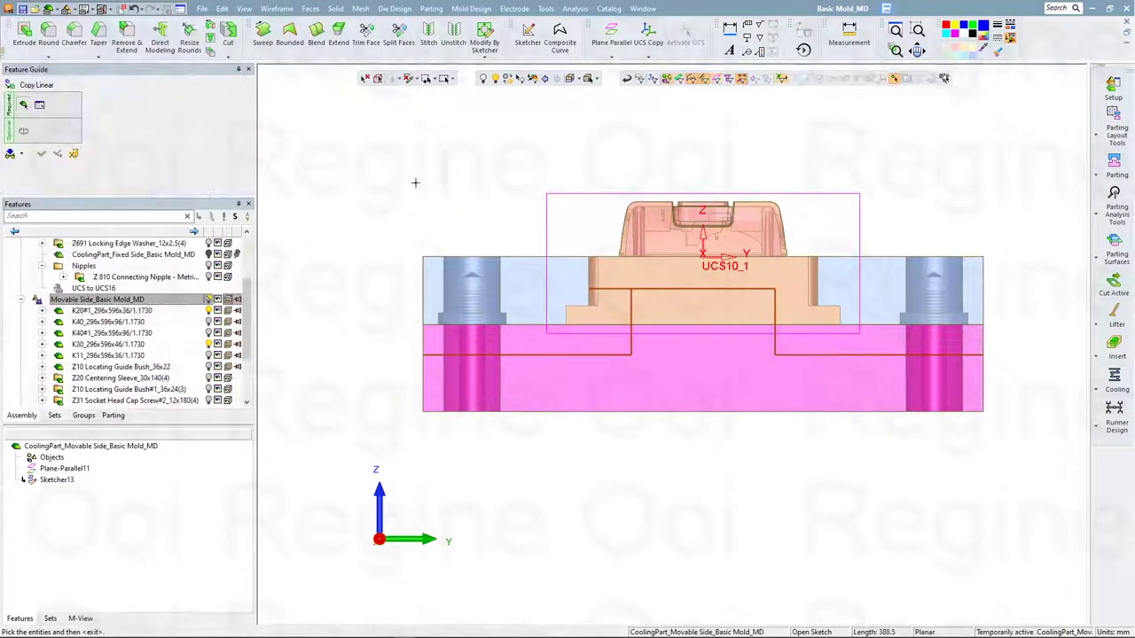
middle_click_drag(413, 193, 747, 395)
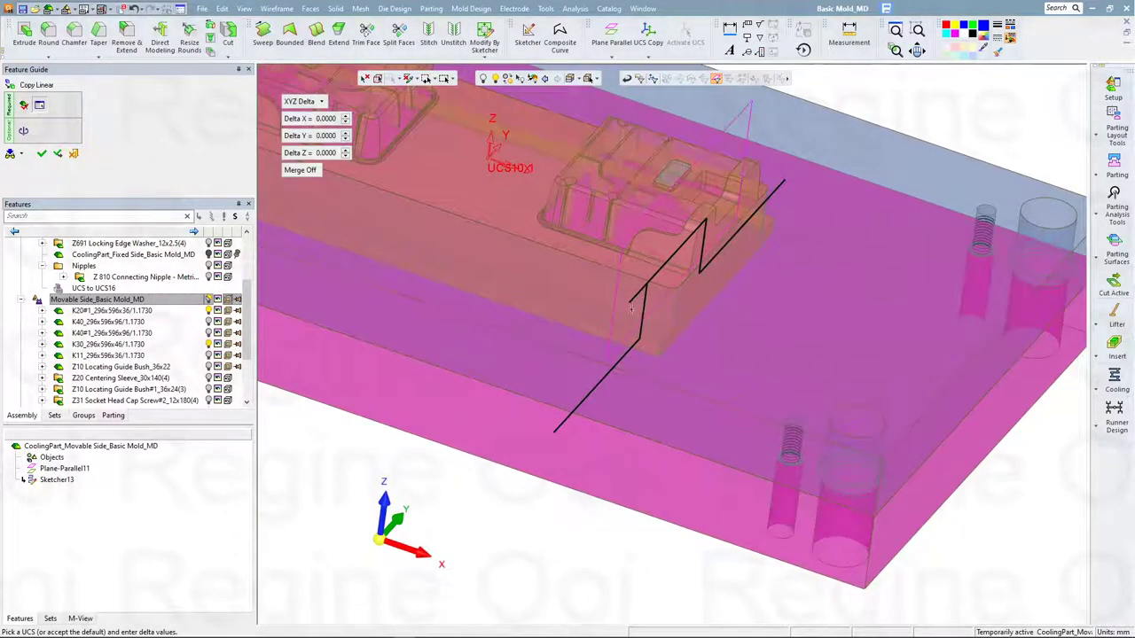
left_click(329, 121)
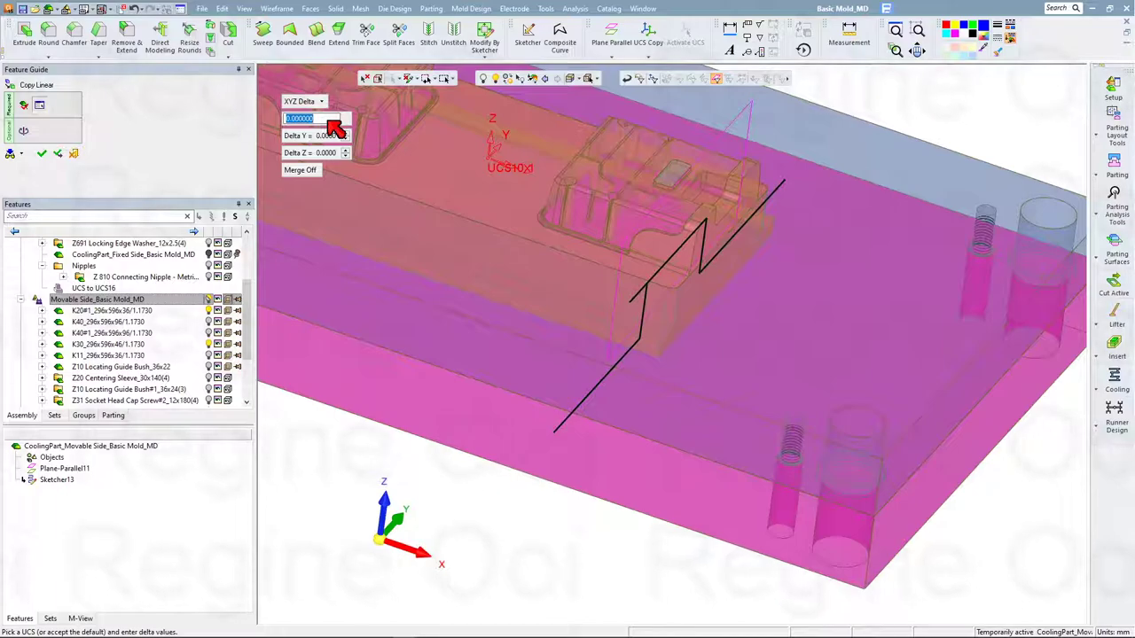
type("-35")
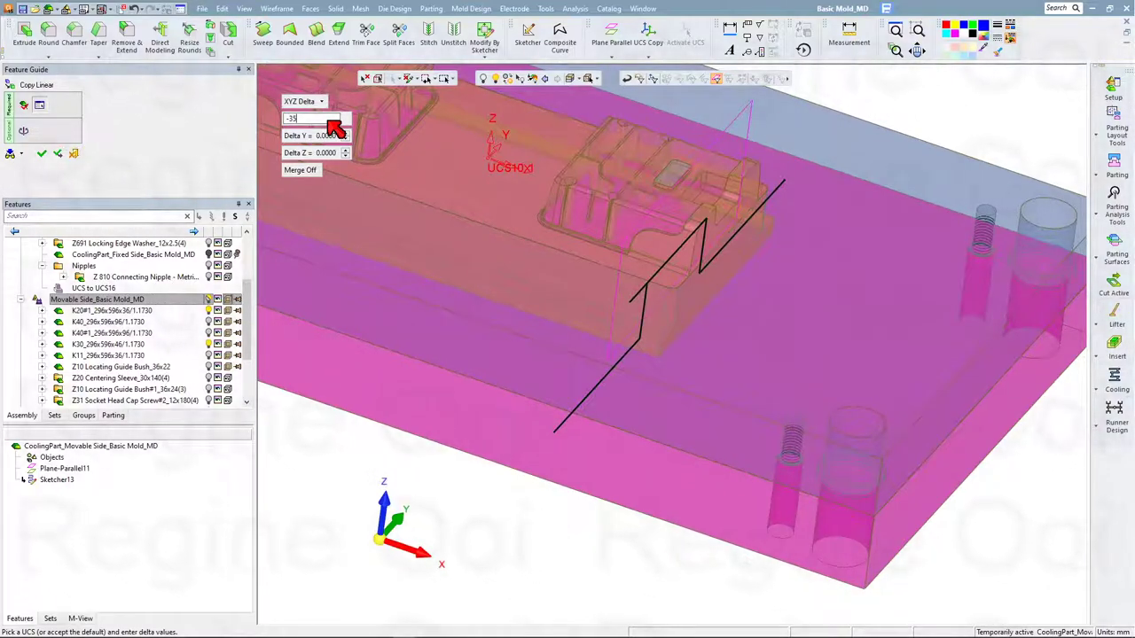
key("Return")
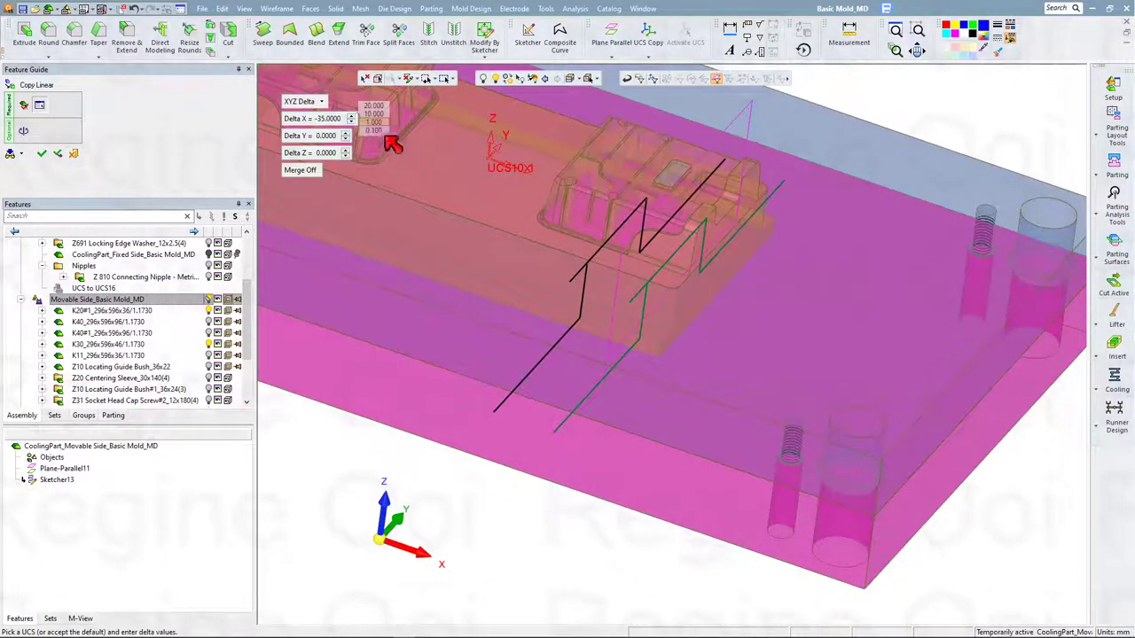
middle_click_drag(393, 145, 659, 330)
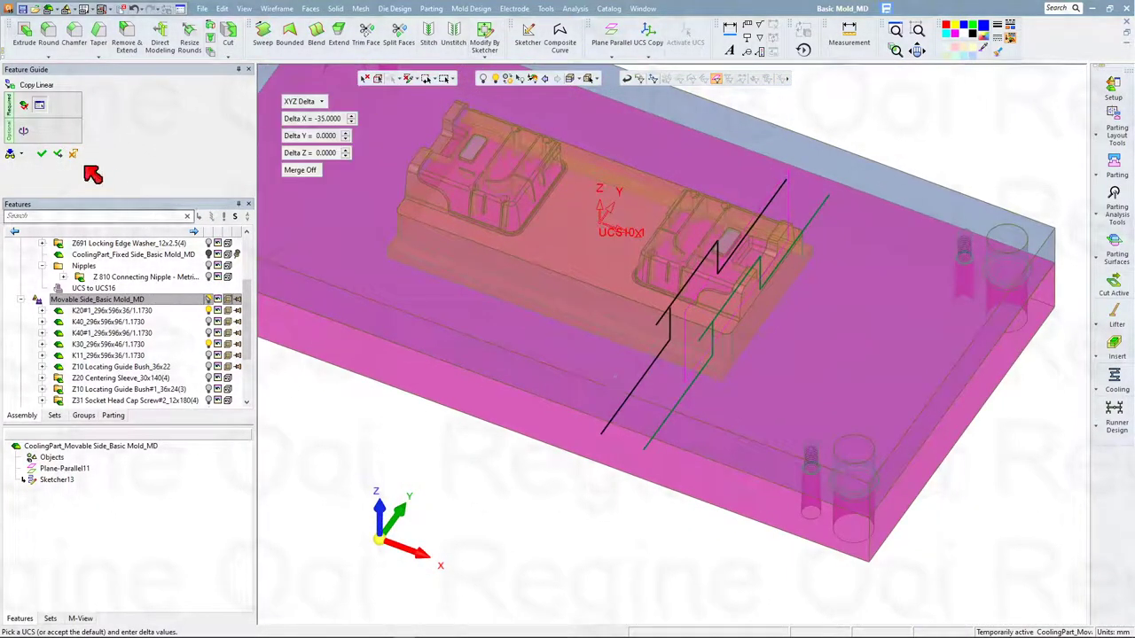
left_click(58, 153)
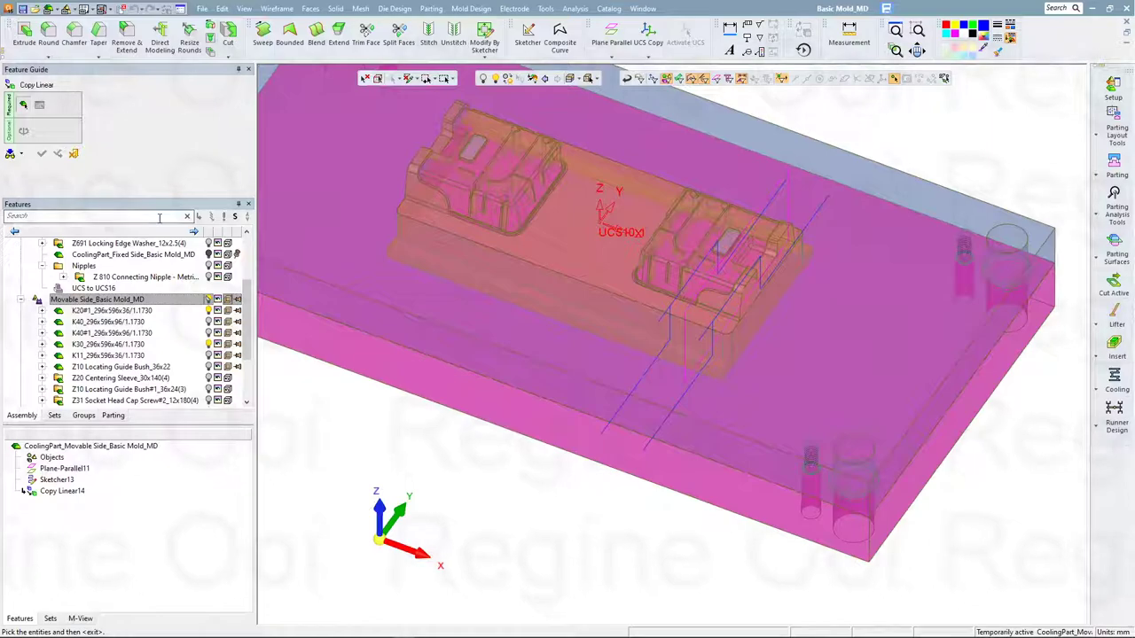
left_click(75, 154)
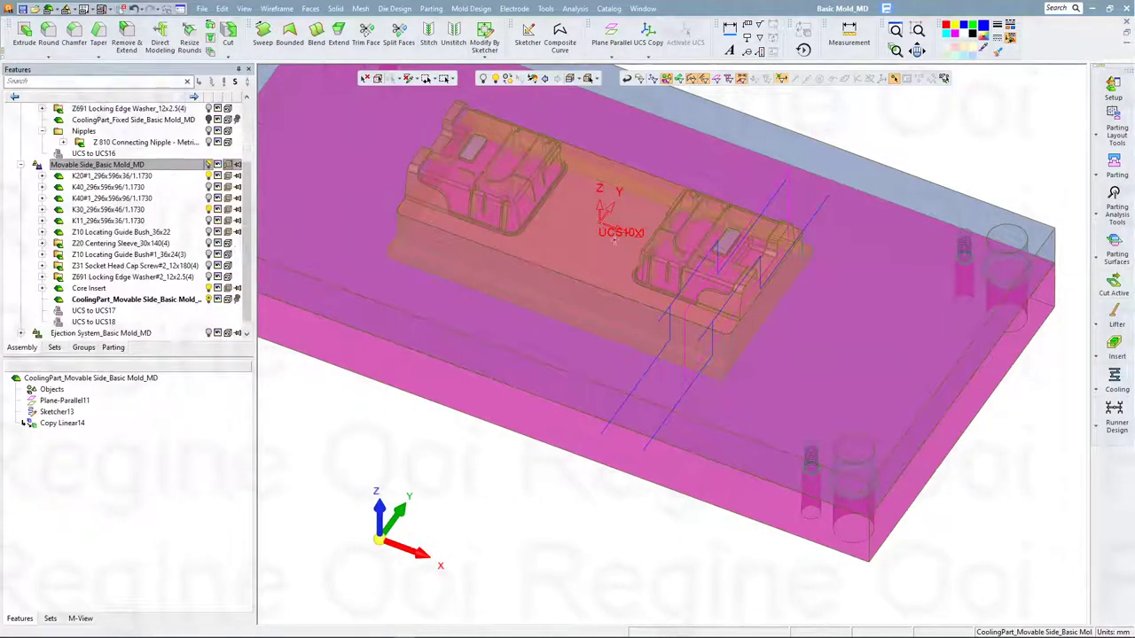
left_click(224, 9)
mouse_move(277, 9)
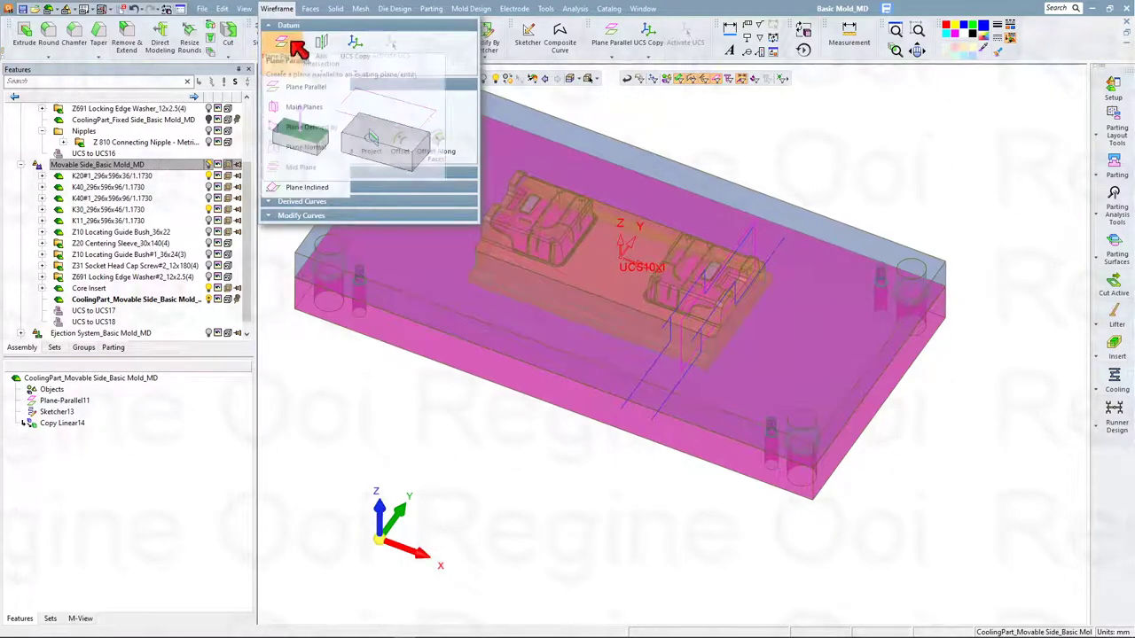
Create a YZ main plane through the mold centre
left_click(286, 69)
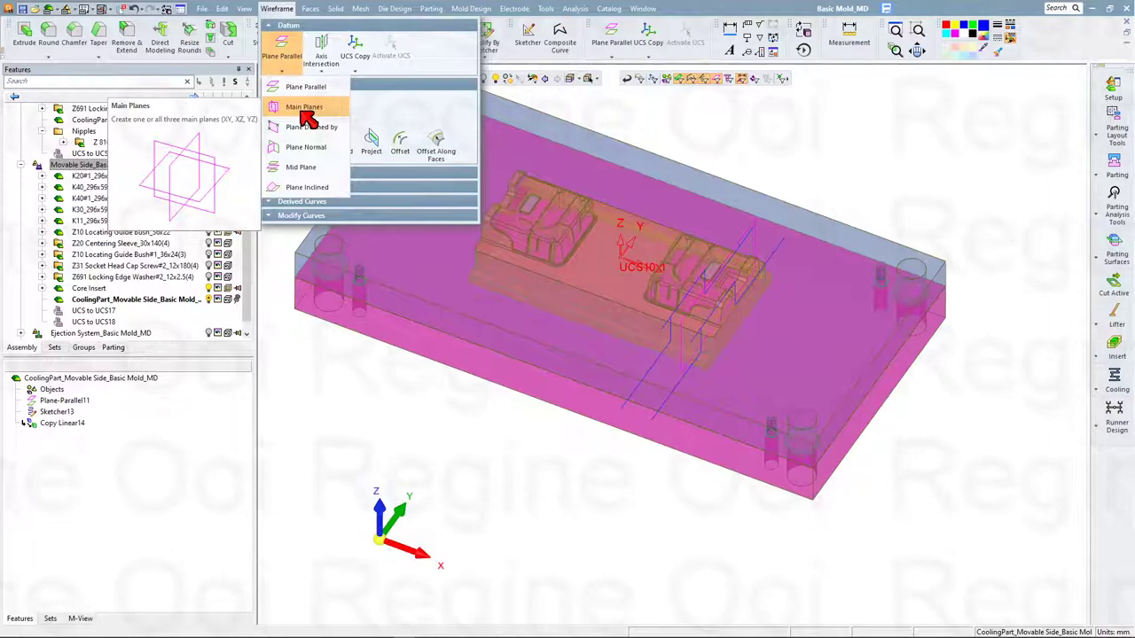
left_click(305, 108)
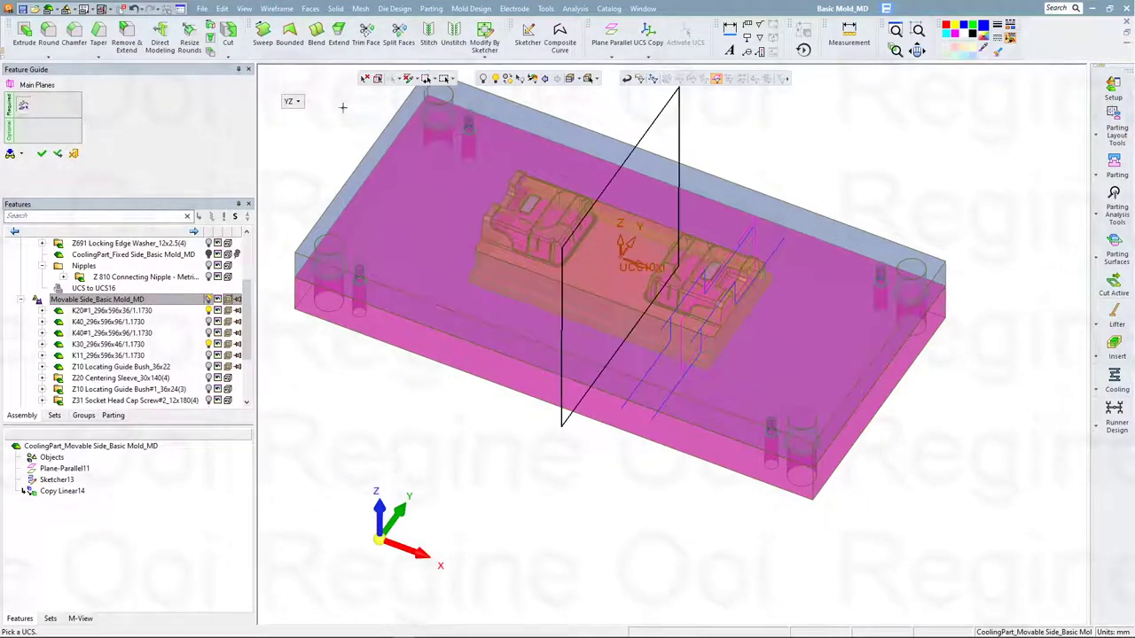
left_click(297, 161)
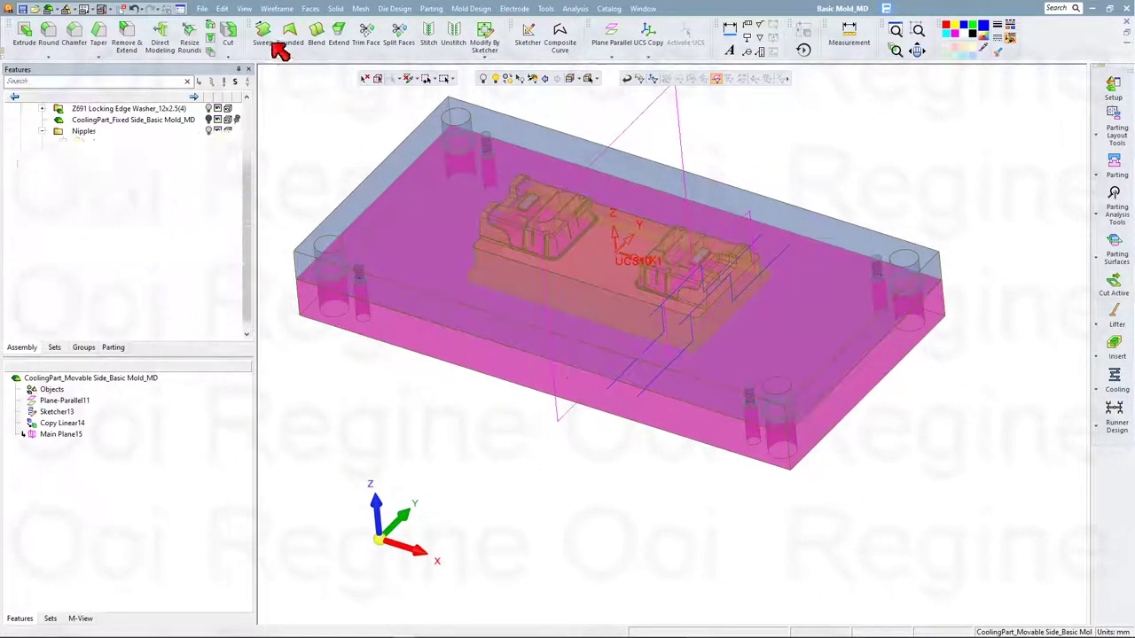
Mirror the two stepped cooling sketches across the YZ plane
left_click(222, 9)
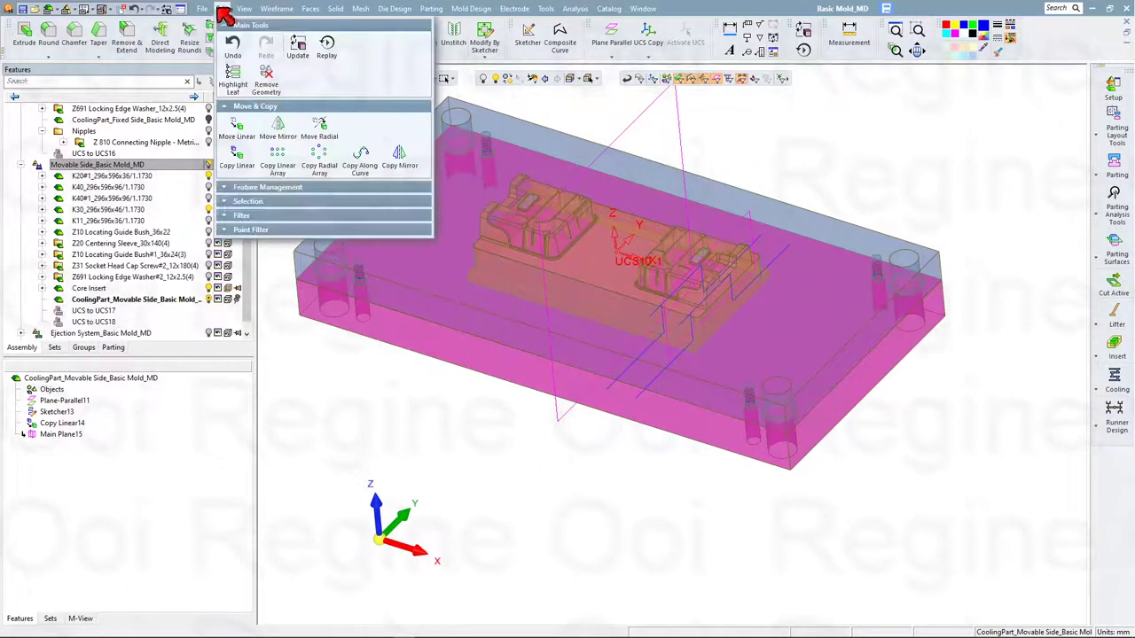
left_click(253, 164)
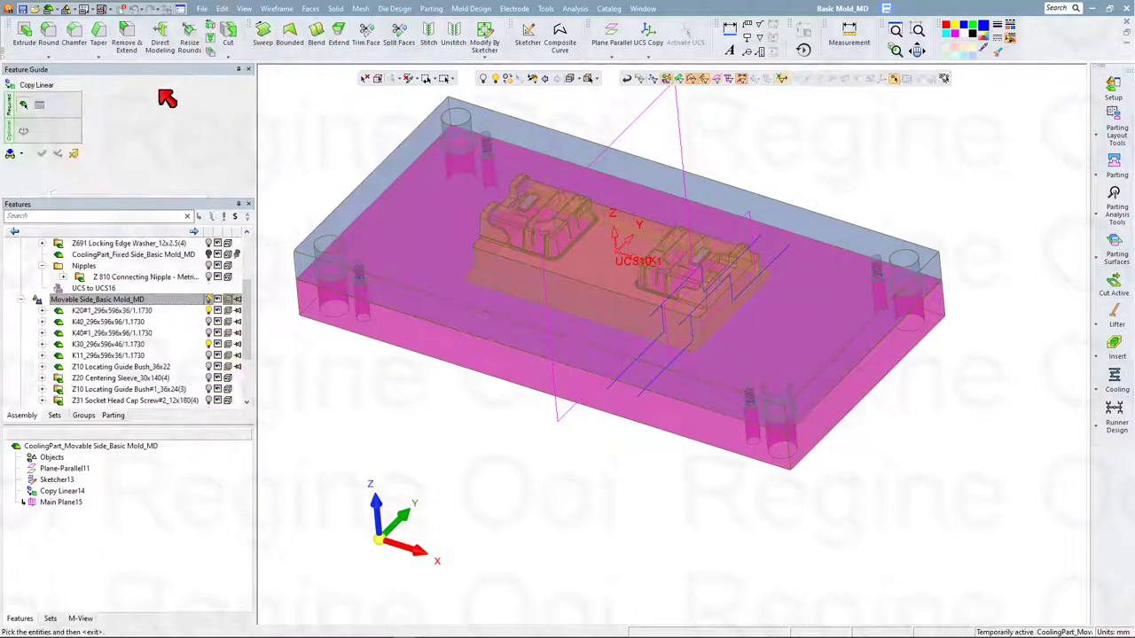
left_click(74, 154)
left_click(222, 9)
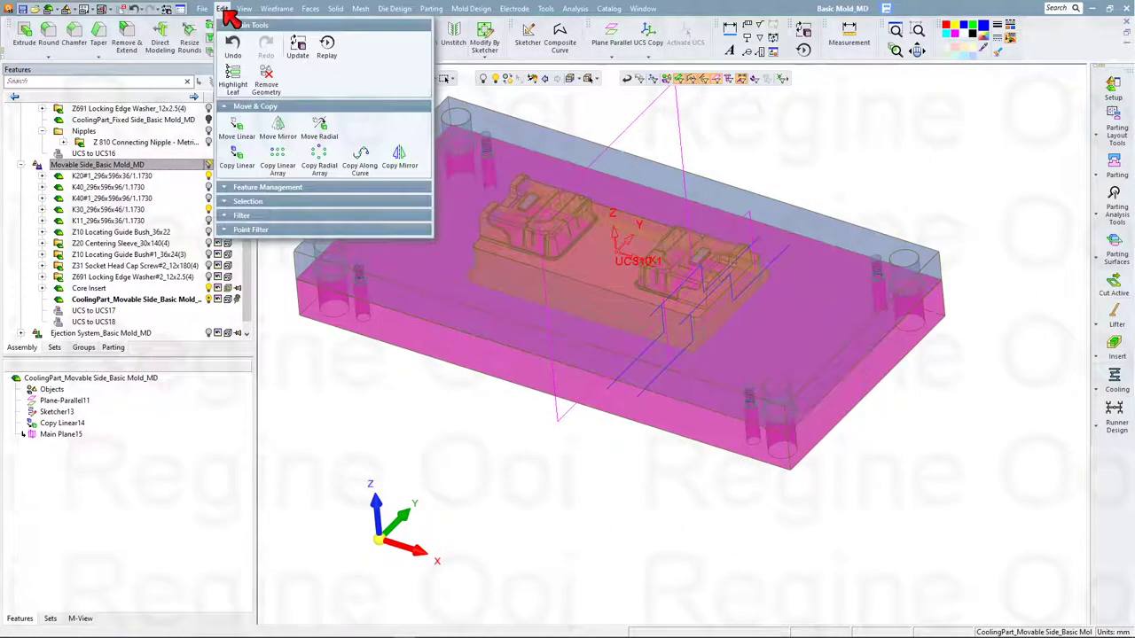
left_click(399, 160)
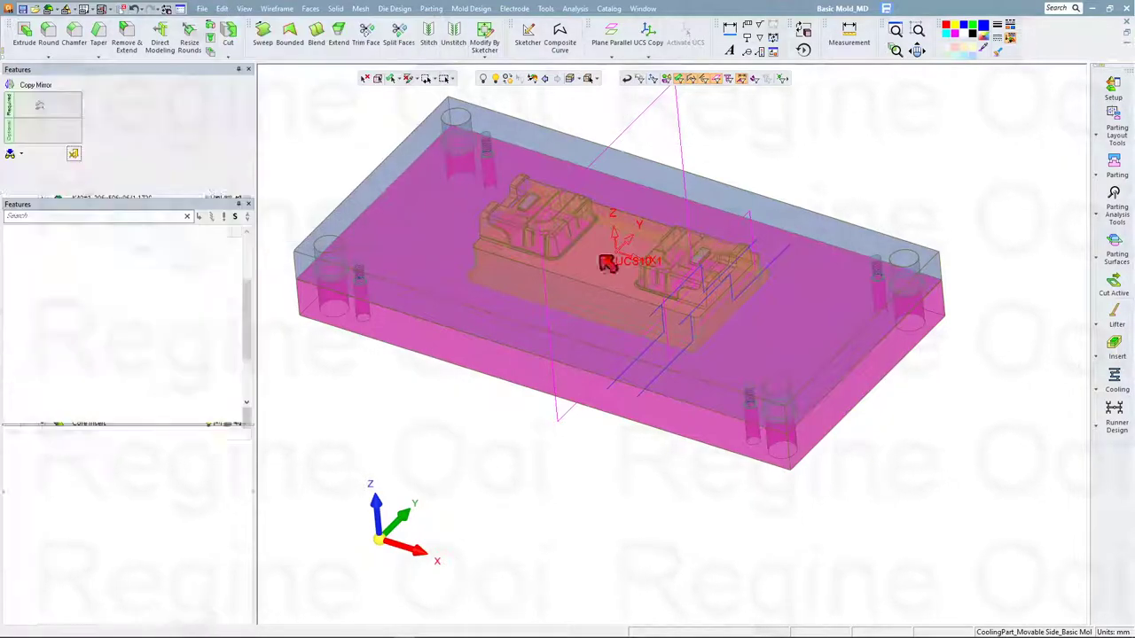
middle_click(686, 320)
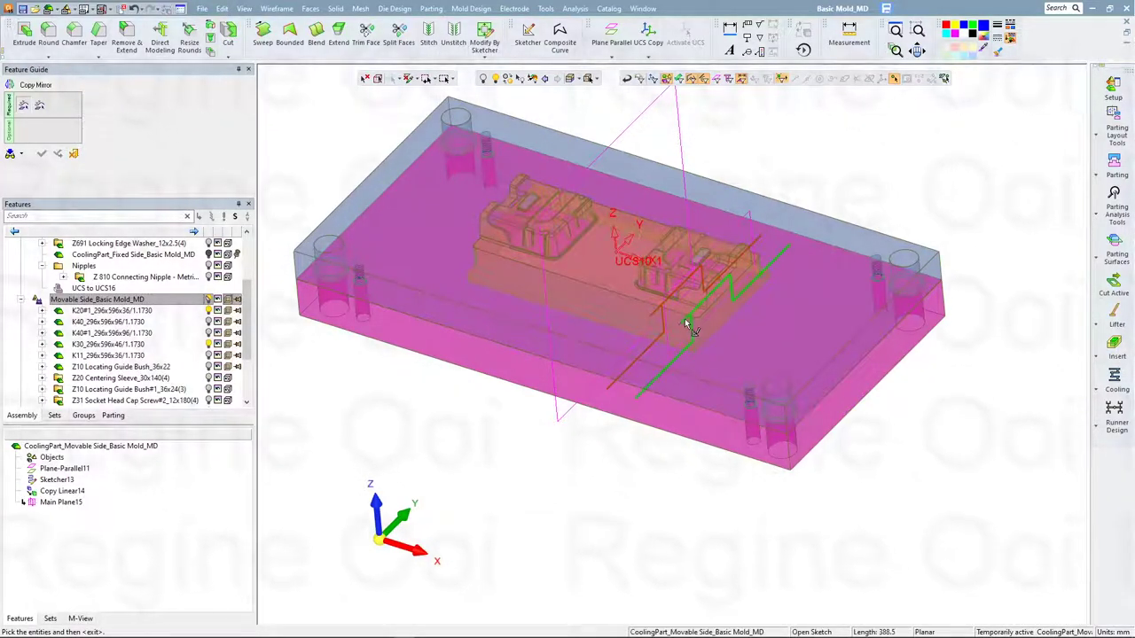
left_click(585, 176)
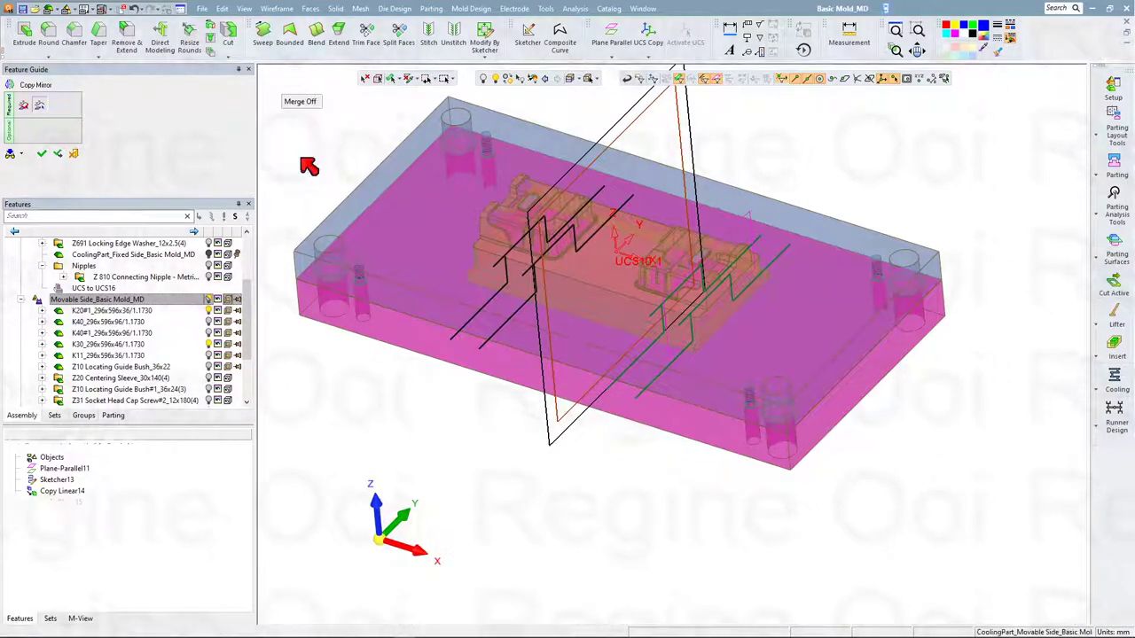
middle_click(308, 166)
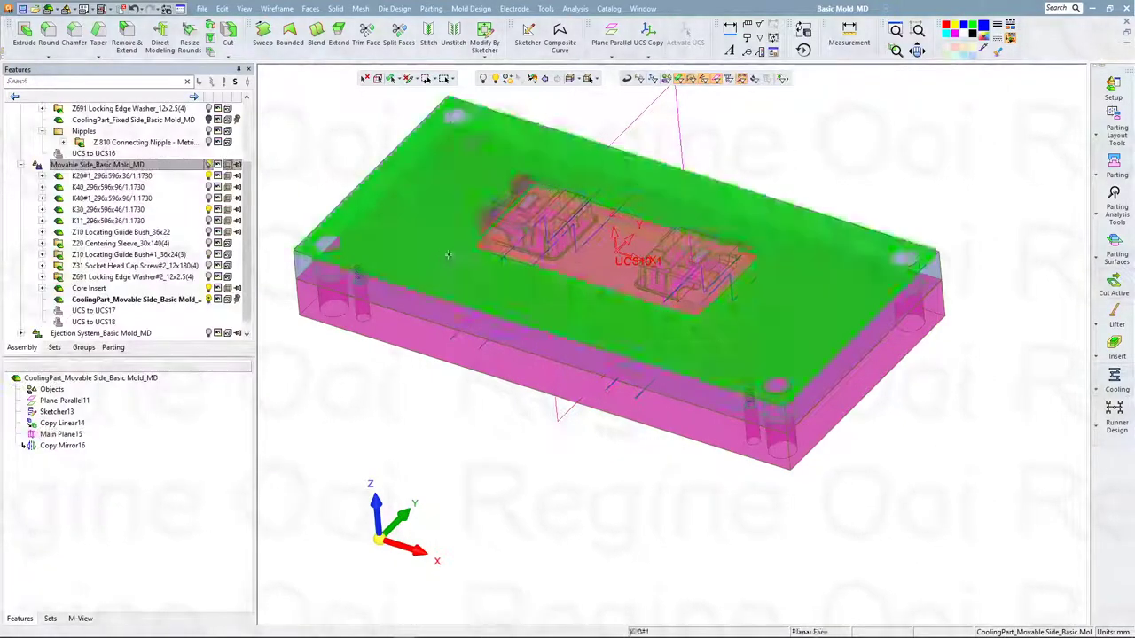
Redefine Copy Mirror16's merge option and view the result from above
right_click(95, 454)
left_click(115, 475)
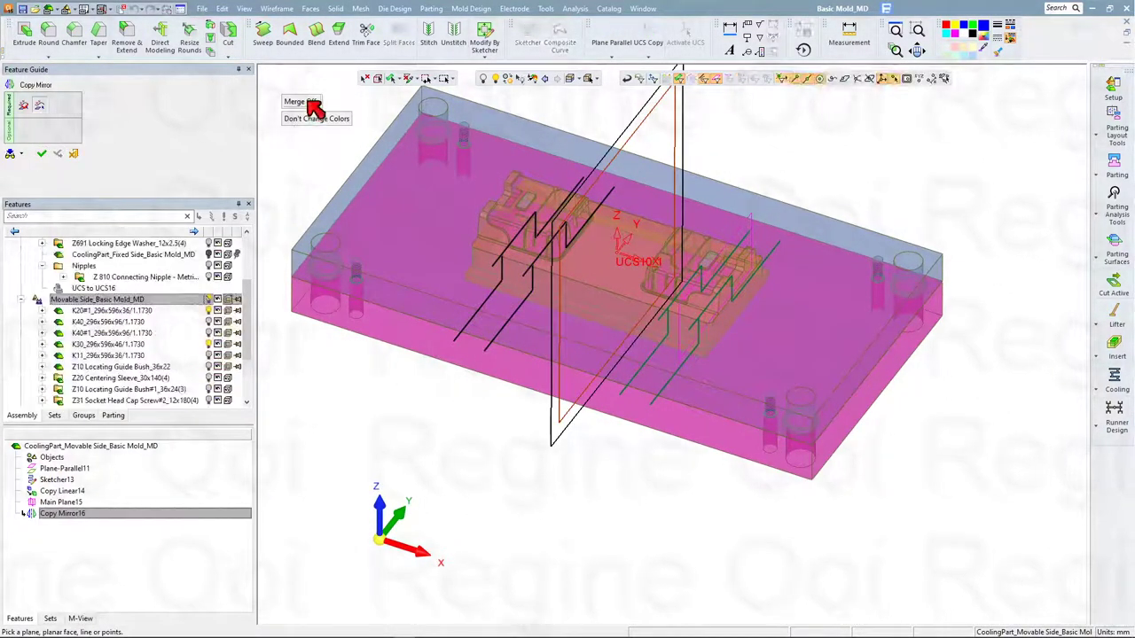
left_click(42, 154)
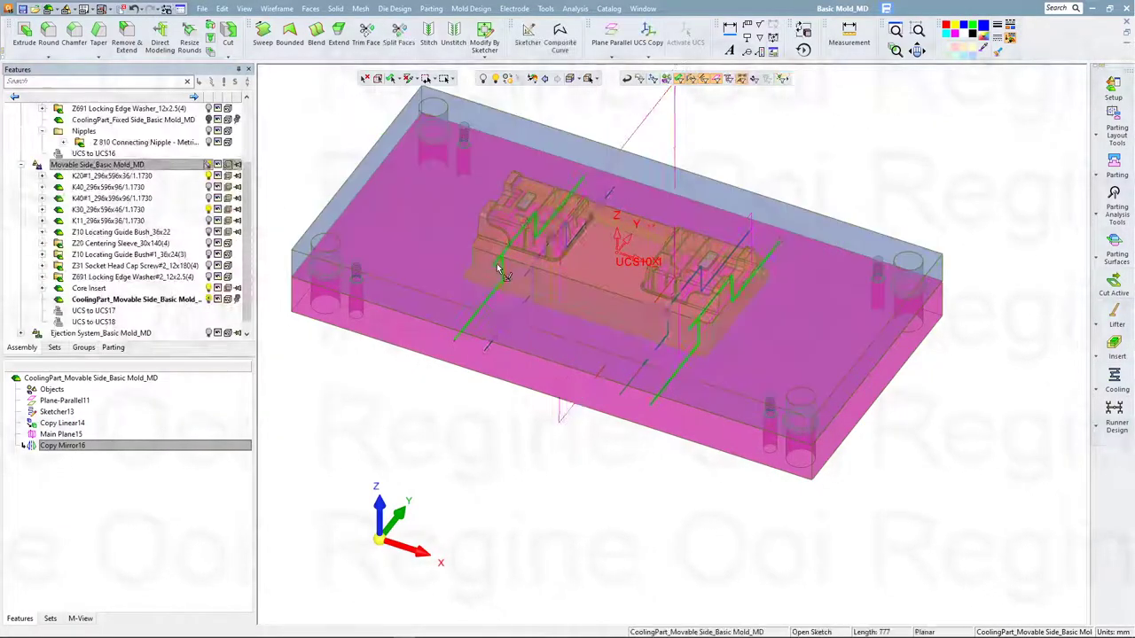
left_click_drag(499, 271, 529, 271)
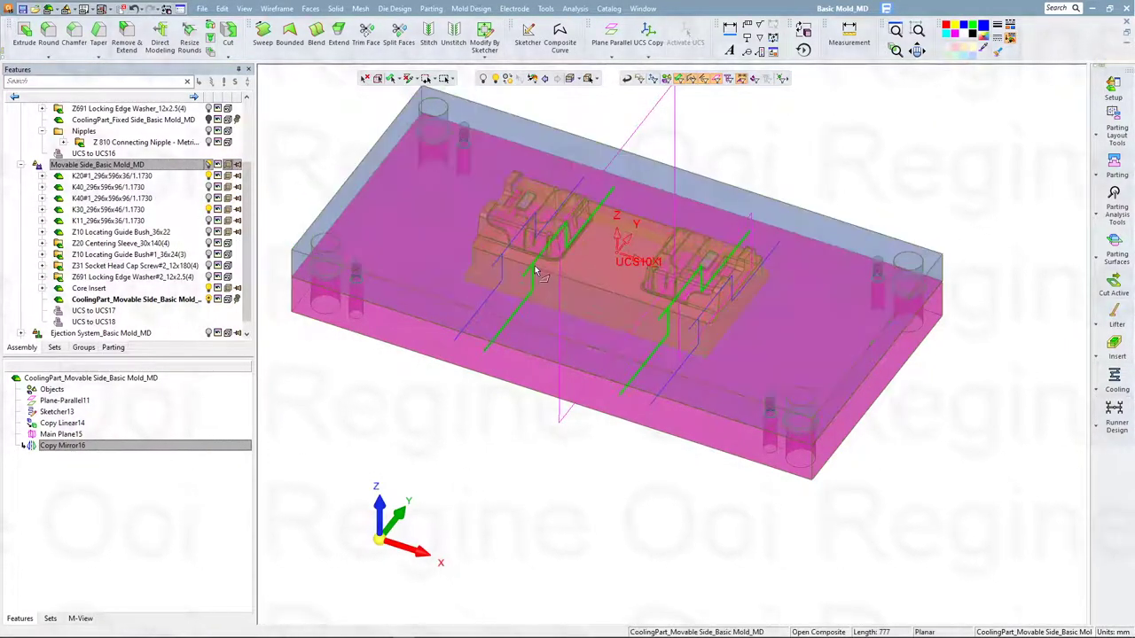
middle_click(551, 388)
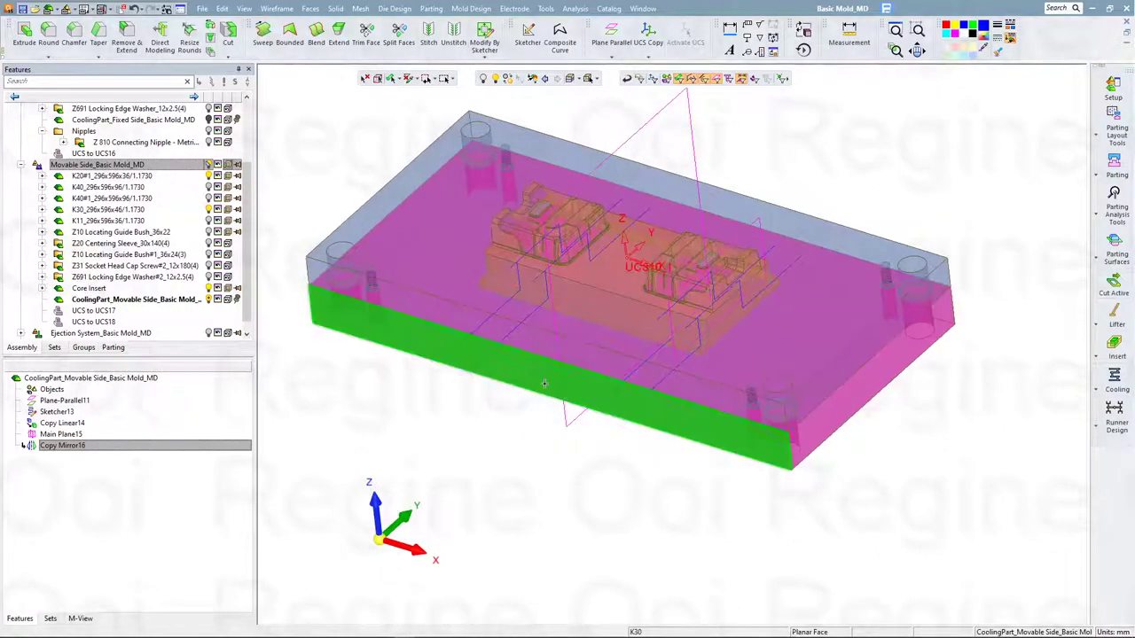
middle_click_drag(544, 383, 568, 434)
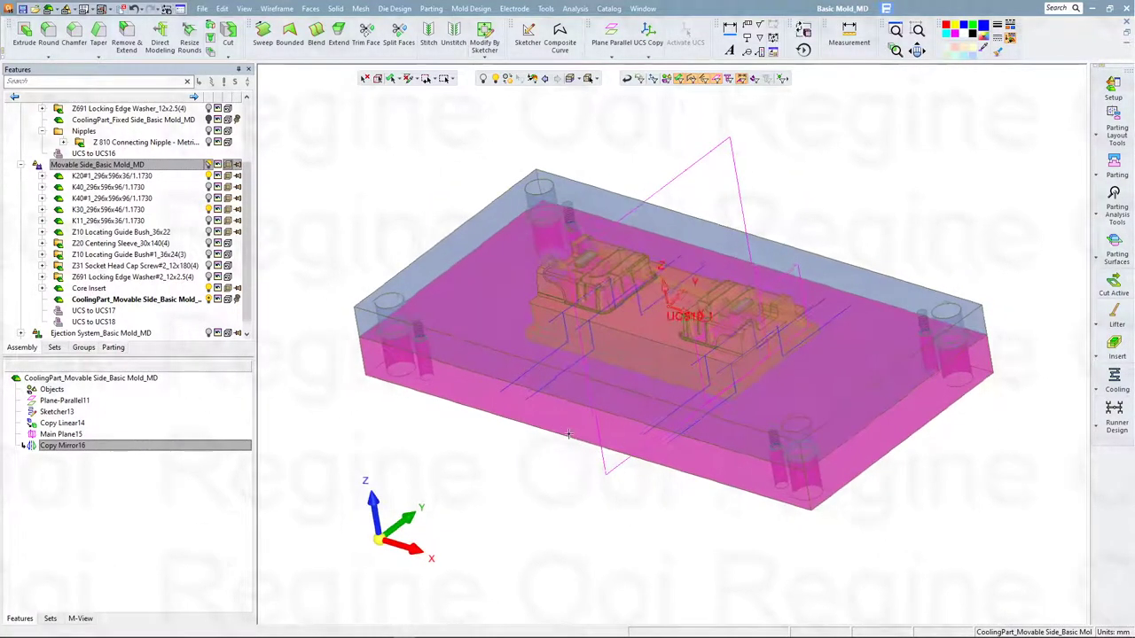
Turn all four cooling sketch lines into 8 mm diameter cooling channels
left_click(1124, 388)
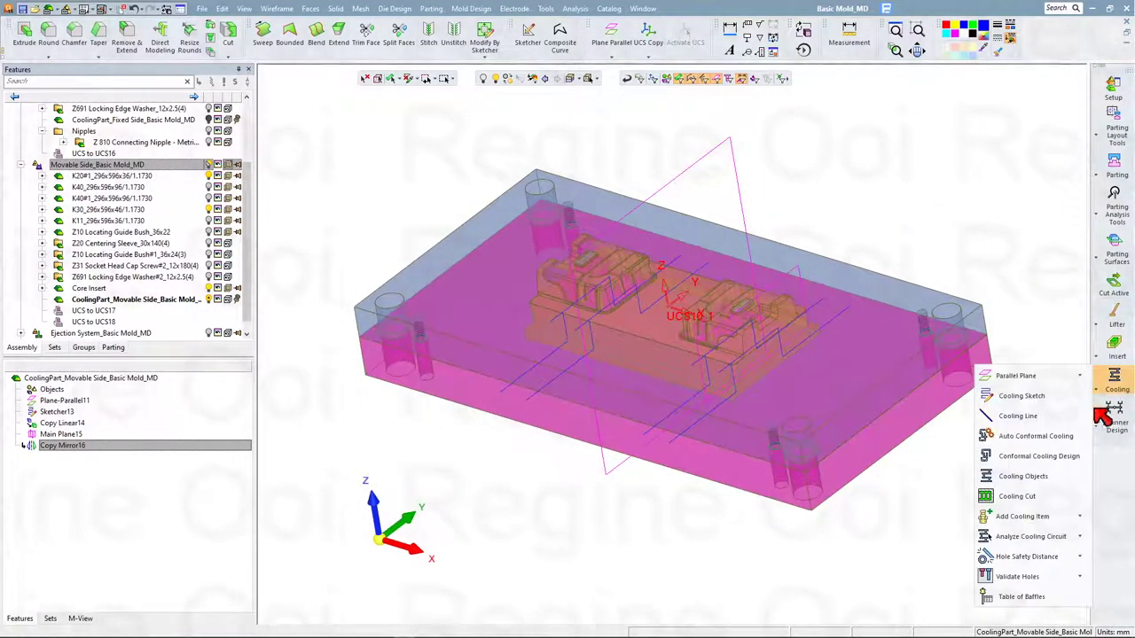
left_click(1055, 476)
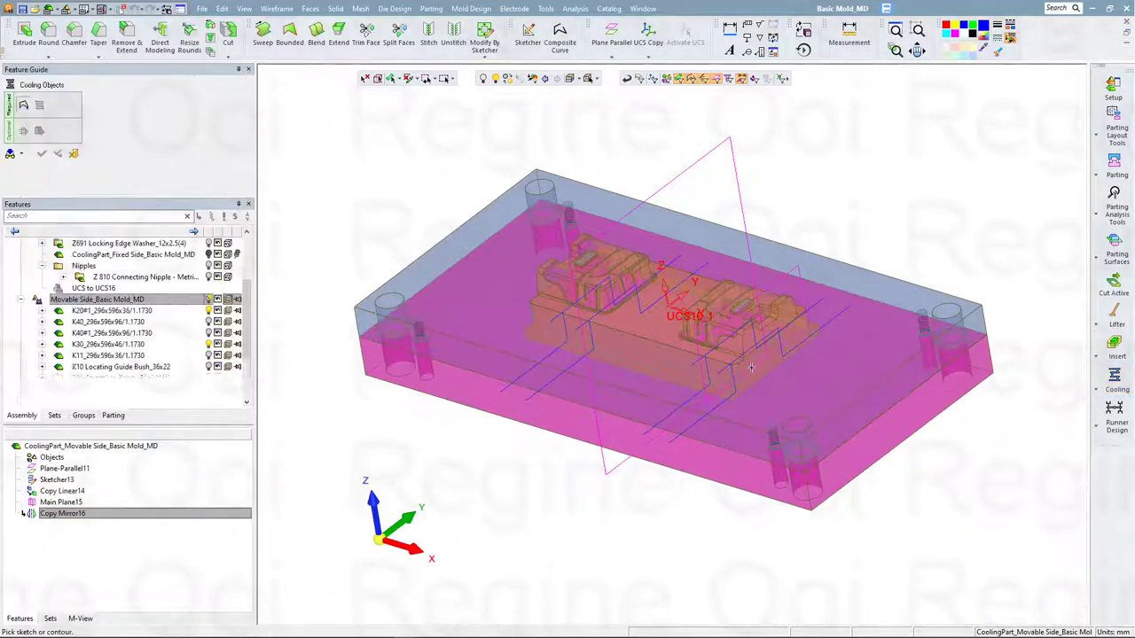
left_click(729, 363)
left_click(714, 364)
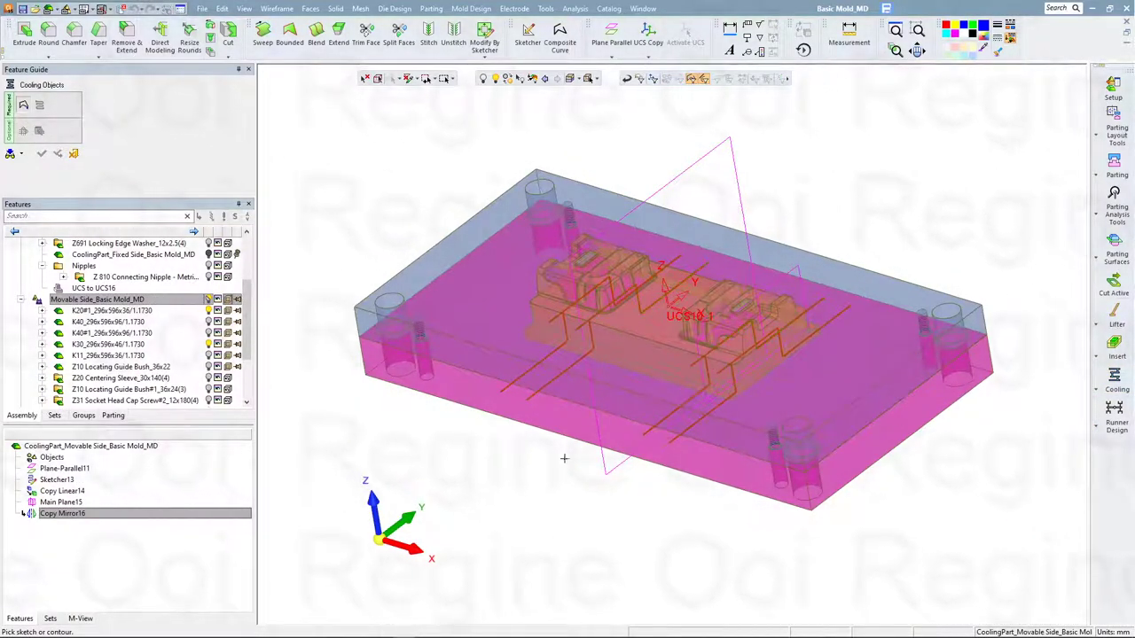
right_click(372, 163)
left_click(376, 165)
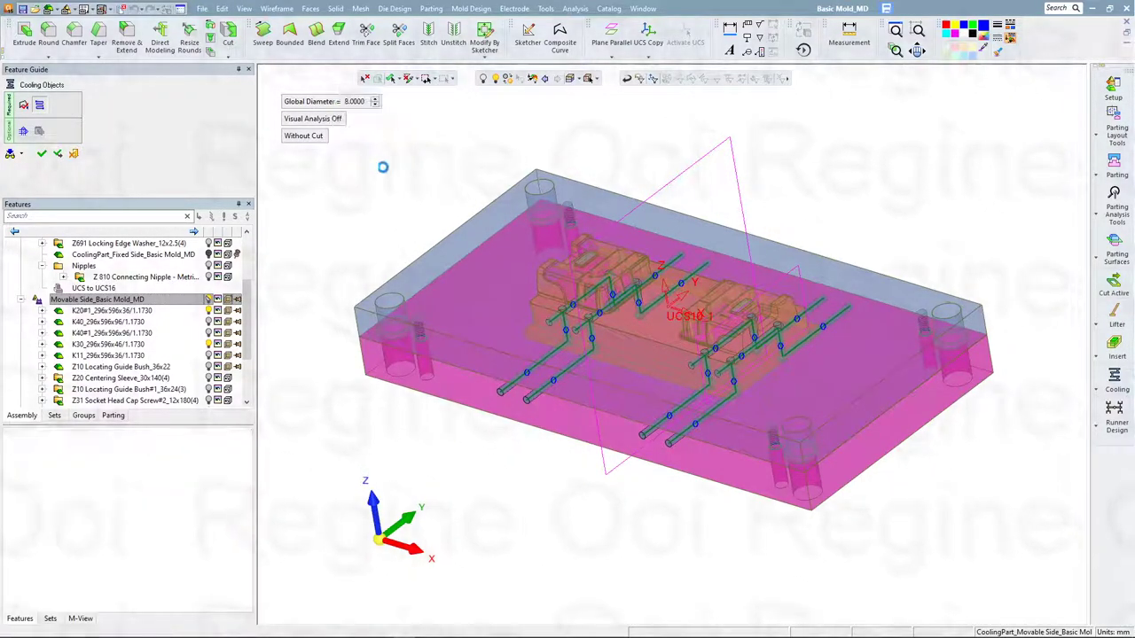
Filter the catalogue to d4=9, d7=10 and pick the Z 810 / 9 / 10 x 1 nipple
left_click(1114, 381)
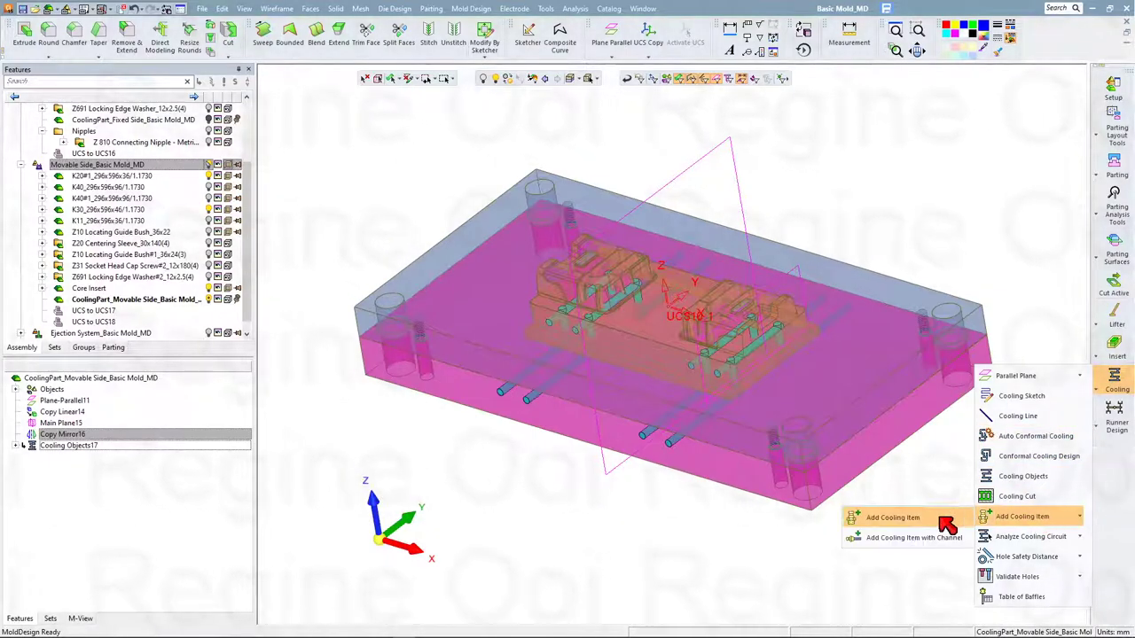
left_click(936, 516)
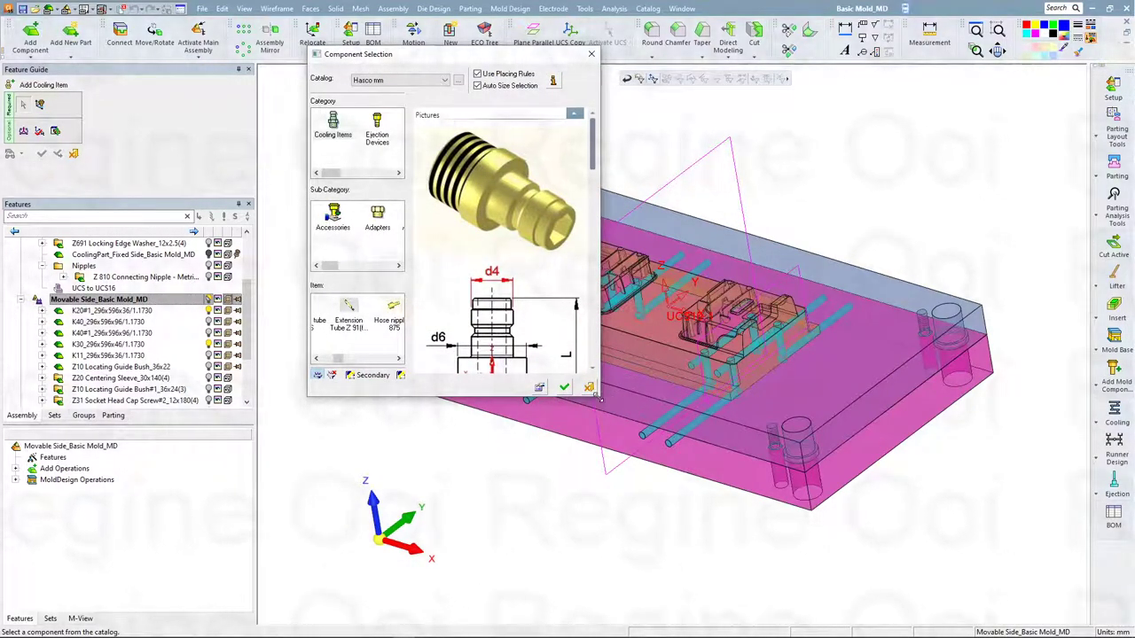
mouse_move(599, 399)
left_mouse_down()
mouse_move(874, 426)
mouse_move(893, 442)
left_mouse_up()
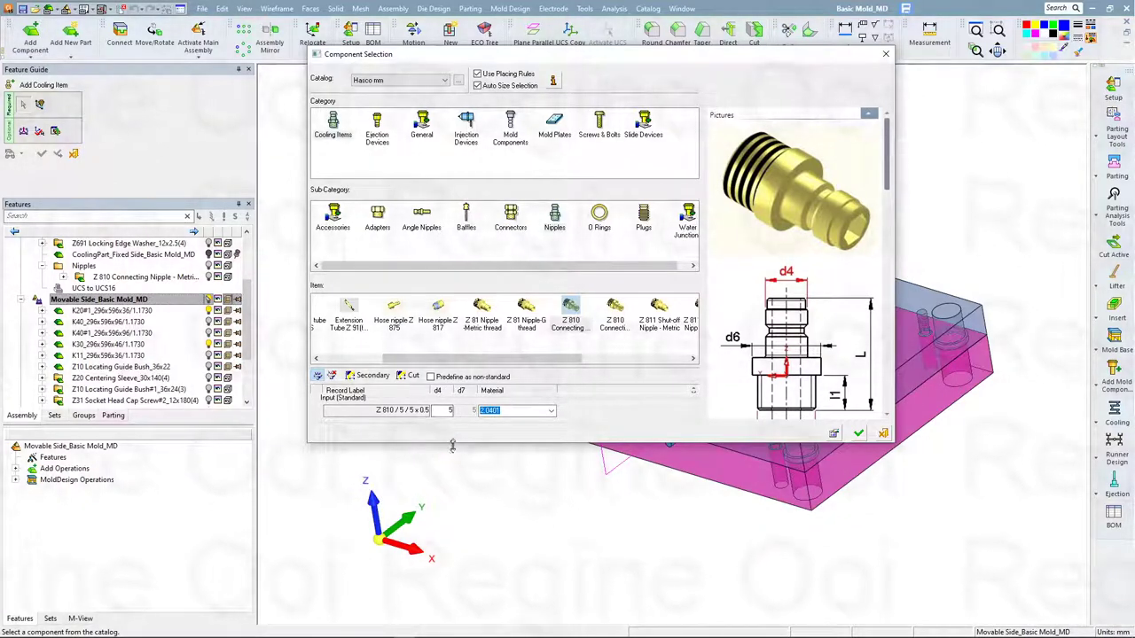
left_click_drag(452, 446, 452, 528)
left_click(448, 402)
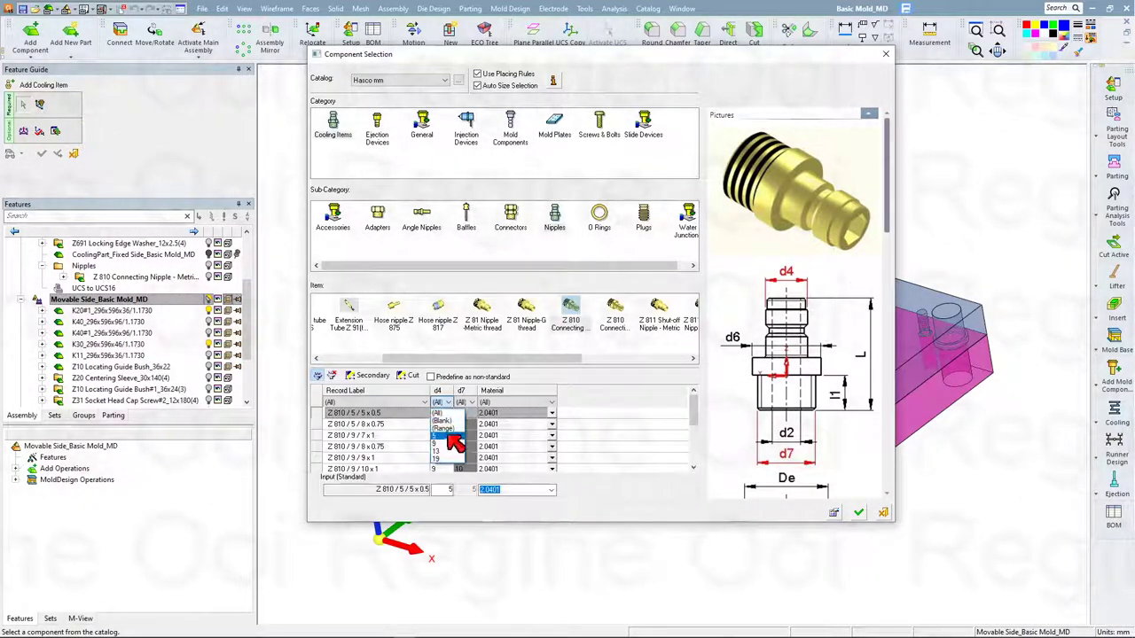
left_click(450, 443)
left_click(471, 403)
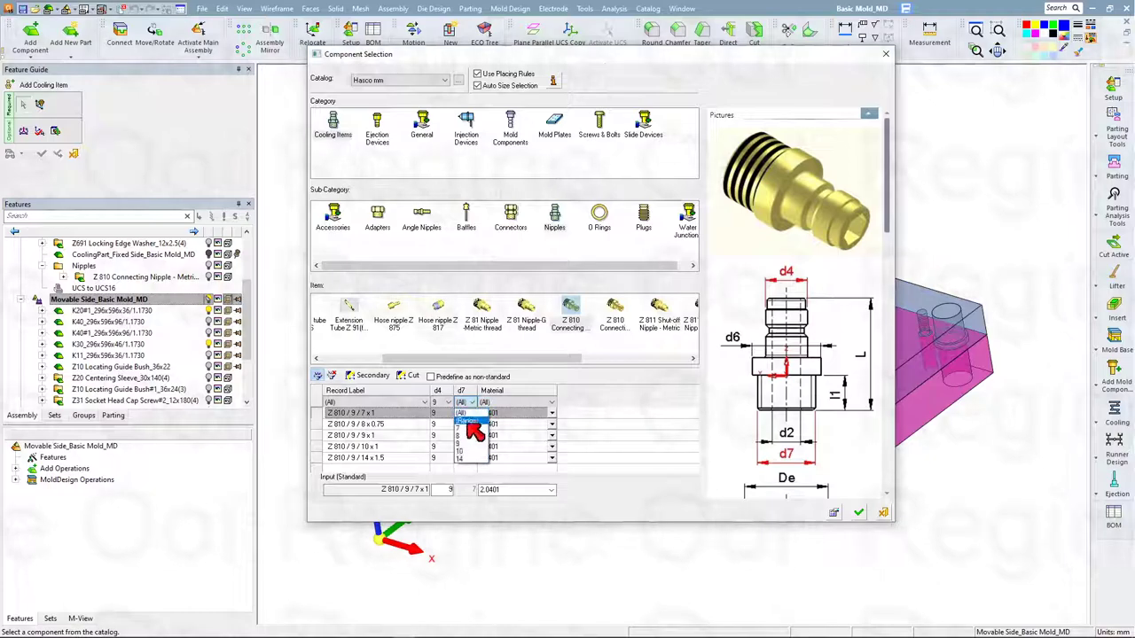
left_click(459, 452)
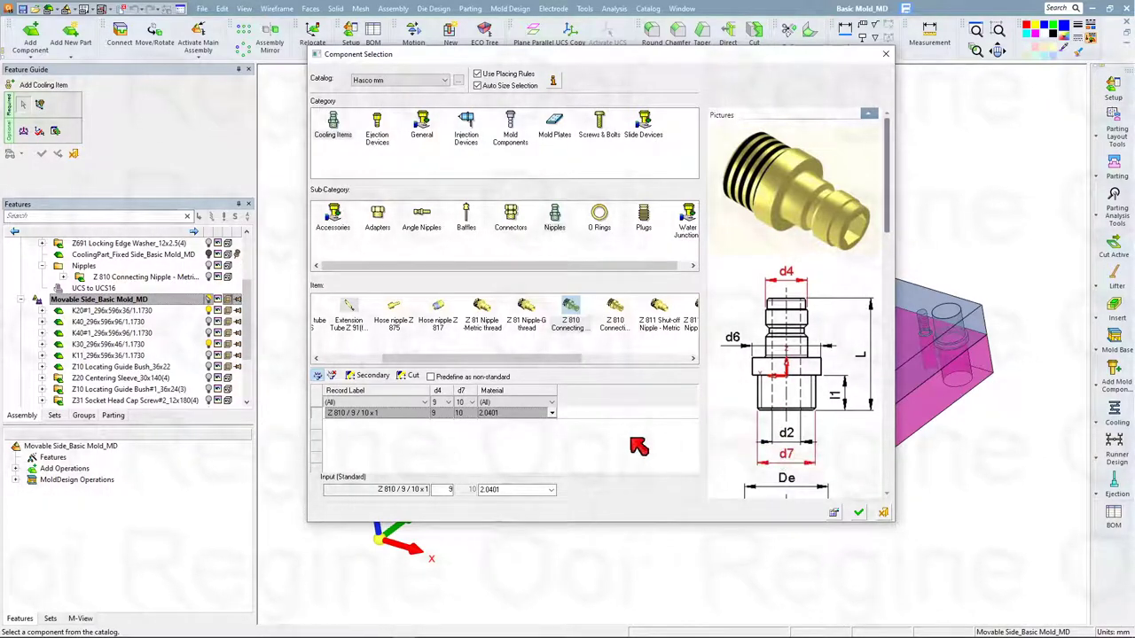
left_click(407, 413)
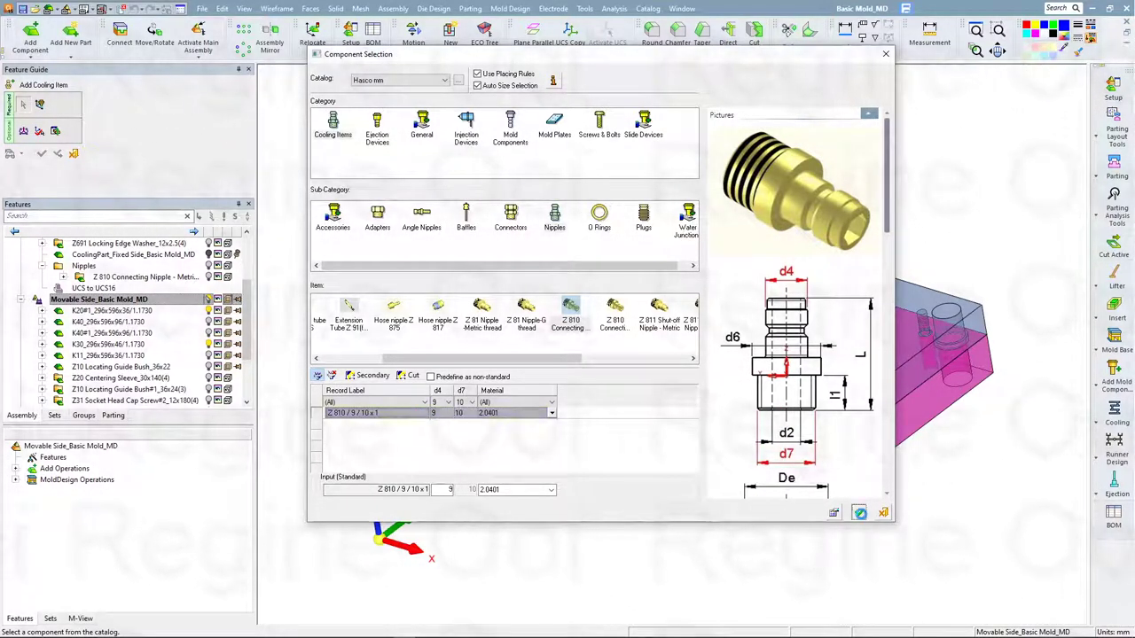
left_click(859, 512)
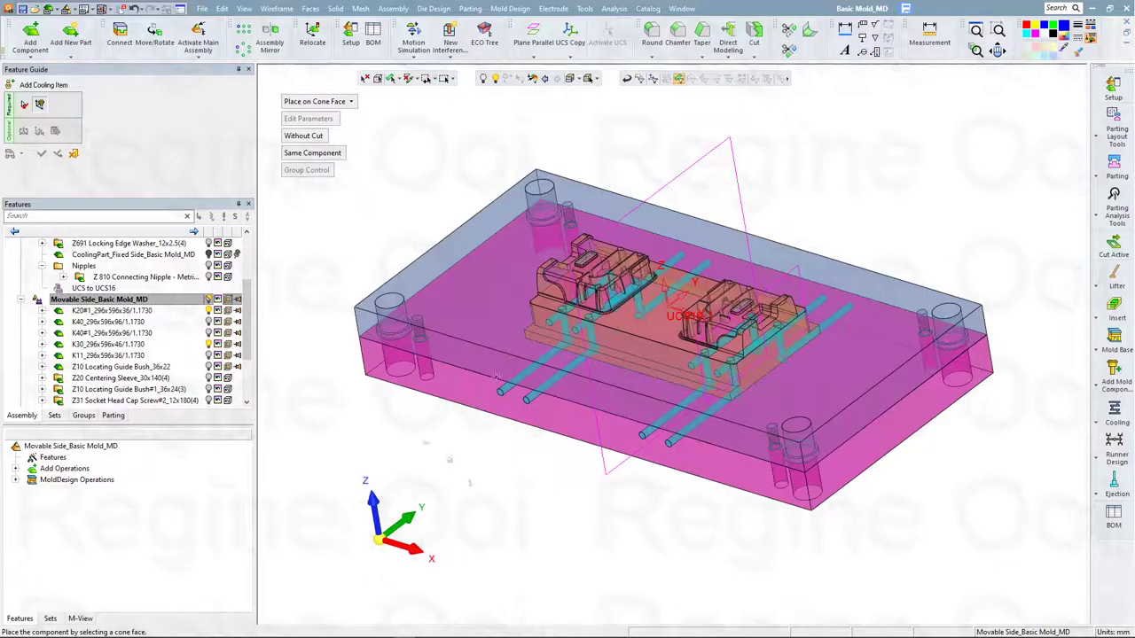
Box-select the right-hand channel ends and fit Z 810 nipples there
mouse_move(365, 138)
middle_mouse_down()
mouse_move(595, 494)
mouse_move(618, 506)
mouse_move(556, 477)
mouse_move(586, 381)
mouse_move(576, 354)
middle_mouse_up()
left_click_drag(535, 204, 599, 461)
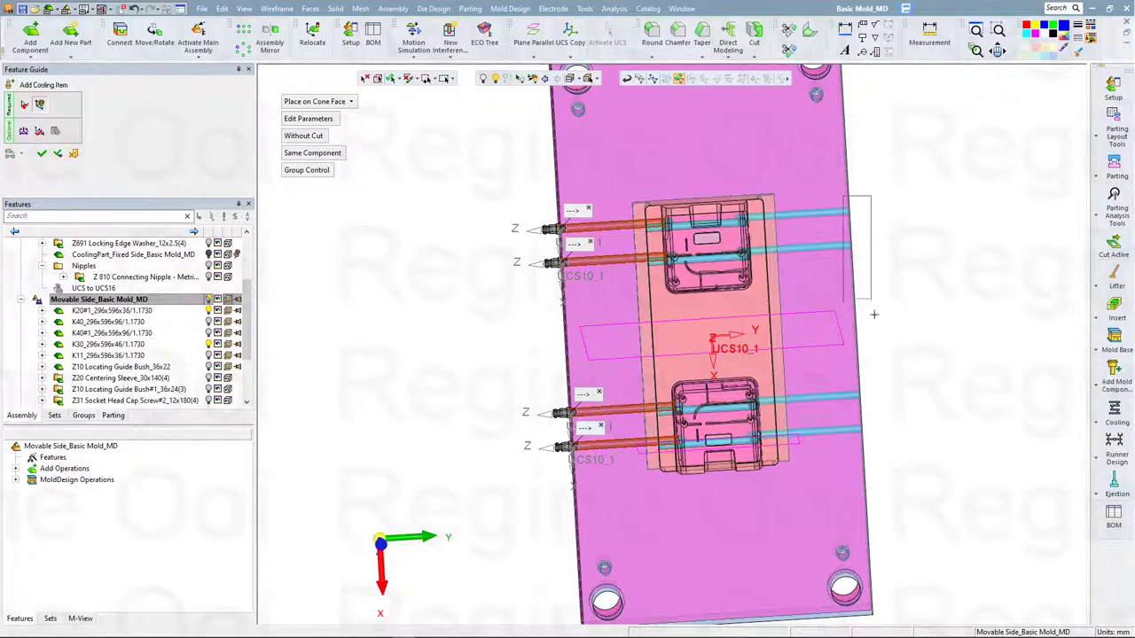
left_click_drag(873, 314, 917, 434)
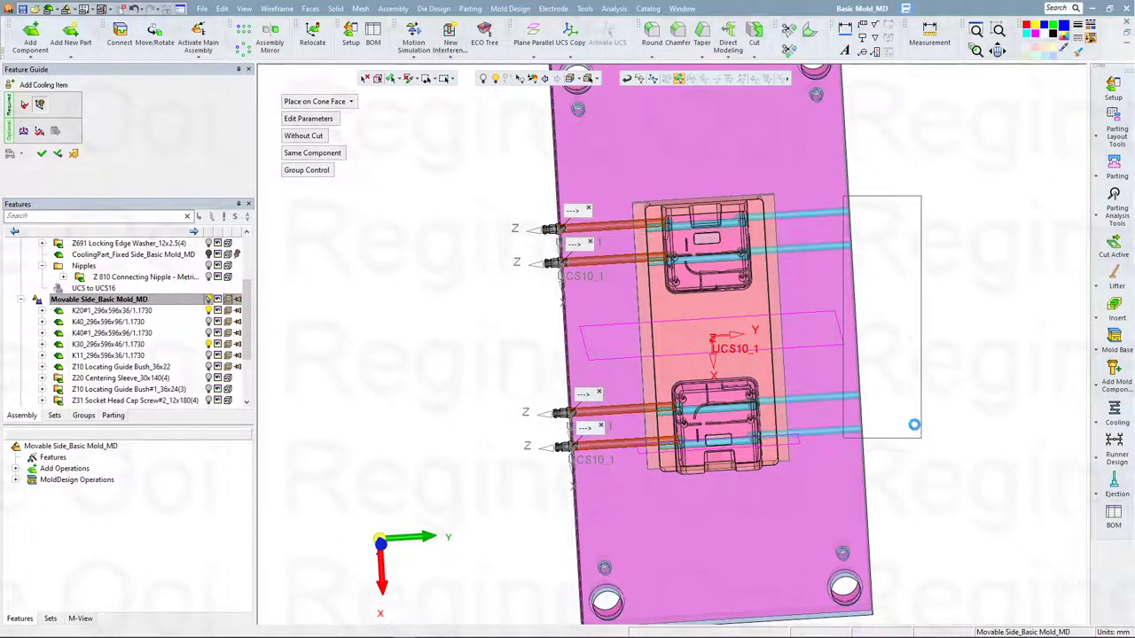
key("ctrl+i")
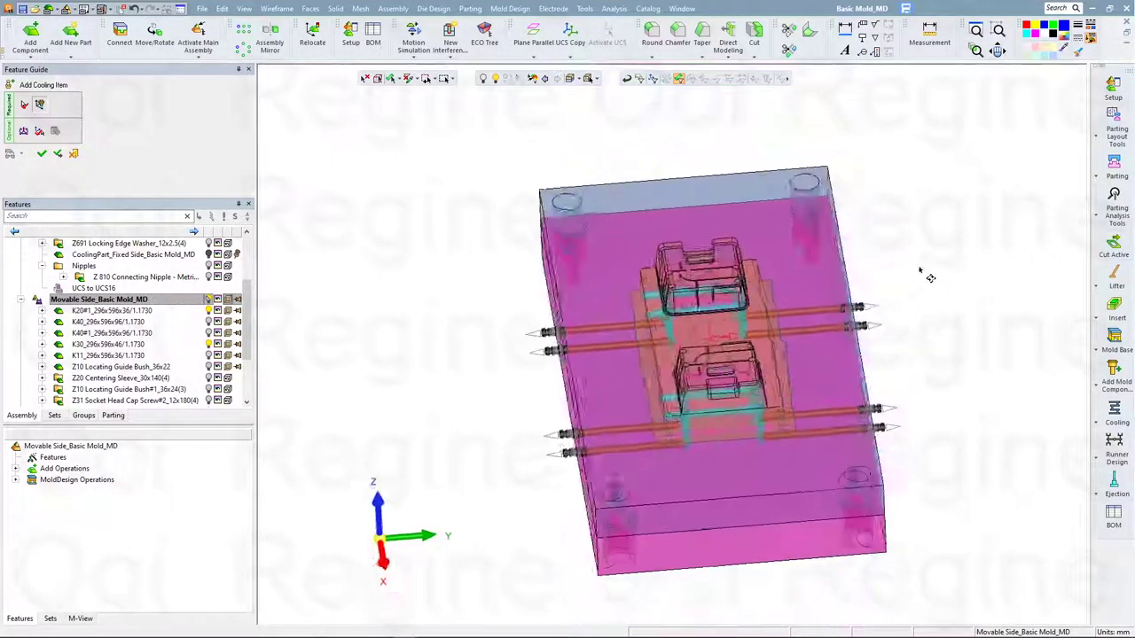
left_click(59, 154)
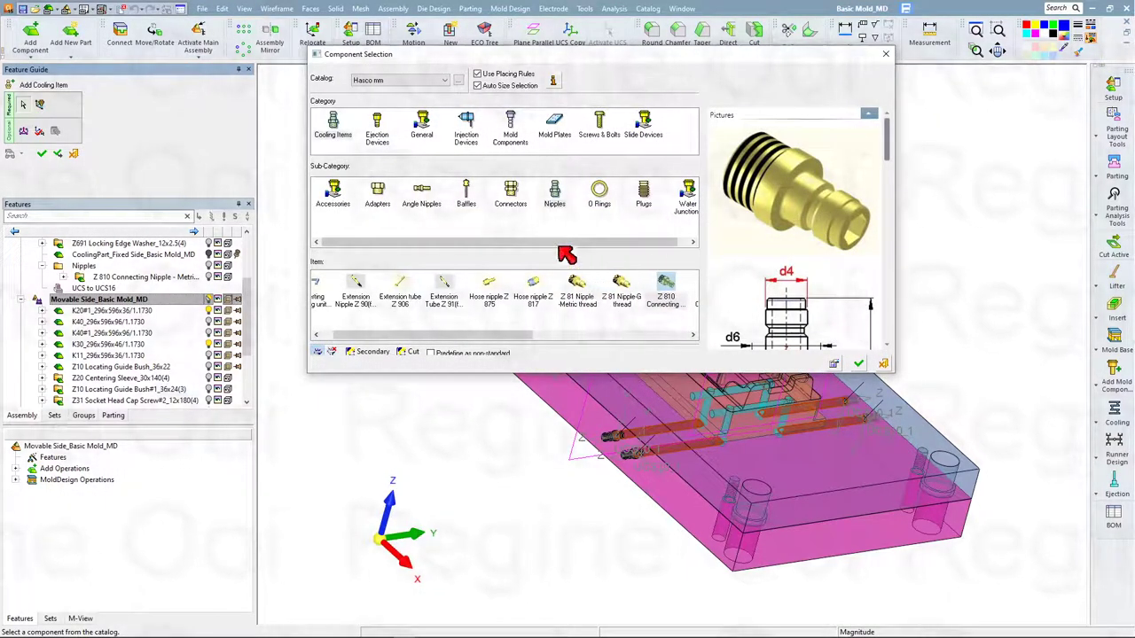
Select the Hasco Z 941 metric-thread hexagon socket plug, record Z 941 / 12 x 1.5
left_click(647, 200)
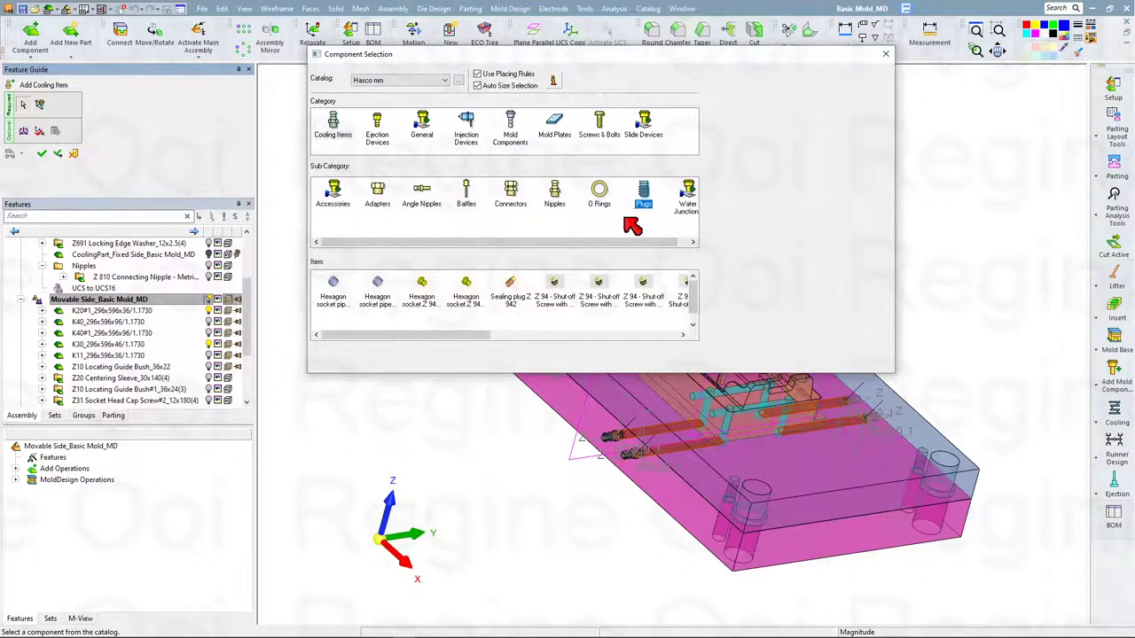
left_click(464, 301)
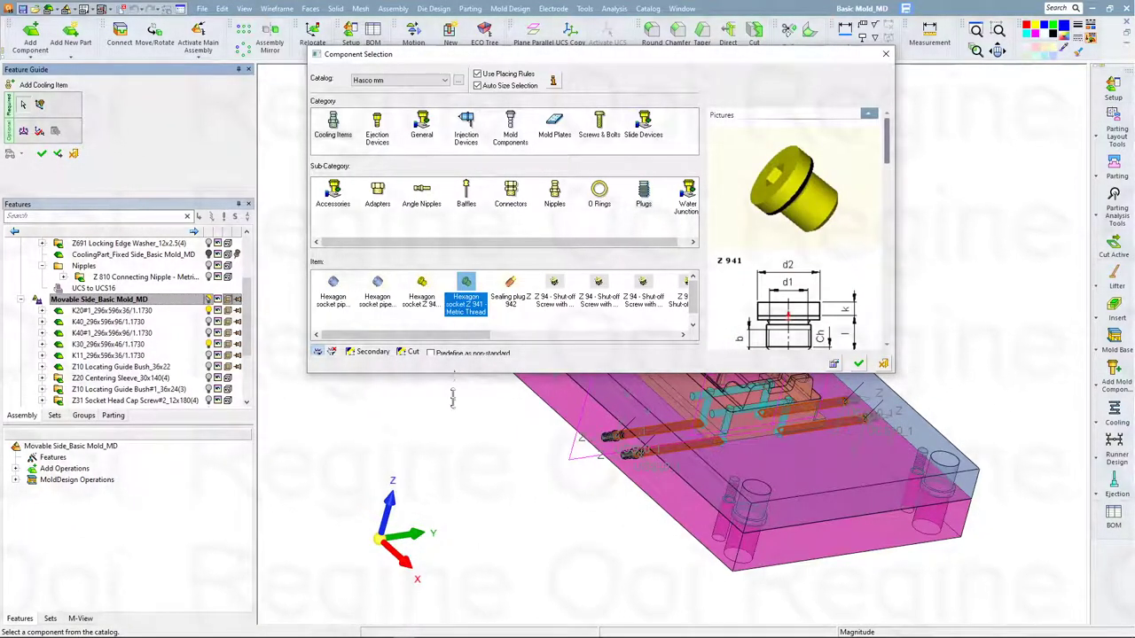
left_click(423, 302)
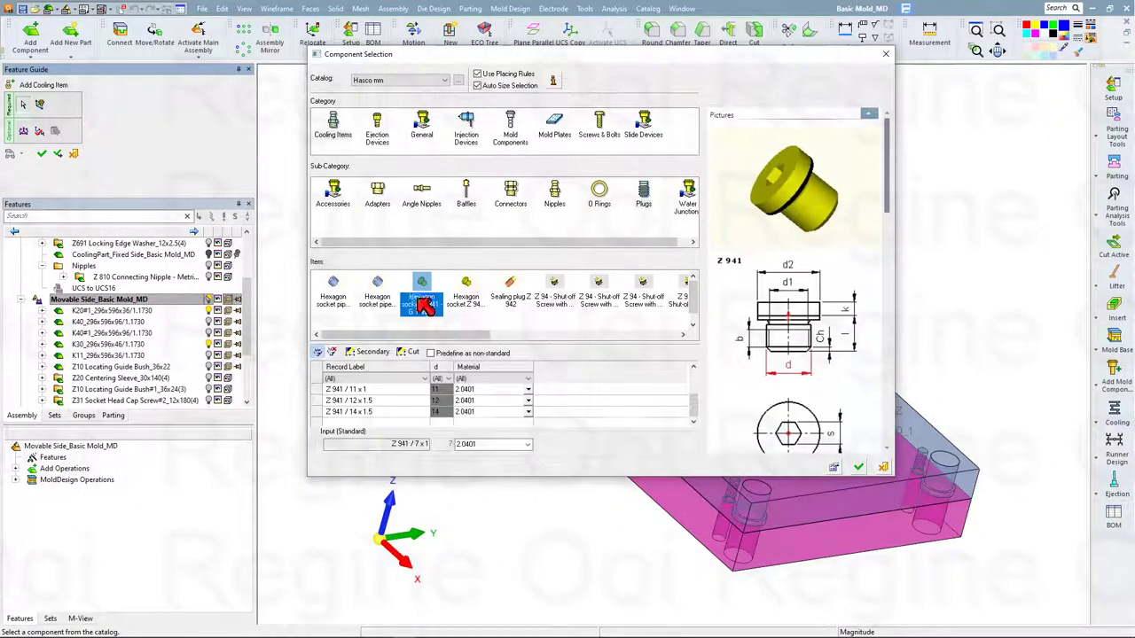
left_click(478, 302)
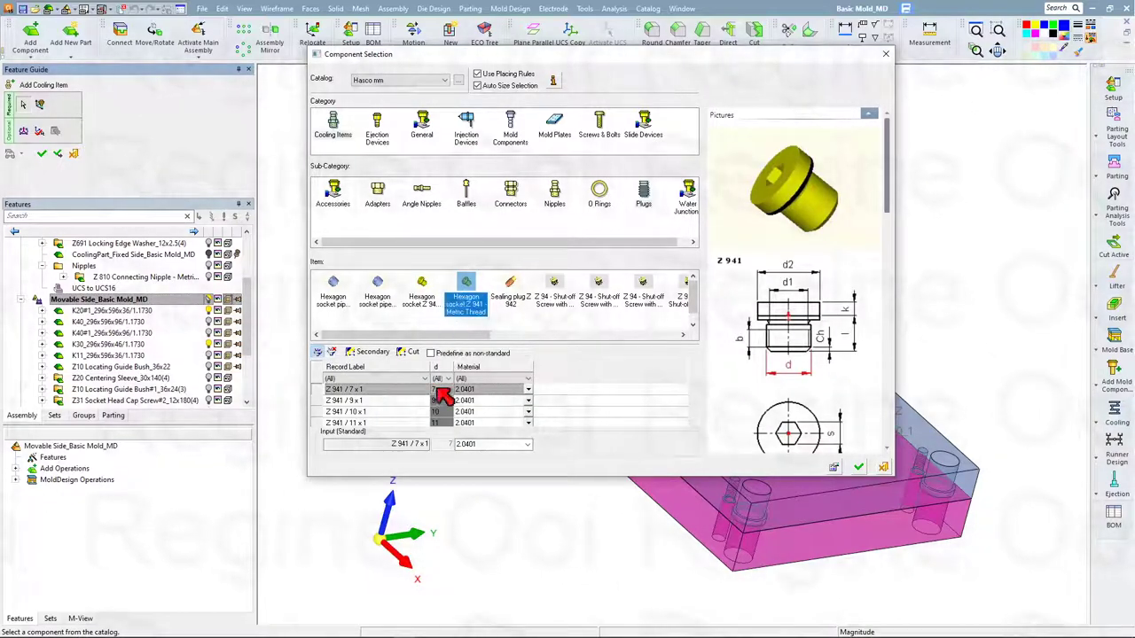
scroll(407, 407, "down", 1)
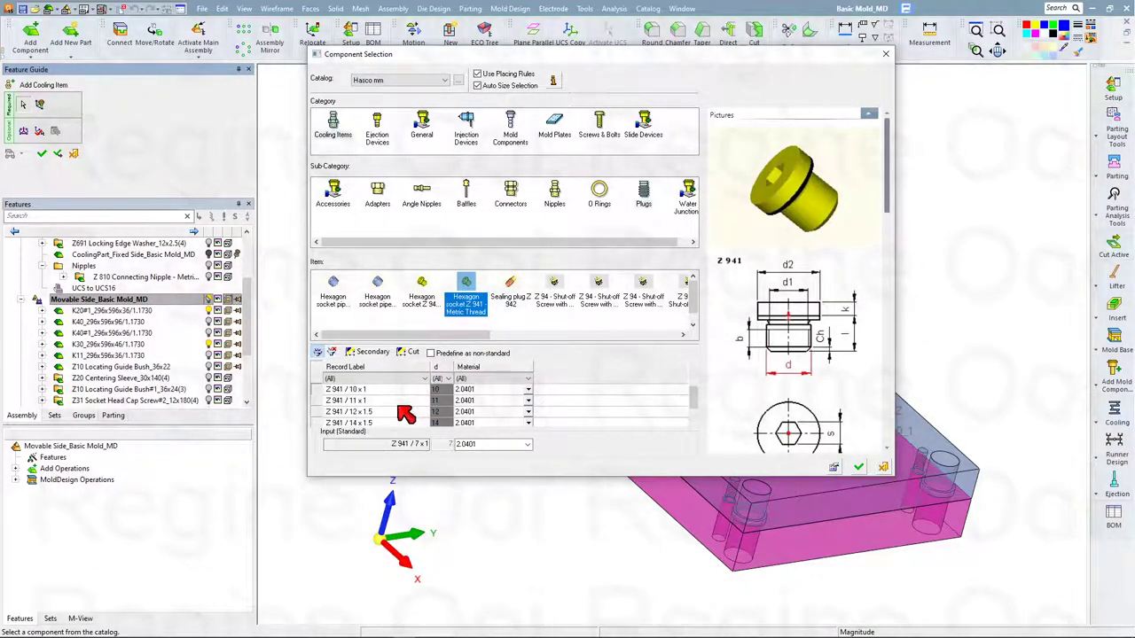
scroll(405, 407, "up", 1)
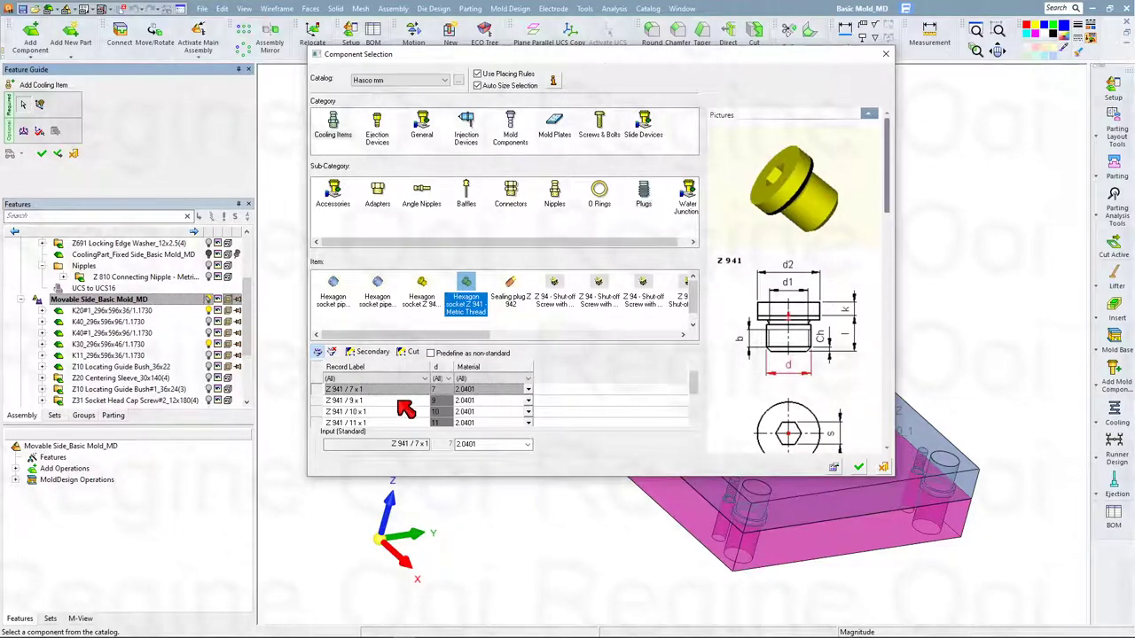
scroll(405, 407, "down", 1)
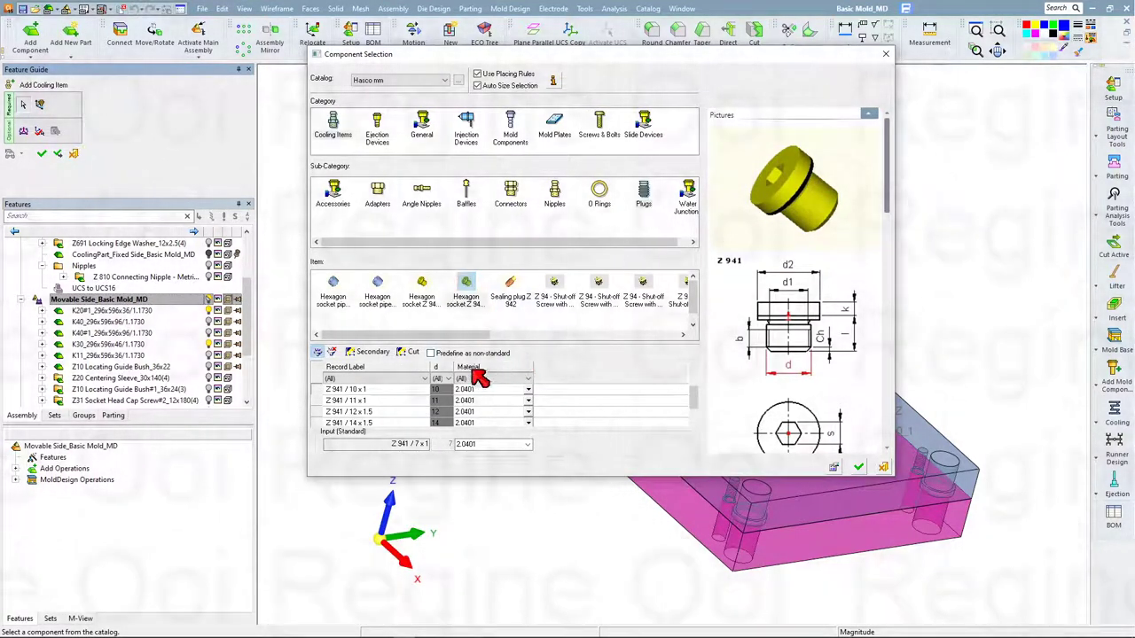
left_click(401, 408)
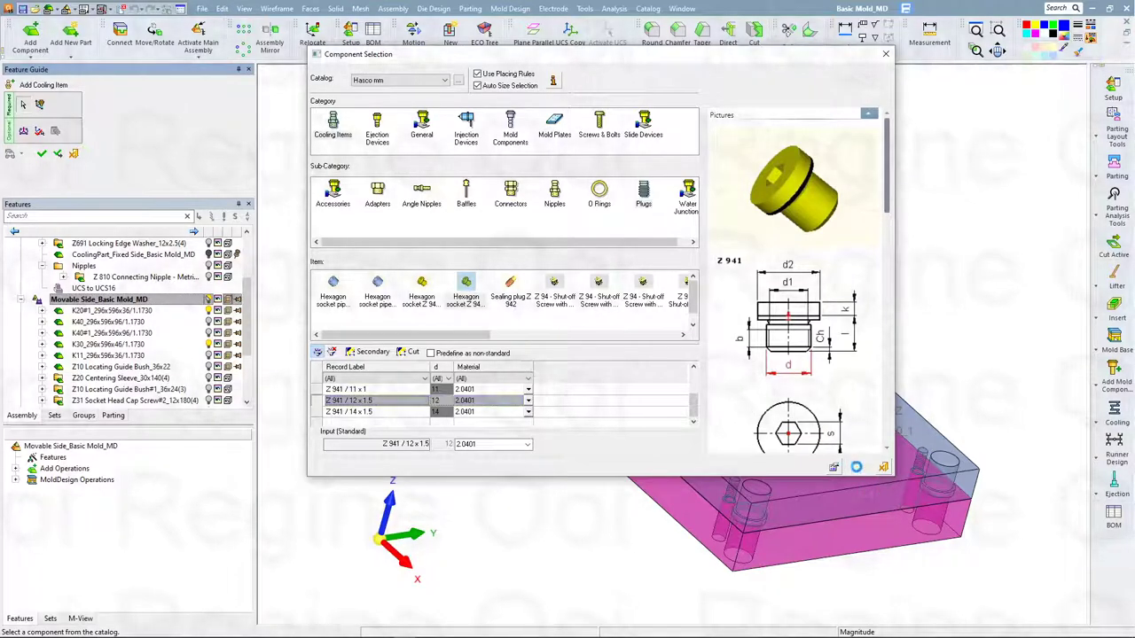
left_click(858, 467)
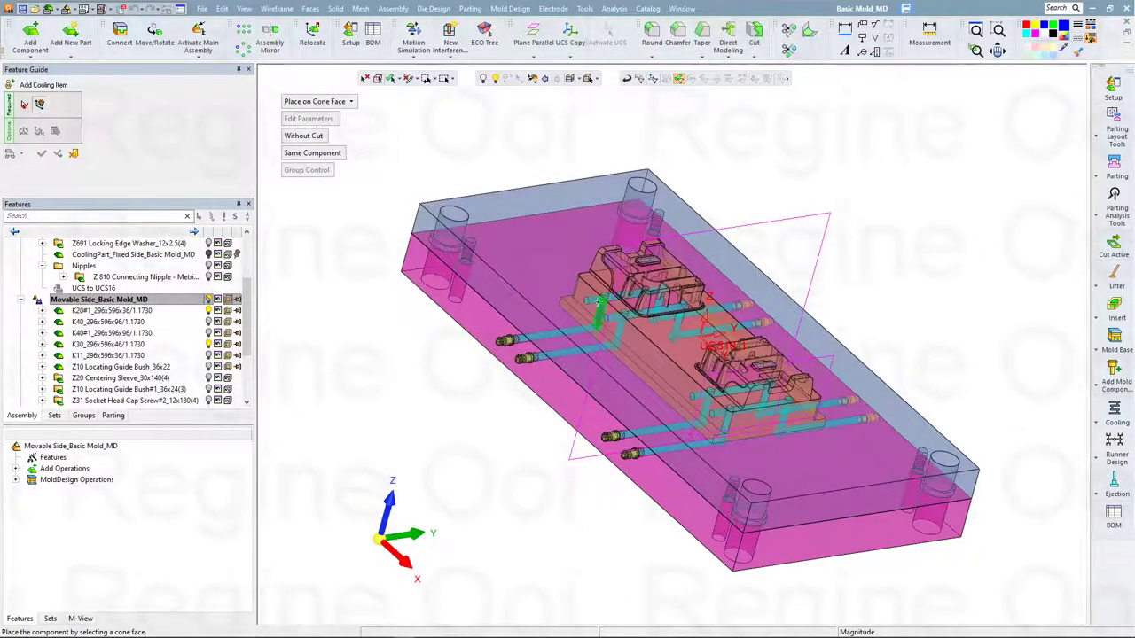
Place plugs on the four inner cooling-channel cone faces in the core insert
scroll(598, 303, "up", 3)
left_click(589, 306)
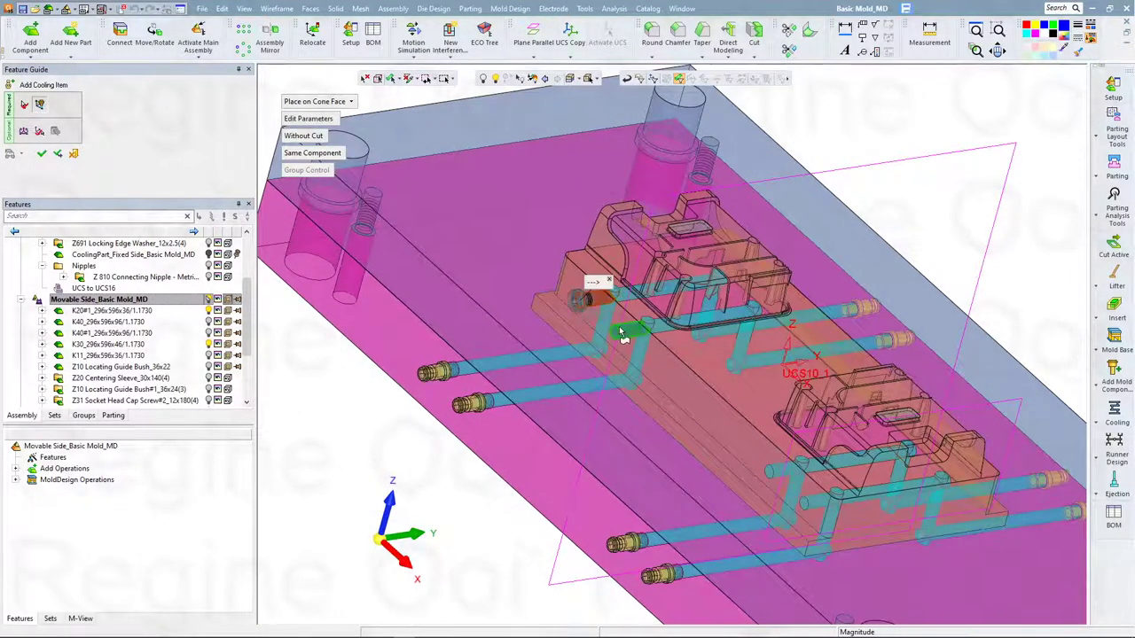
left_click(620, 330)
left_click(780, 472)
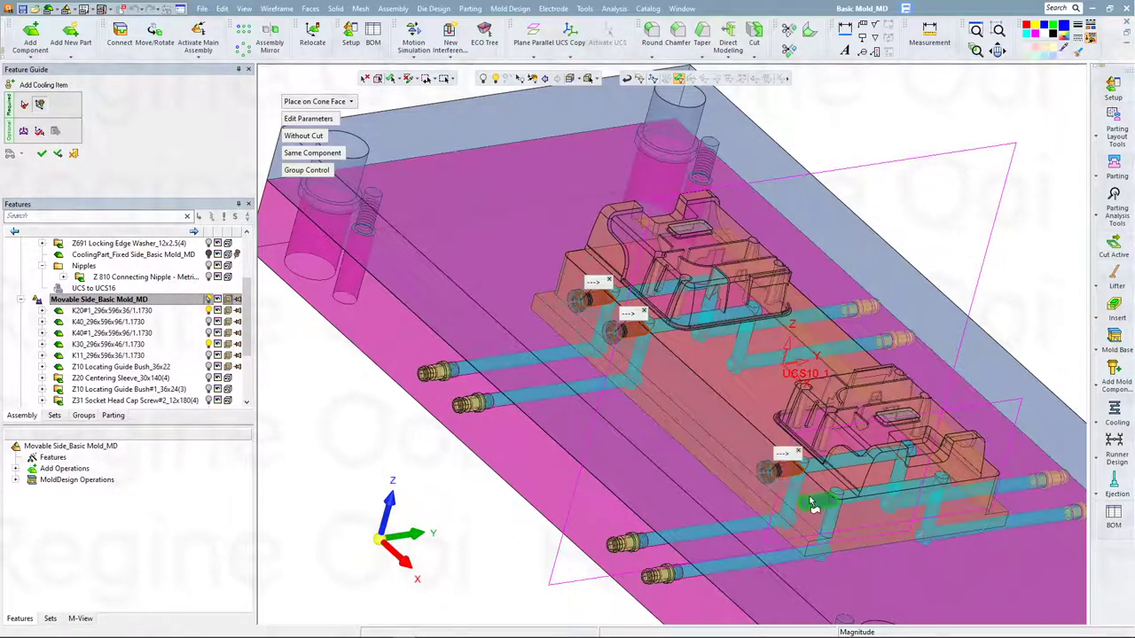
left_click(813, 502)
middle_click_drag(813, 502, 485, 288)
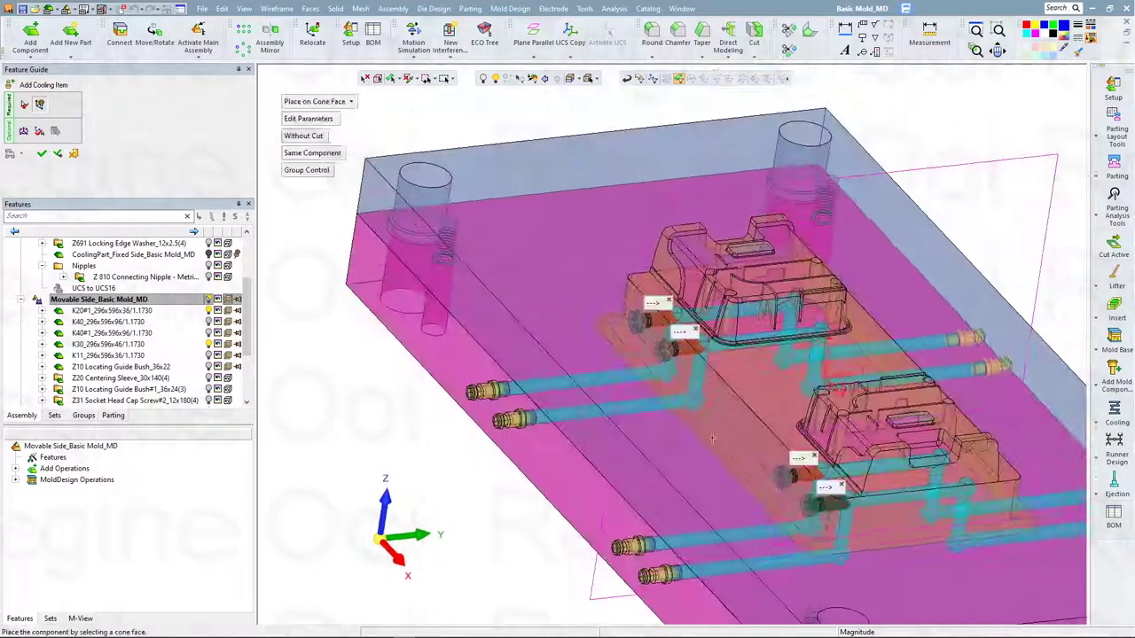
Set the plugs' Delta Z offset to -5, check it in front view, and confirm
left_click(39, 131)
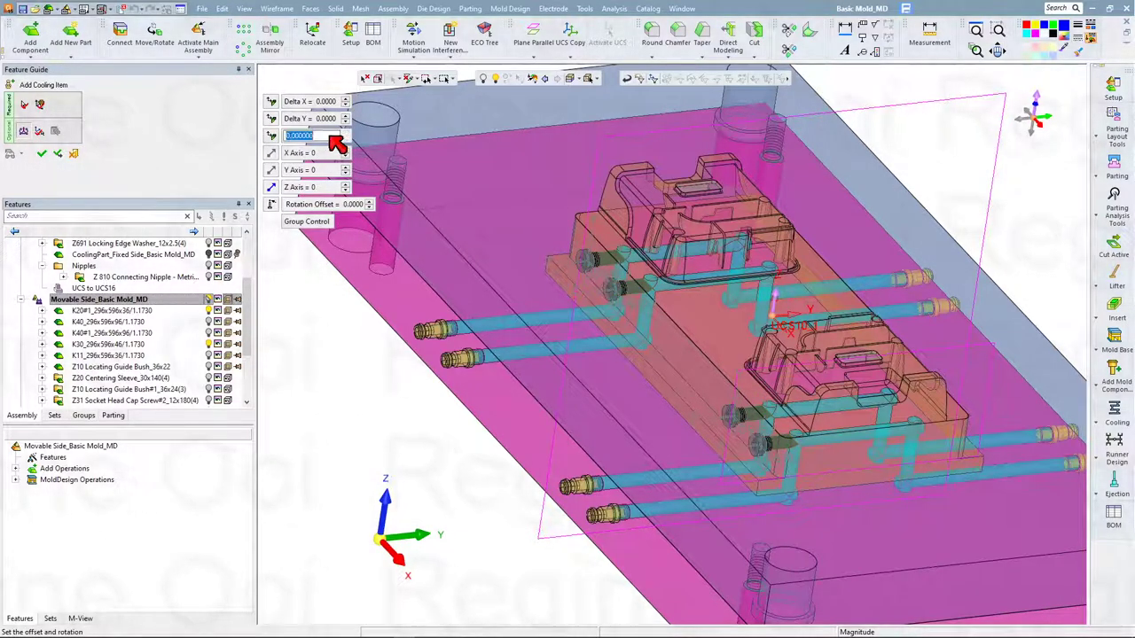
key("Return")
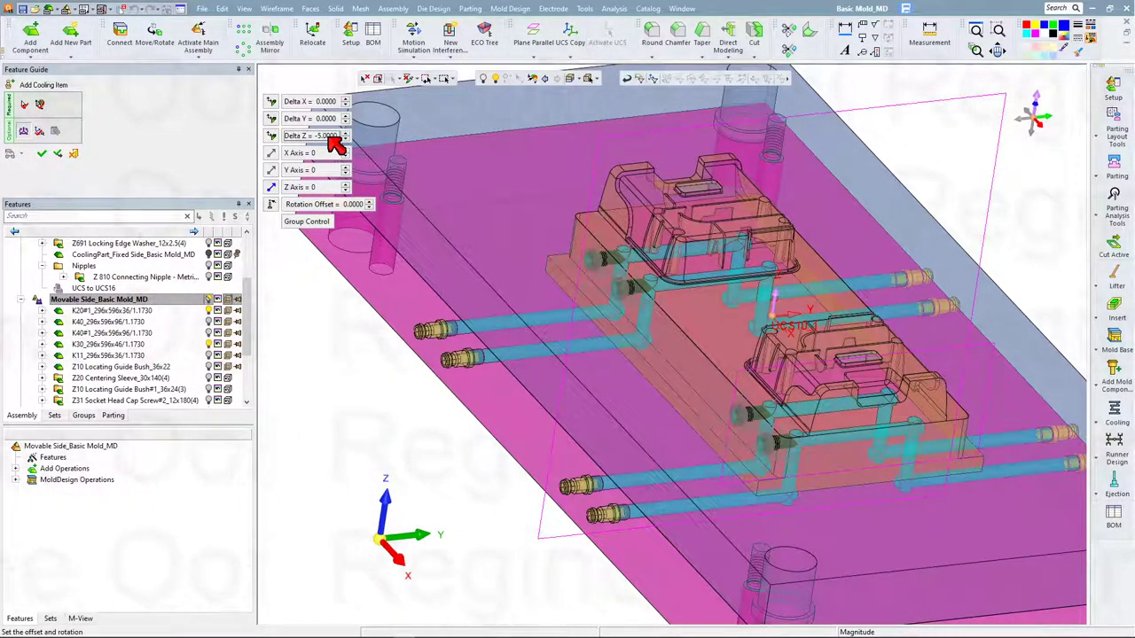
mouse_move(372, 159)
middle_mouse_down()
mouse_move(496, 244)
mouse_move(501, 266)
middle_mouse_up()
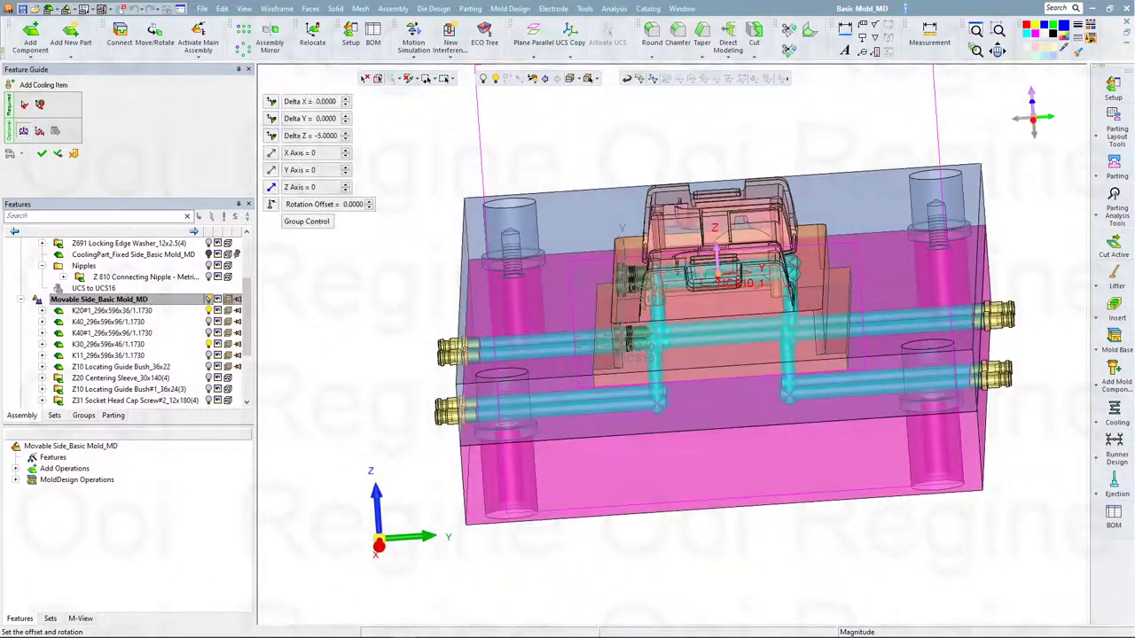
left_click(381, 545)
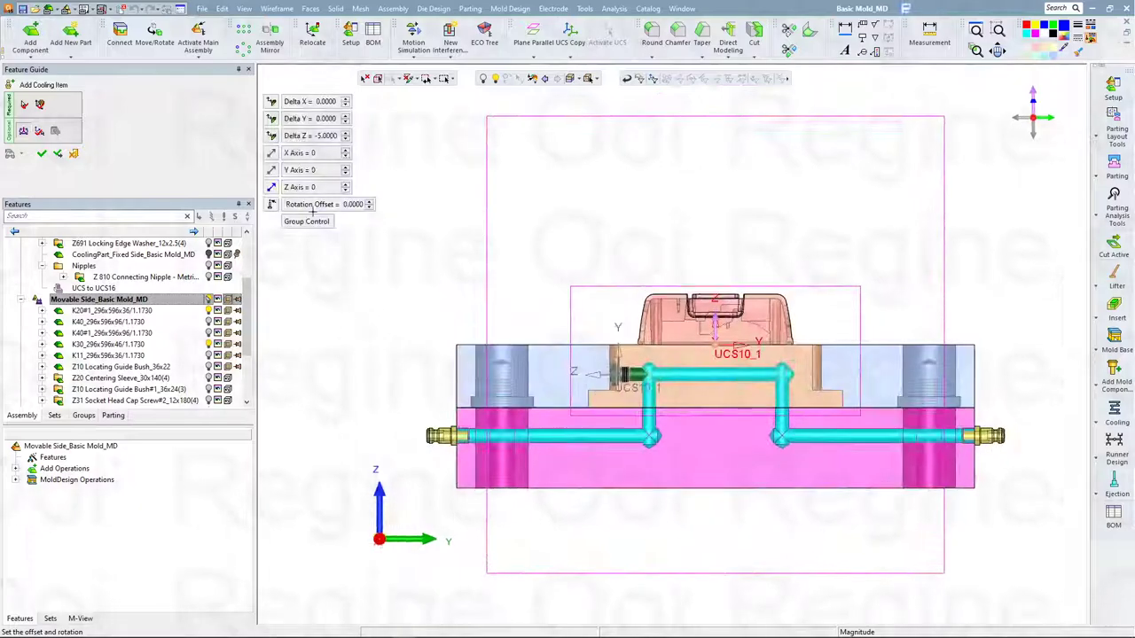
double_click(312, 137)
type("0")
key("Return")
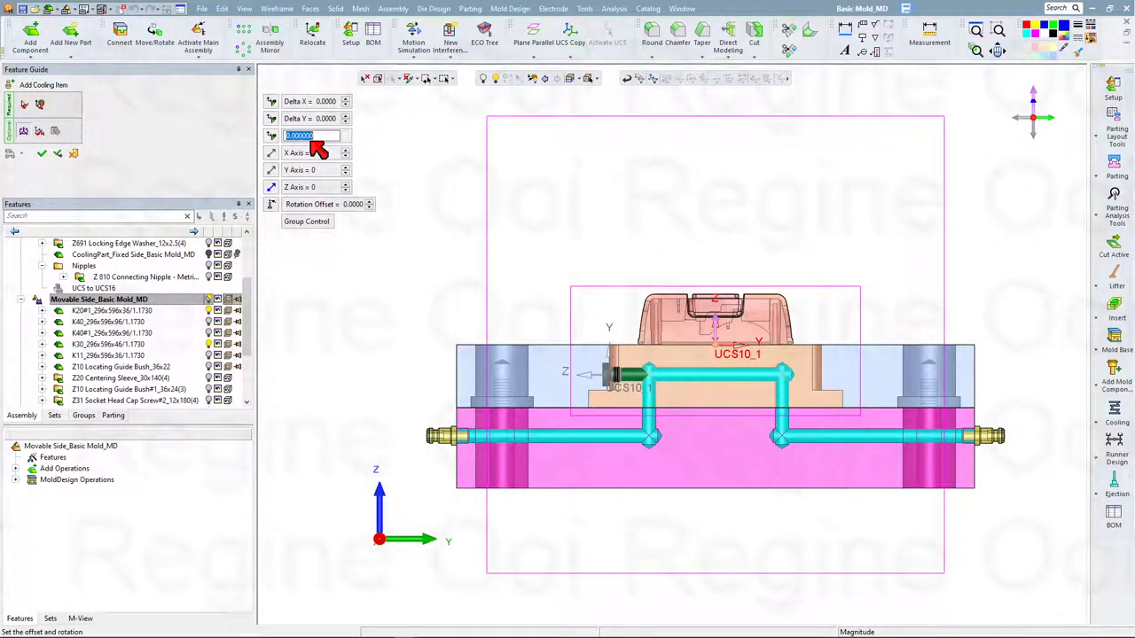
type("-5")
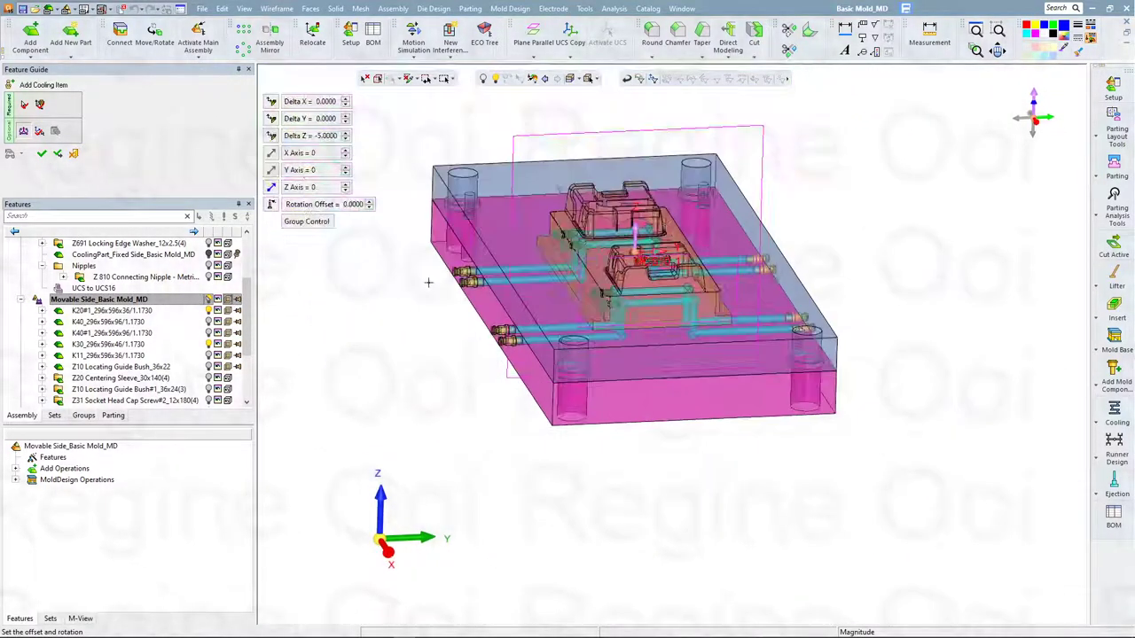
left_click(49, 157)
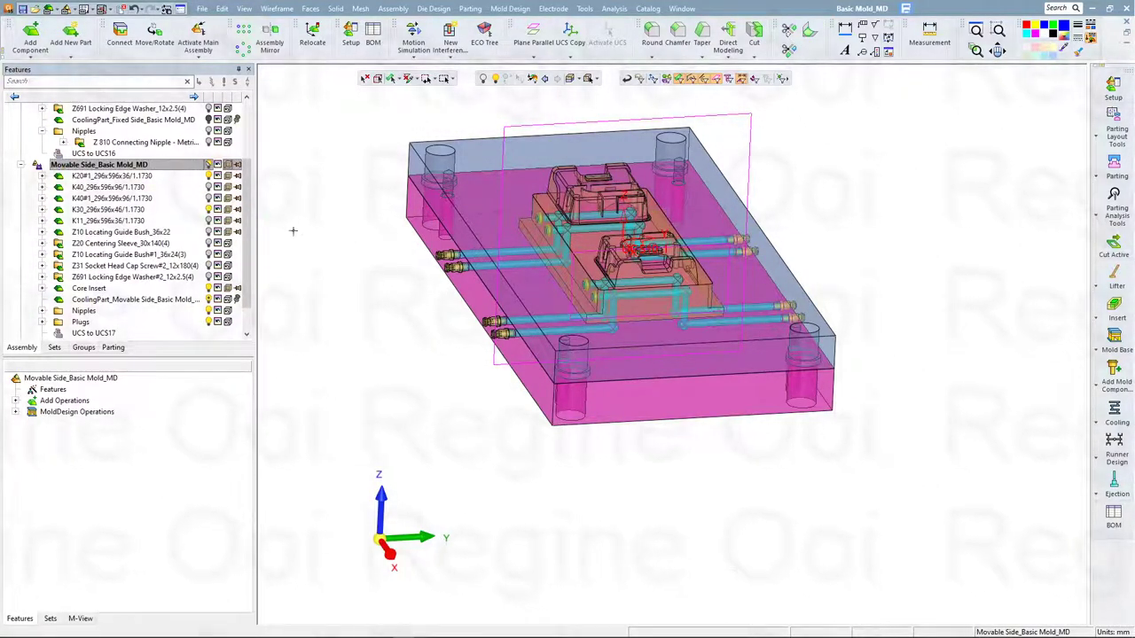
Add another cooling item and pick O-Ring Z 98 from the O Rings catalog
left_click(1118, 426)
mouse_move(1028, 526)
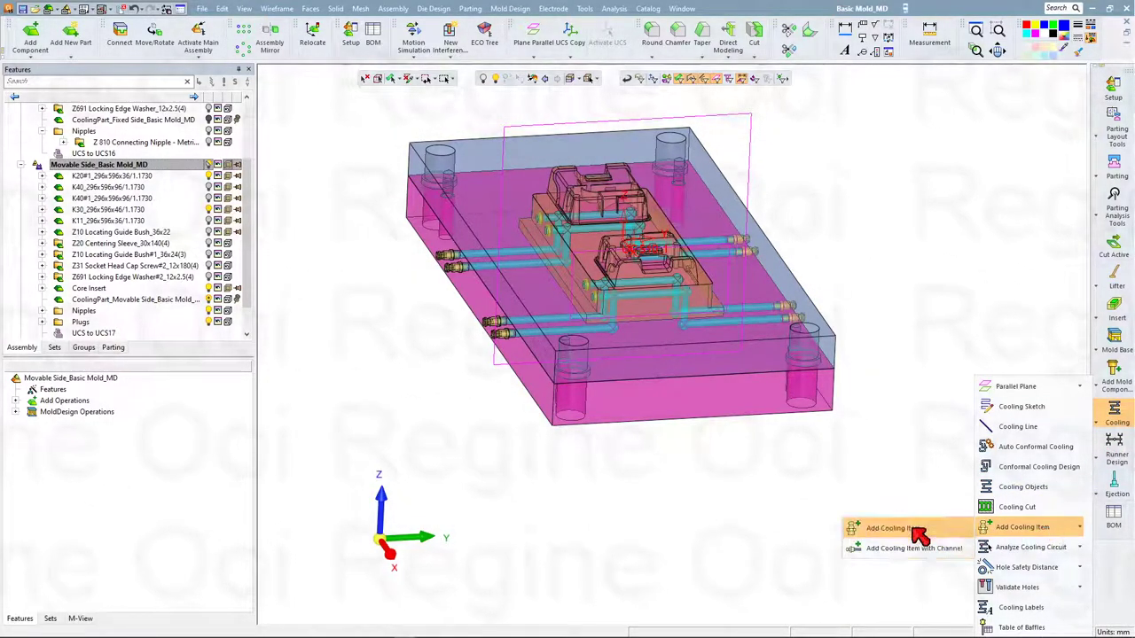
left_click(895, 529)
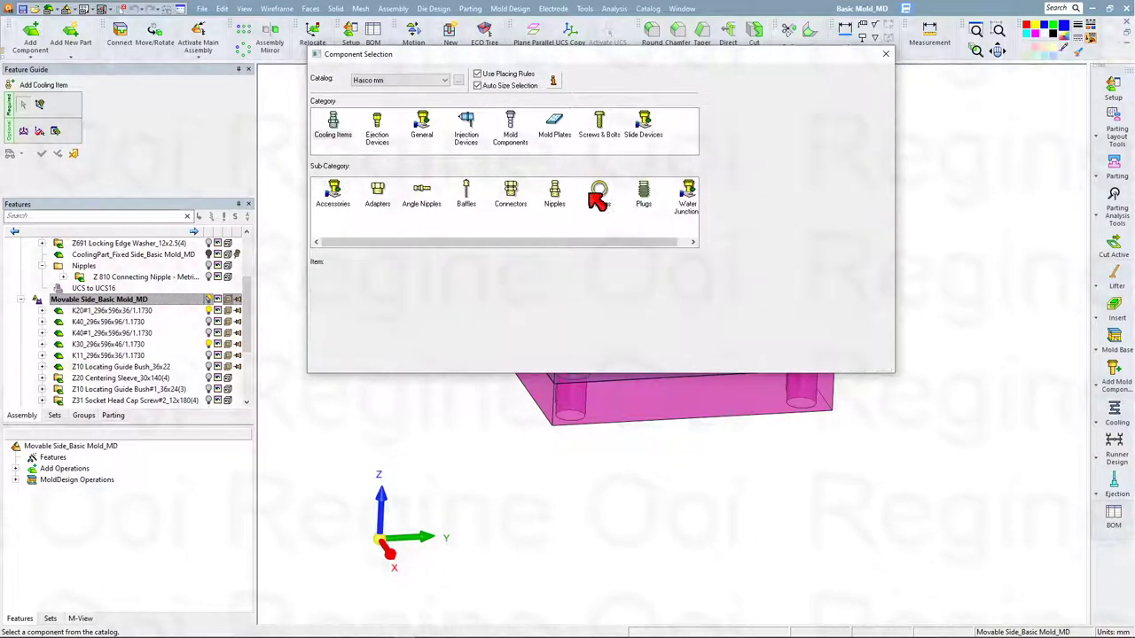
left_click(598, 197)
left_click(333, 288)
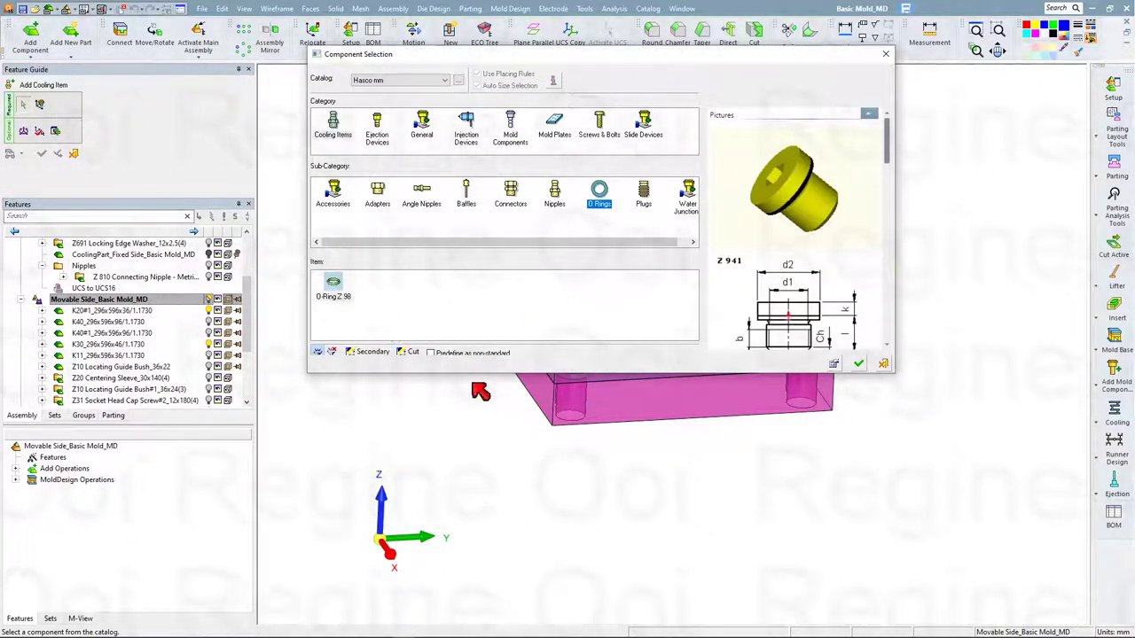
Filter the O-ring table to d1 8 and pick size Z98/8x2
left_click_drag(477, 376, 486, 476)
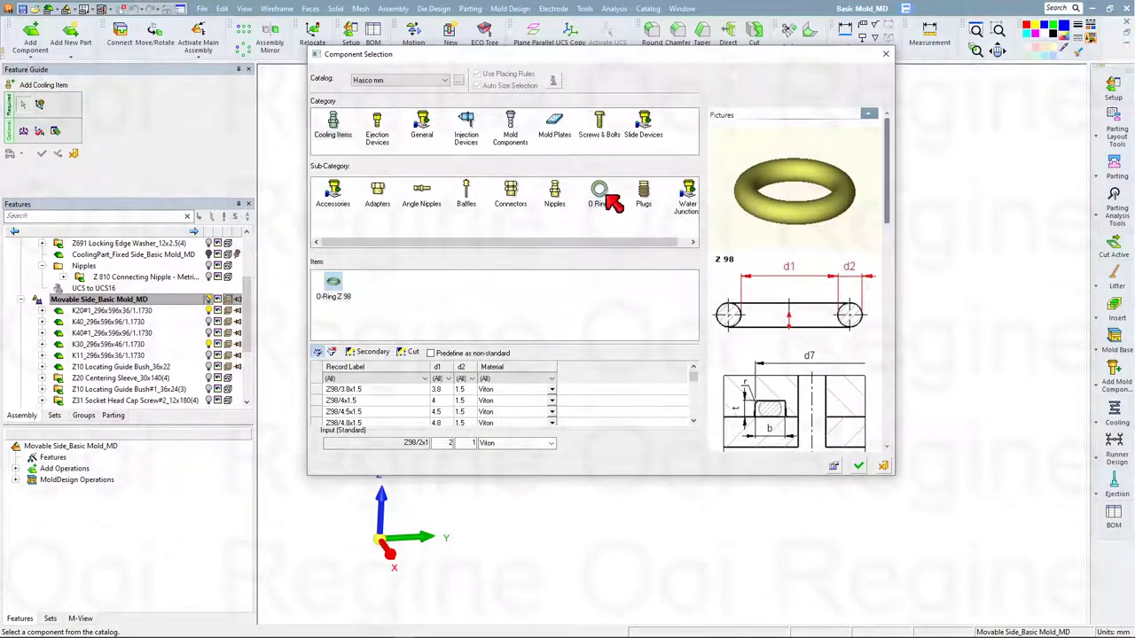
left_click(449, 378)
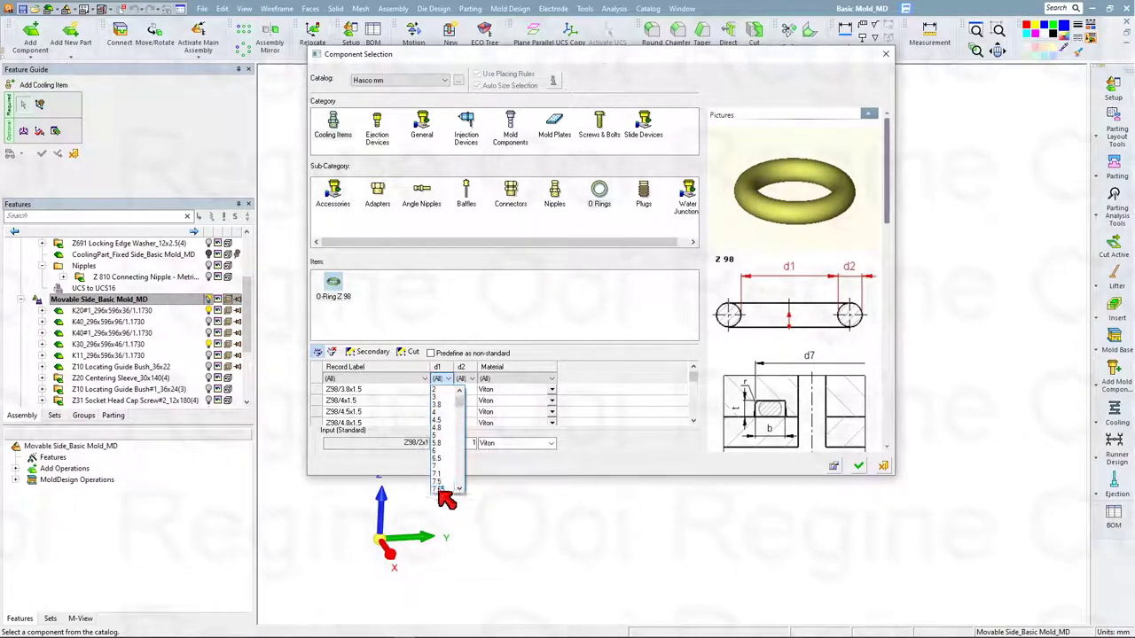
left_click(446, 486)
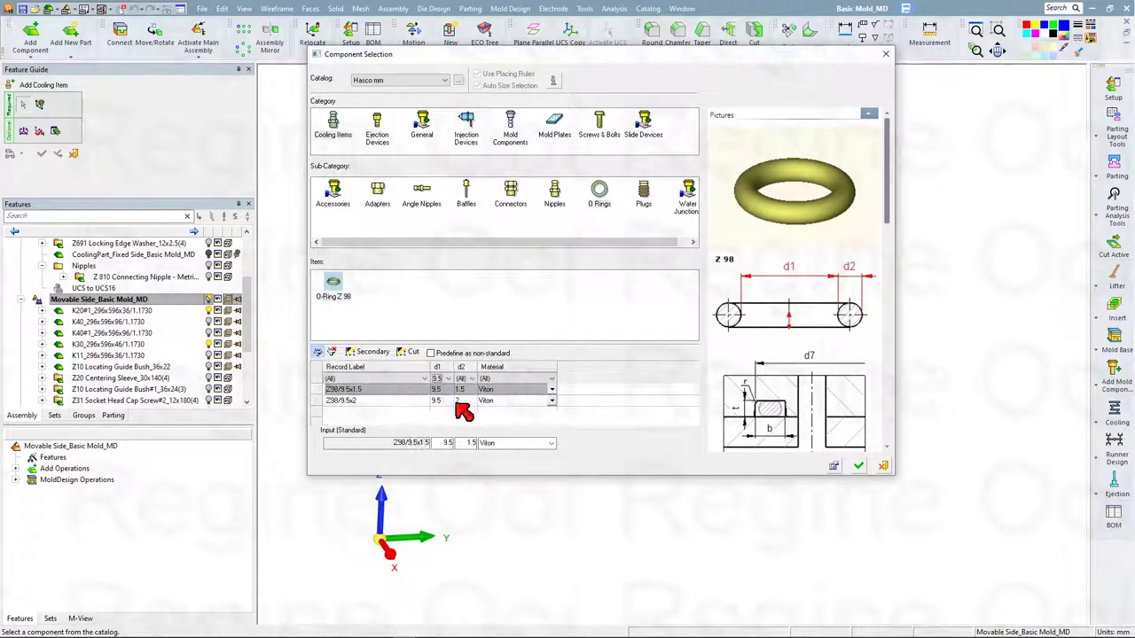
left_click(452, 380)
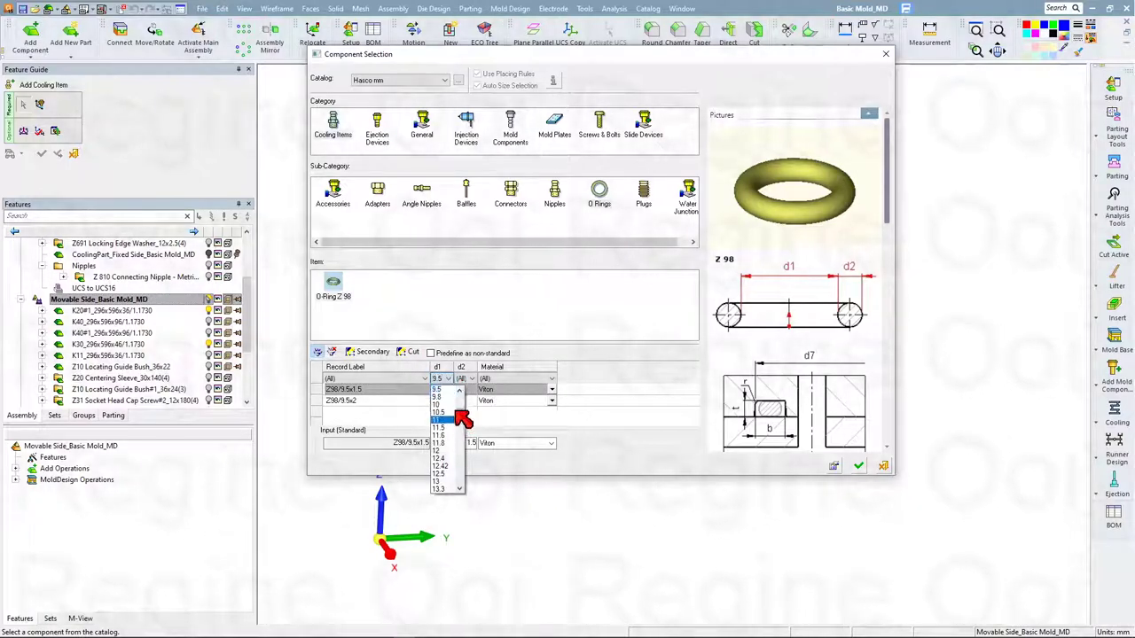
scroll(452, 410, "up", 1)
scroll(447, 416, "up", 1)
left_click(440, 413)
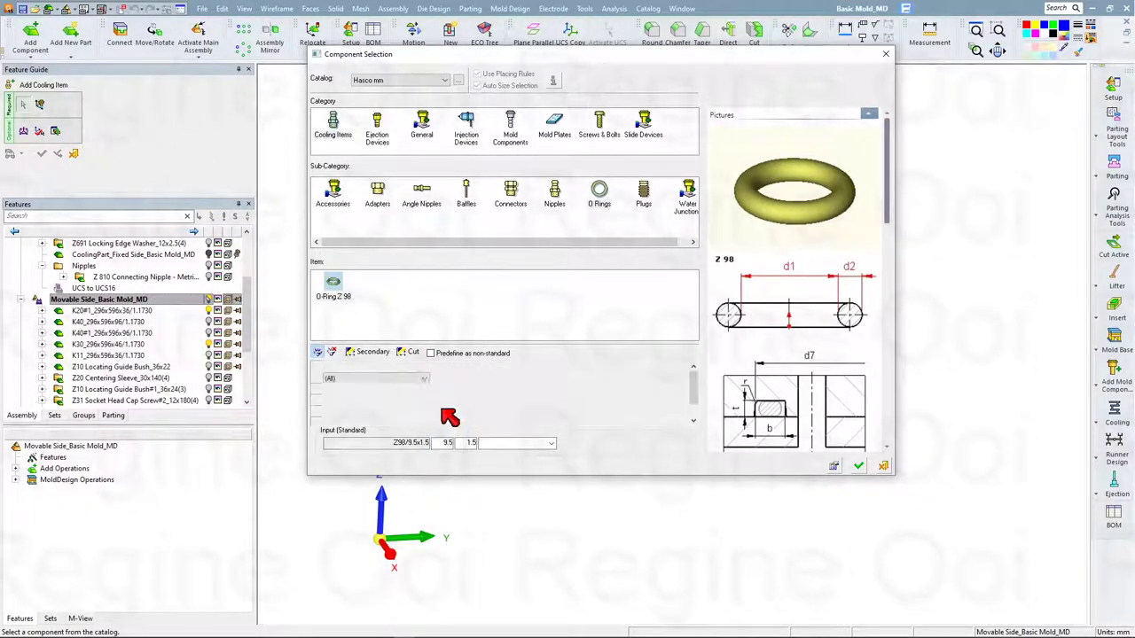
left_click(420, 404)
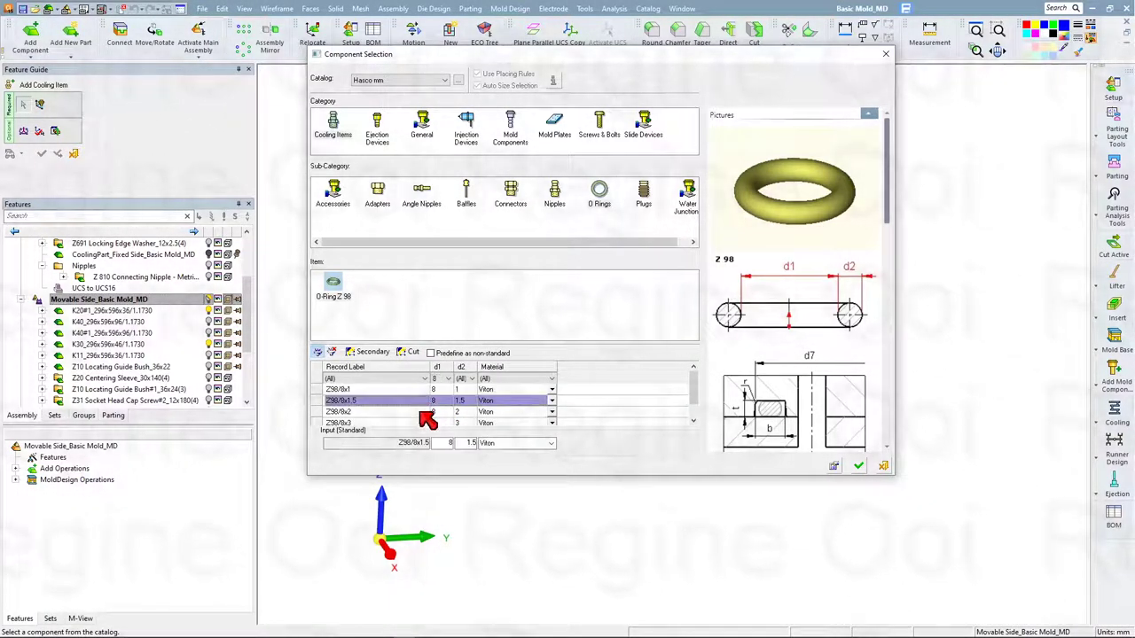
left_click(428, 413)
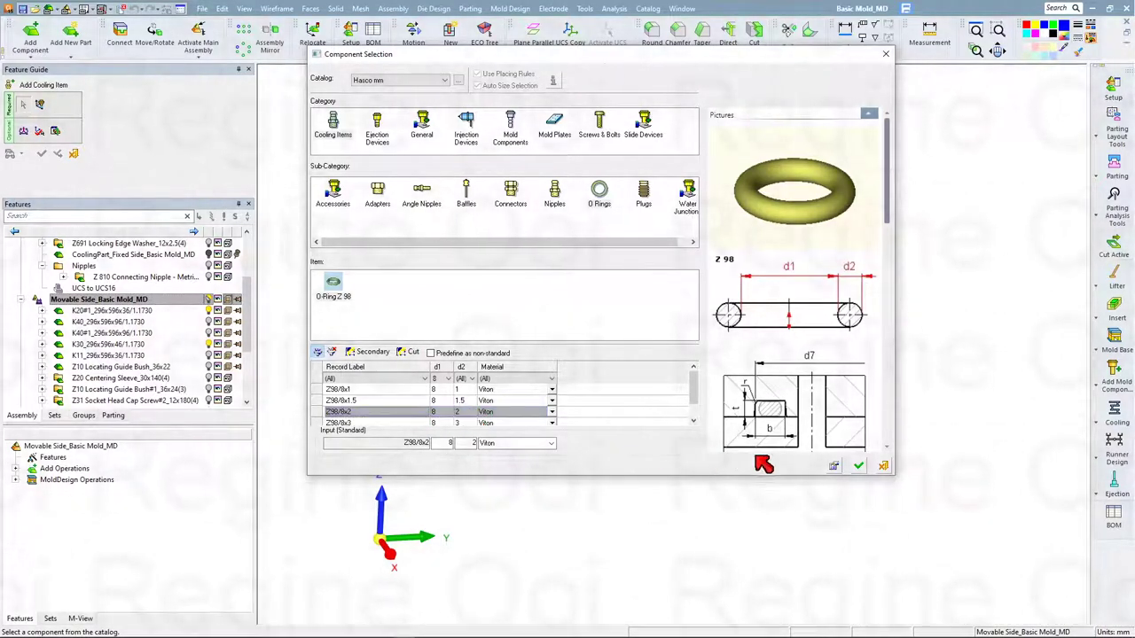
Place Z98/8x2 O-rings on the cone faces of each vertical channel end
left_click(853, 467)
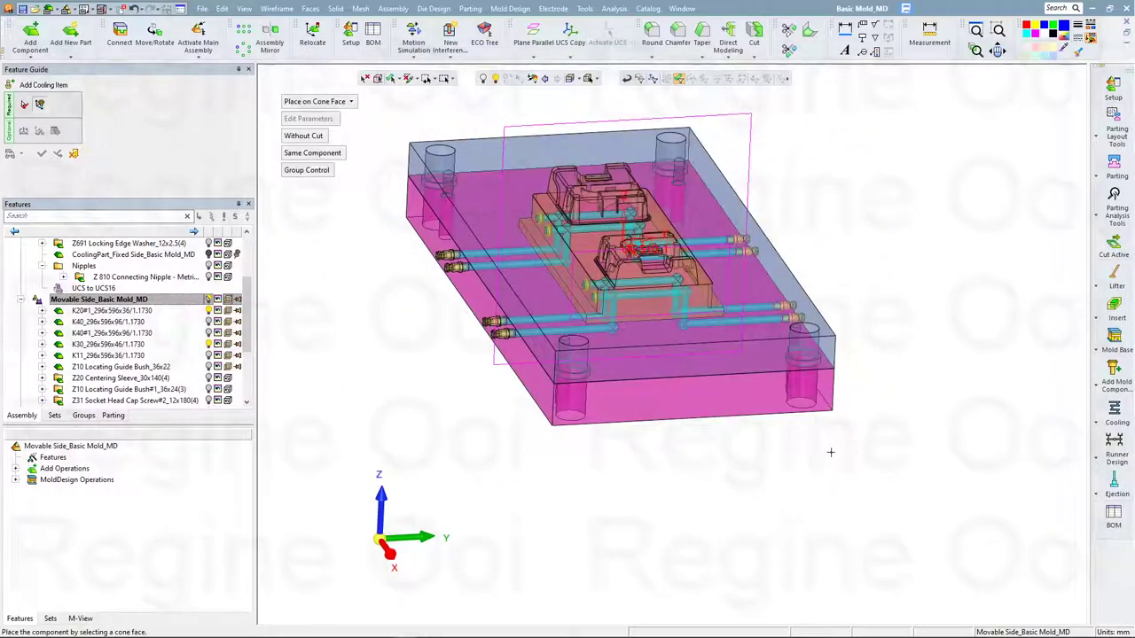
scroll(618, 332, "up", 3)
scroll(618, 331, "up", 2)
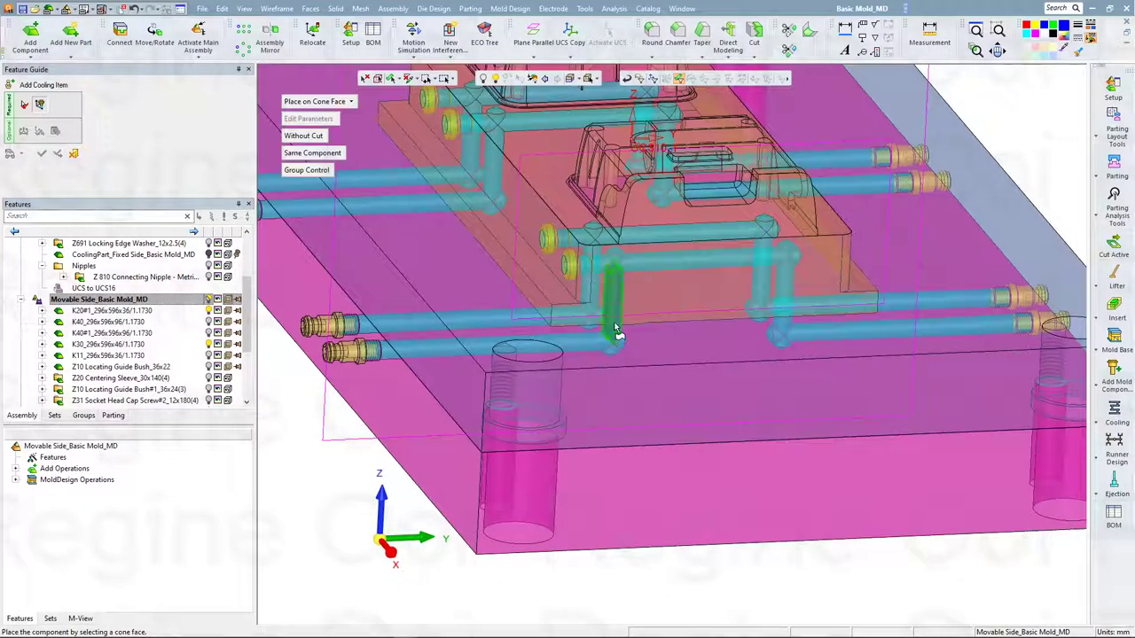
left_click(613, 331)
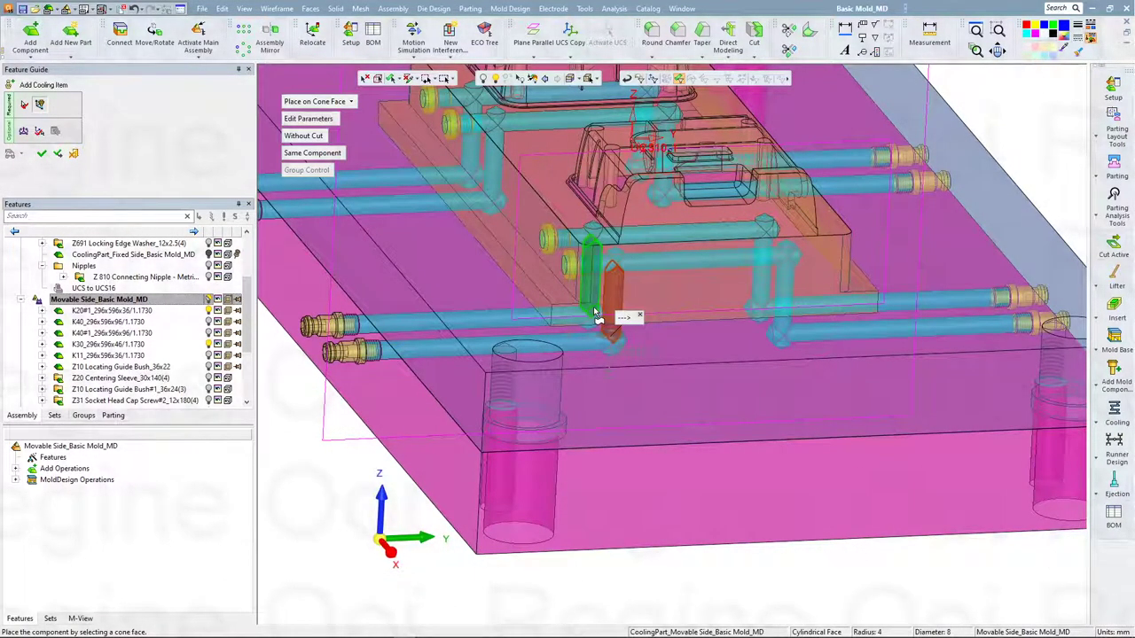
left_click(596, 315)
left_click(781, 326)
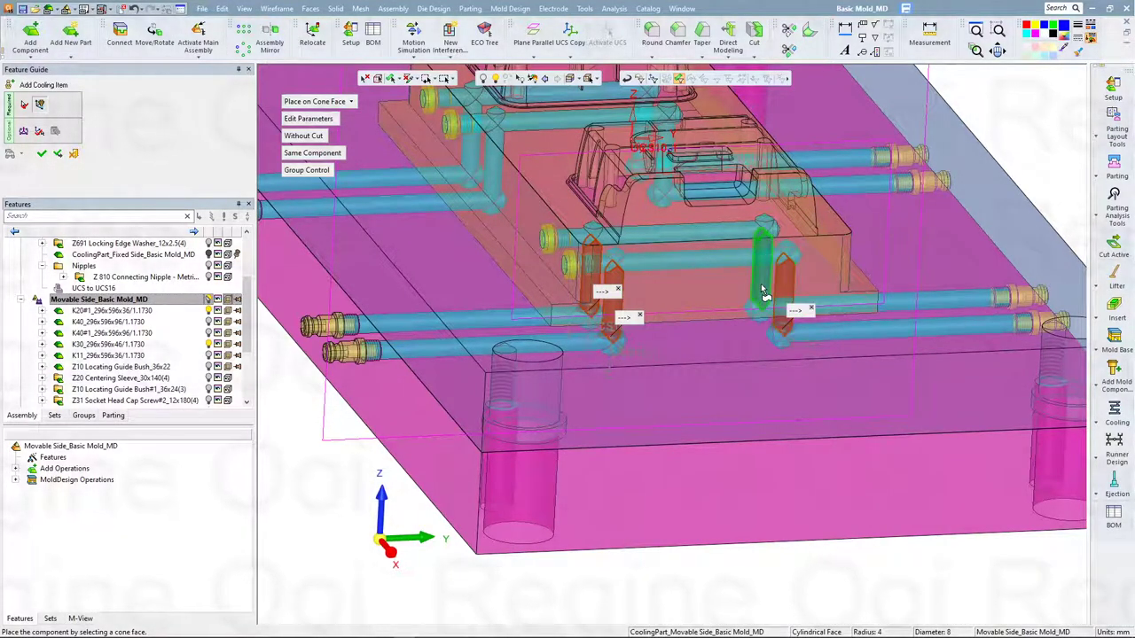
left_click(764, 297)
scroll(764, 297, "down", 3)
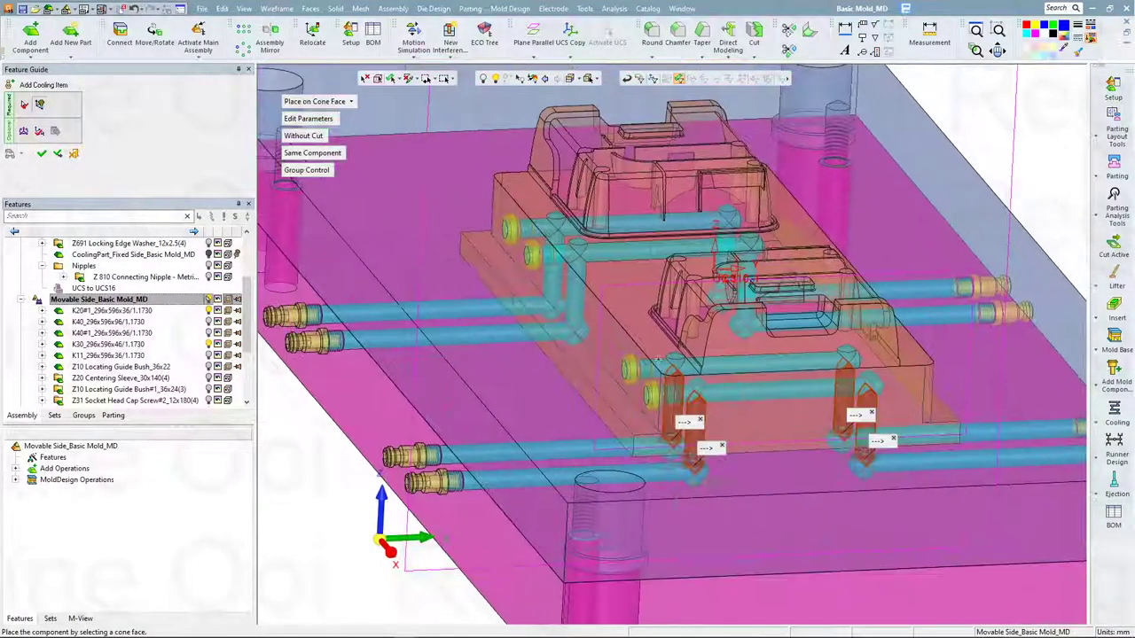
left_click(577, 326)
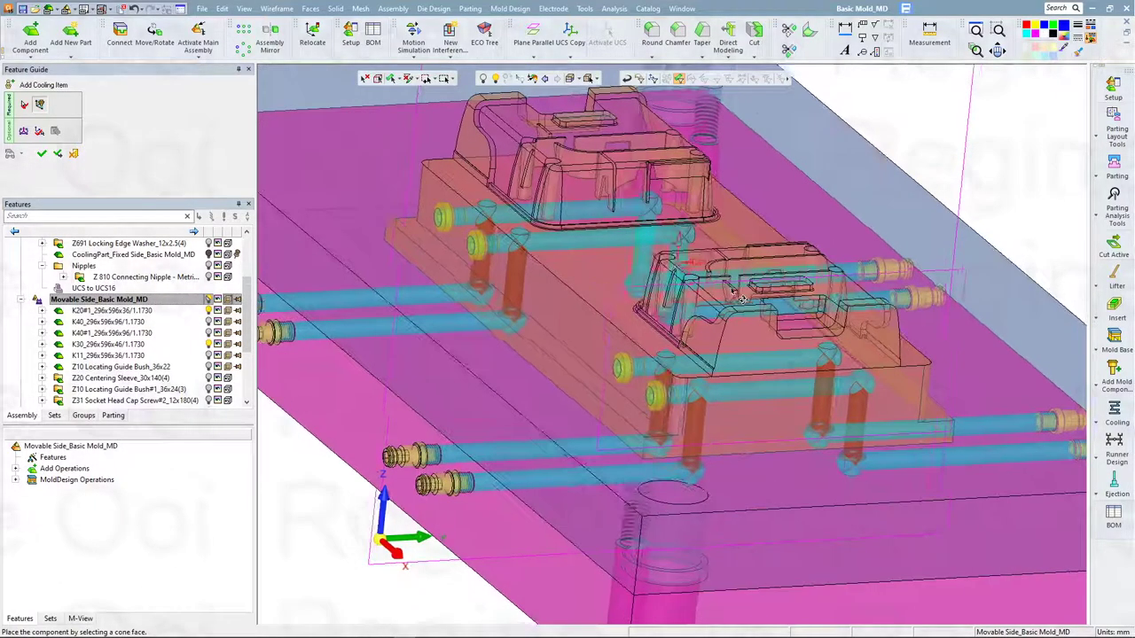
View the mold from the front and zoom in on the vertical channels
mouse_move(721, 296)
middle_mouse_down()
mouse_move(703, 237)
mouse_move(721, 286)
mouse_move(470, 483)
middle_mouse_up()
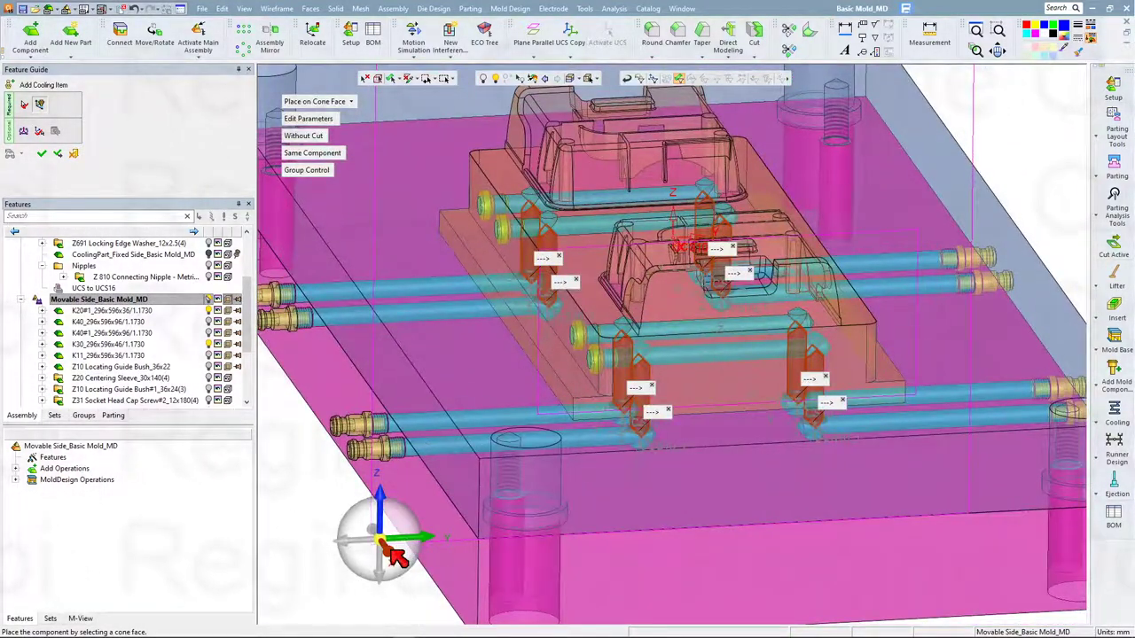
left_click(389, 551)
middle_click_drag(715, 485, 613, 322)
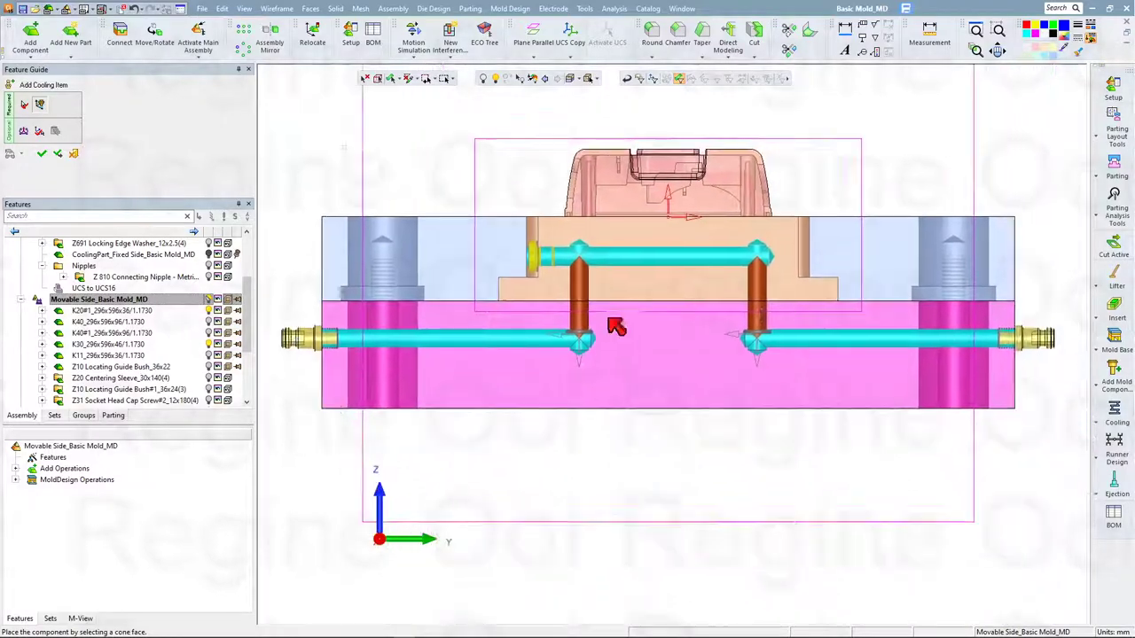
scroll(638, 298, "up", 3)
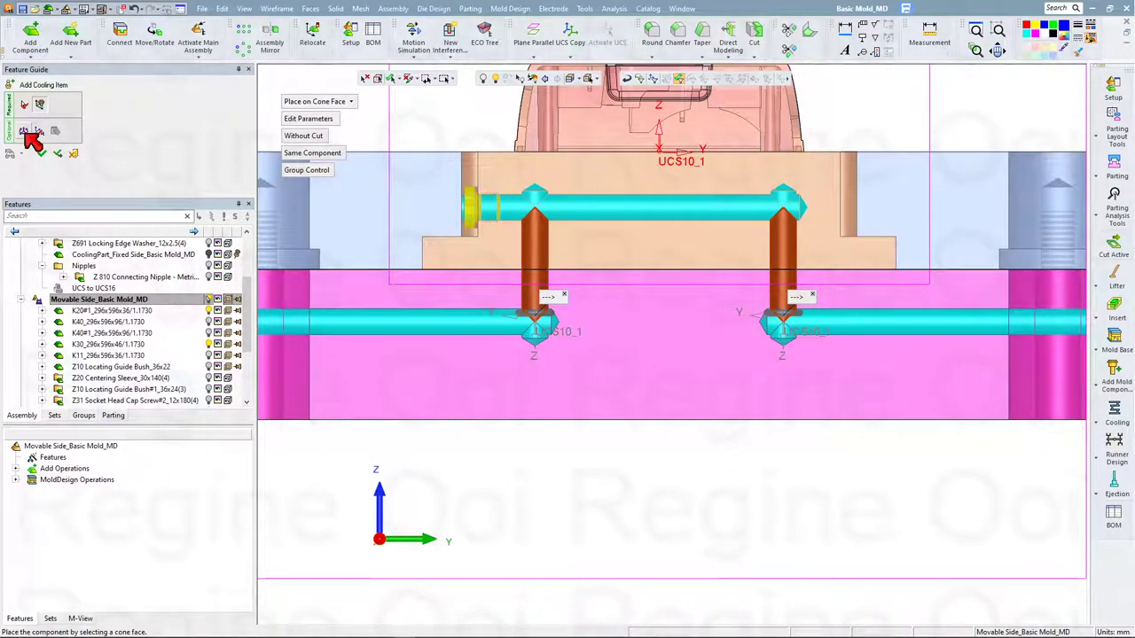
Set the O-rings' Delta Z offset to -12.2 and confirm the placement
left_click(26, 130)
type("12.2")
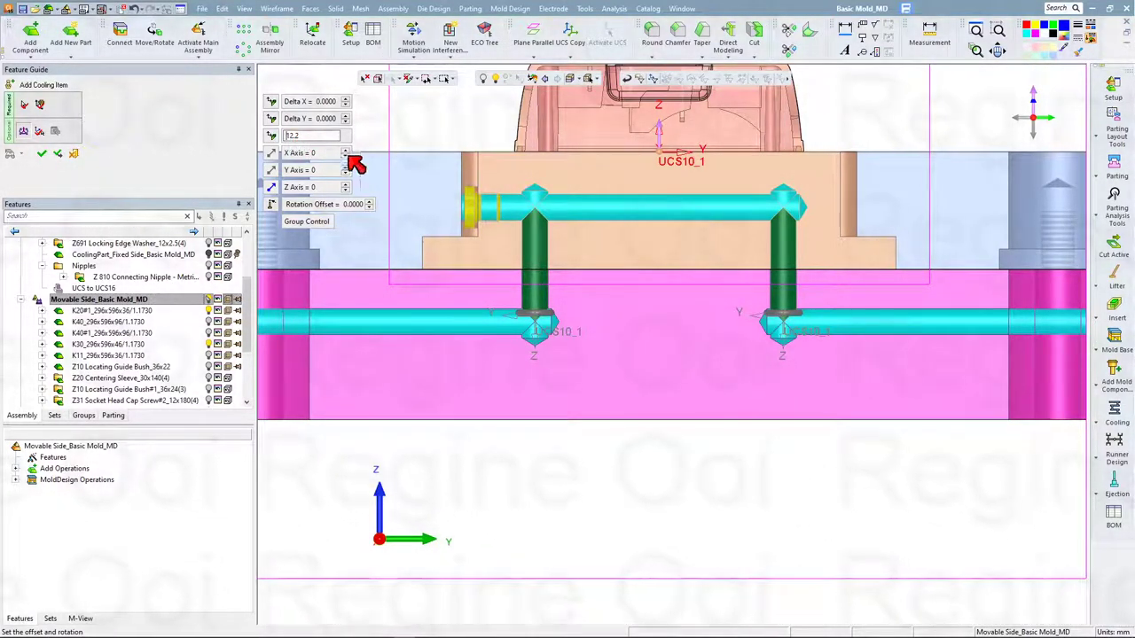
key("Return")
left_click(301, 139)
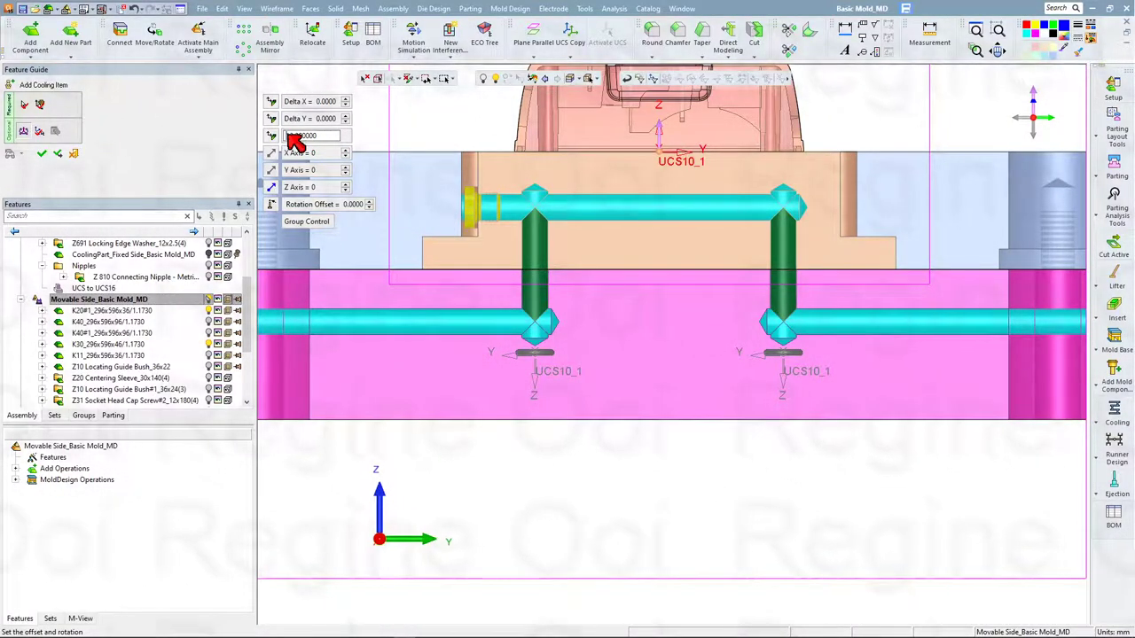
key("Return")
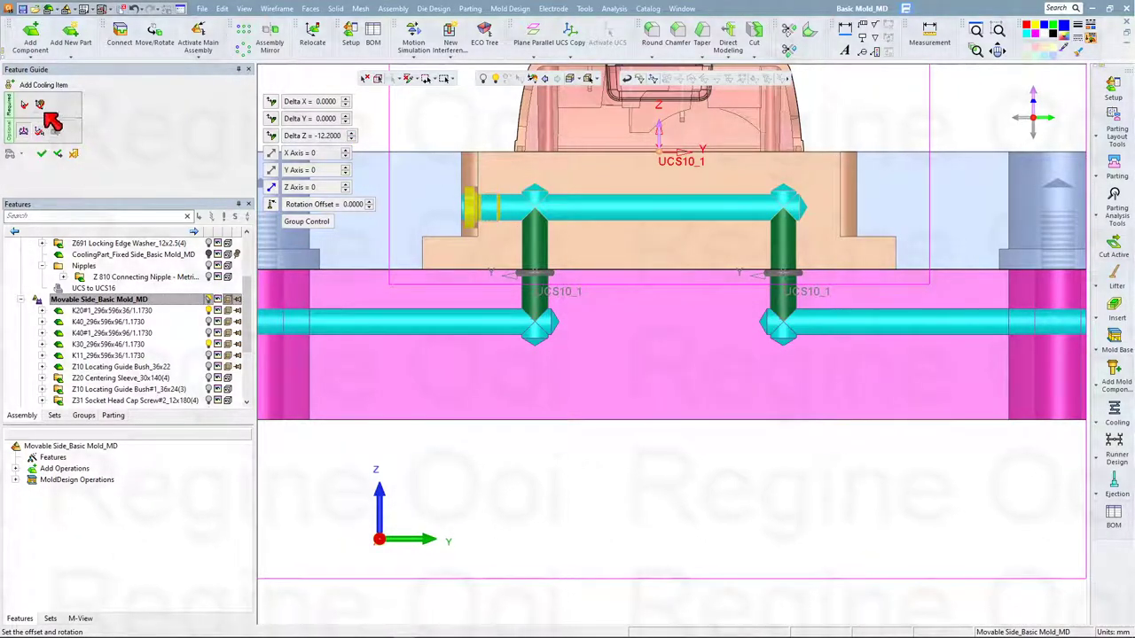
left_click(41, 156)
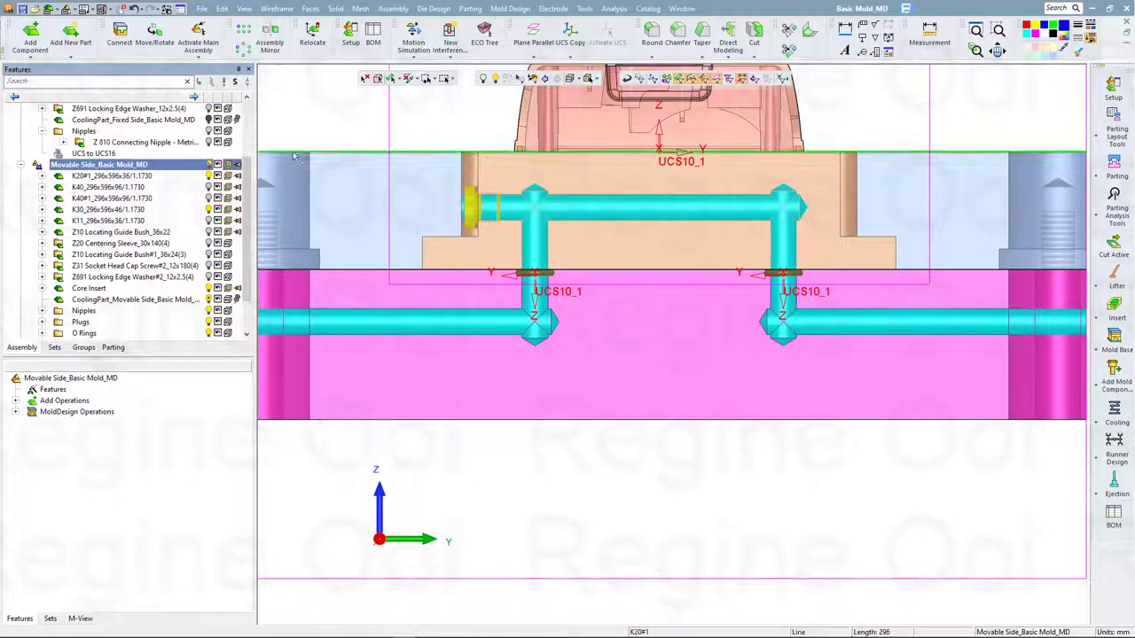
Apply a Cooling Cut of all cooling items to the Core Insert and K30 plate
mouse_move(849, 253)
middle_mouse_down()
mouse_move(867, 328)
mouse_move(919, 411)
middle_mouse_up()
scroll(867, 328, "down", 5)
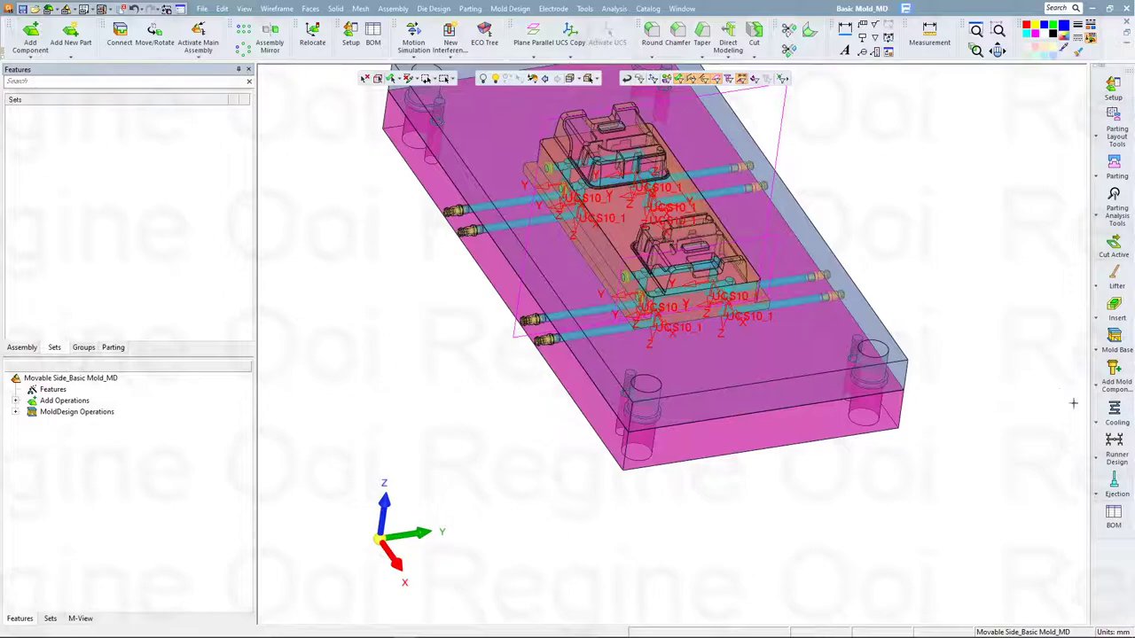
left_click(1116, 425)
left_click(1042, 503)
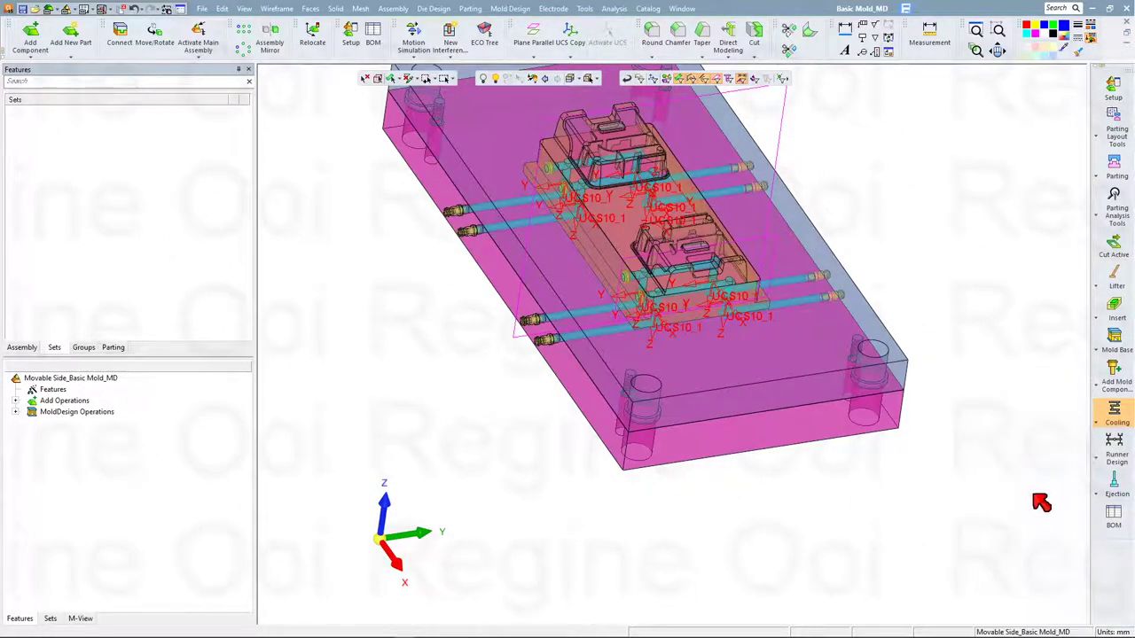
left_click(619, 324)
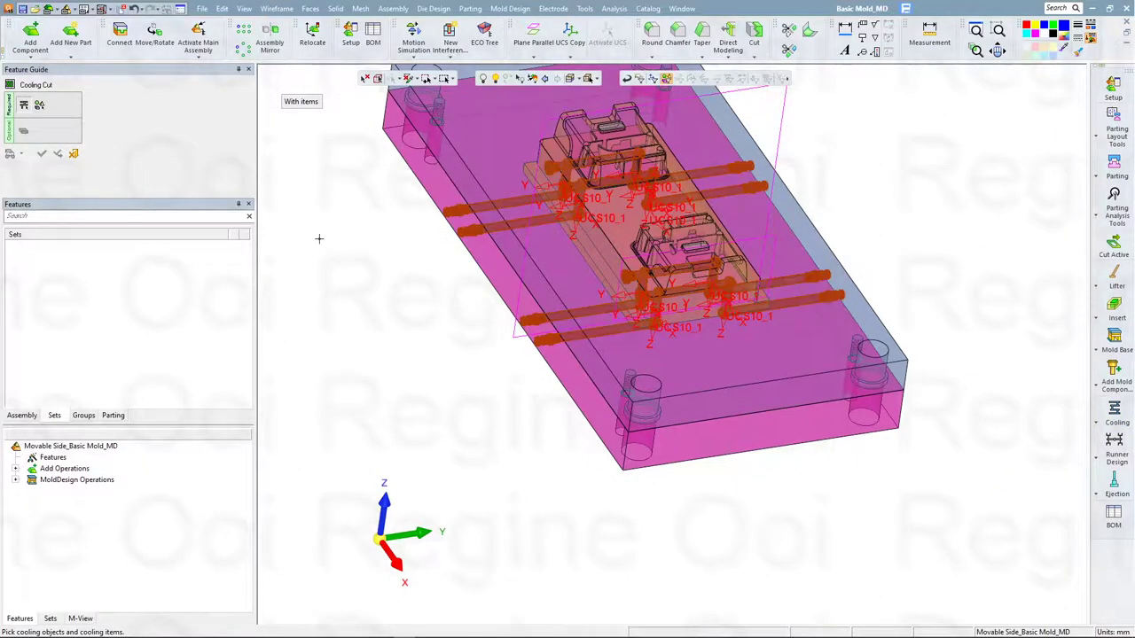
mouse_move(319, 240)
middle_mouse_down()
mouse_move(402, 343)
mouse_move(417, 346)
middle_mouse_up()
middle_click(404, 284)
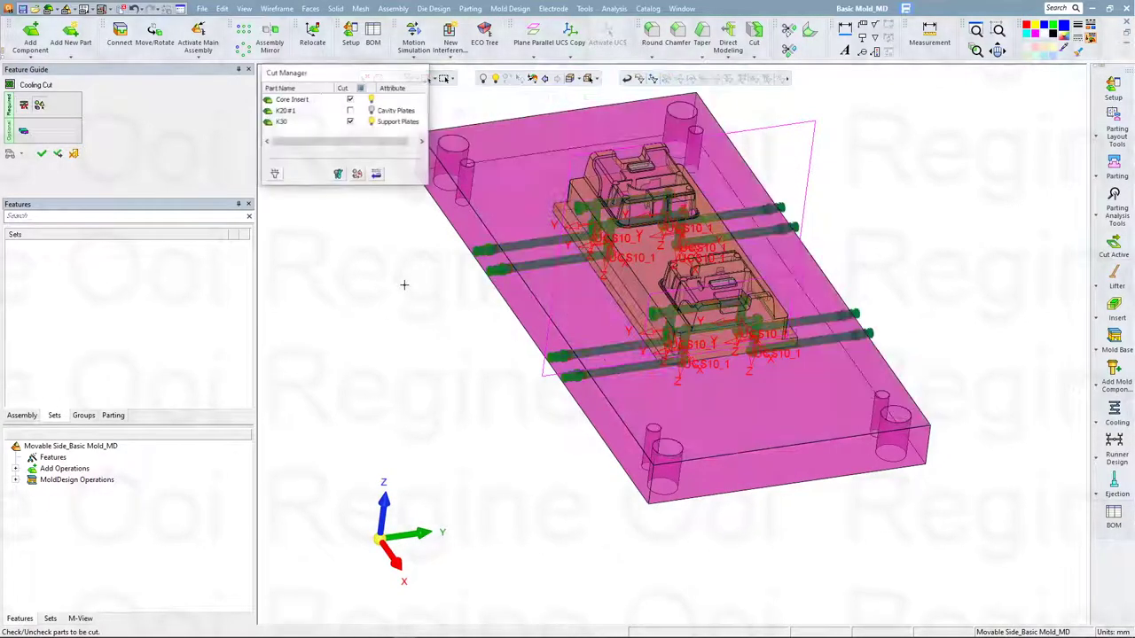
middle_click_drag(407, 281, 395, 235)
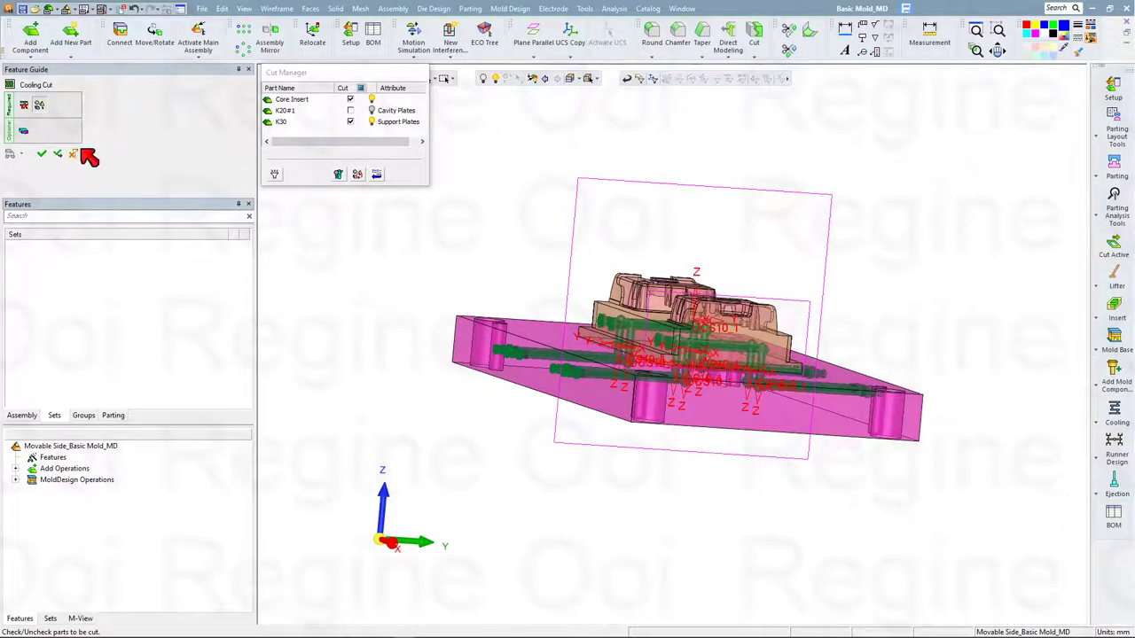
left_click(45, 155)
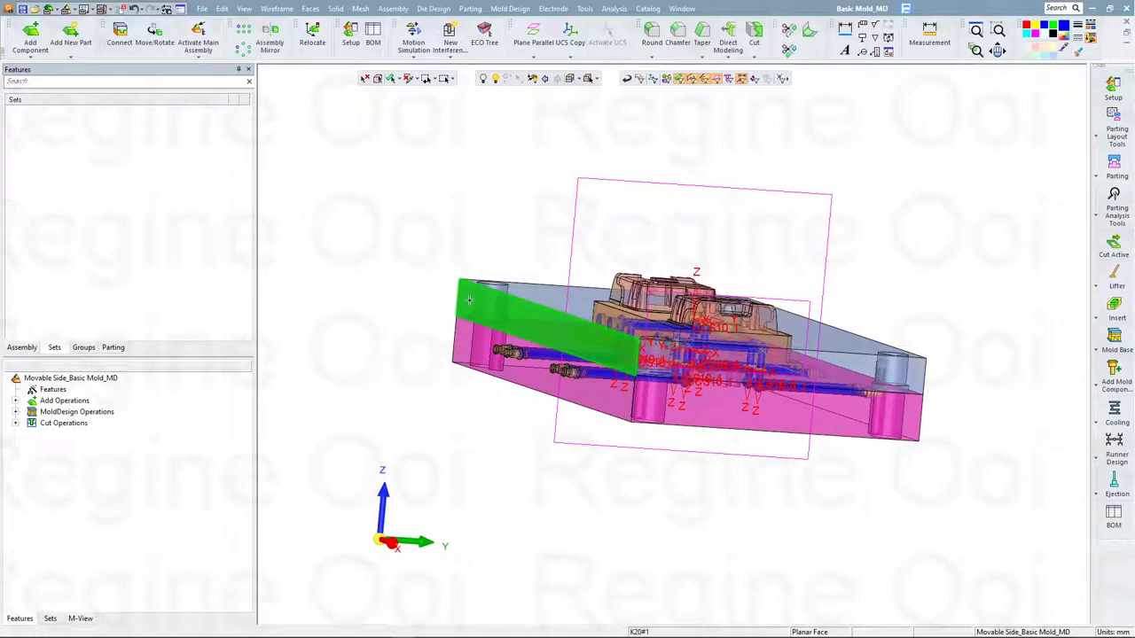
middle_click_drag(469, 300, 489, 331)
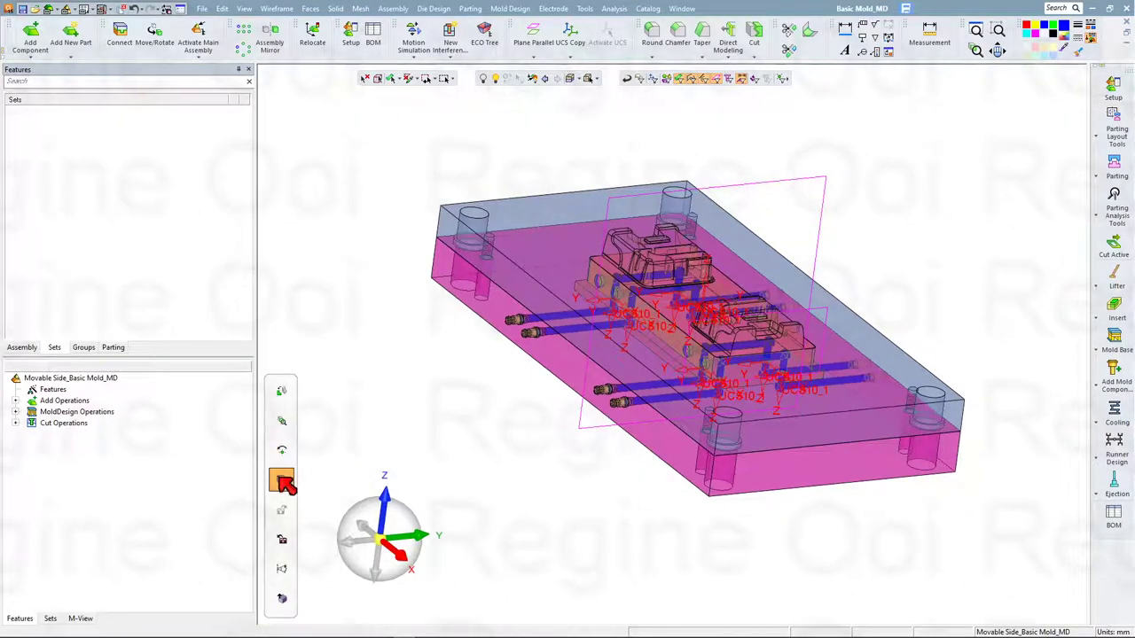
left_click(282, 479)
left_click(716, 375)
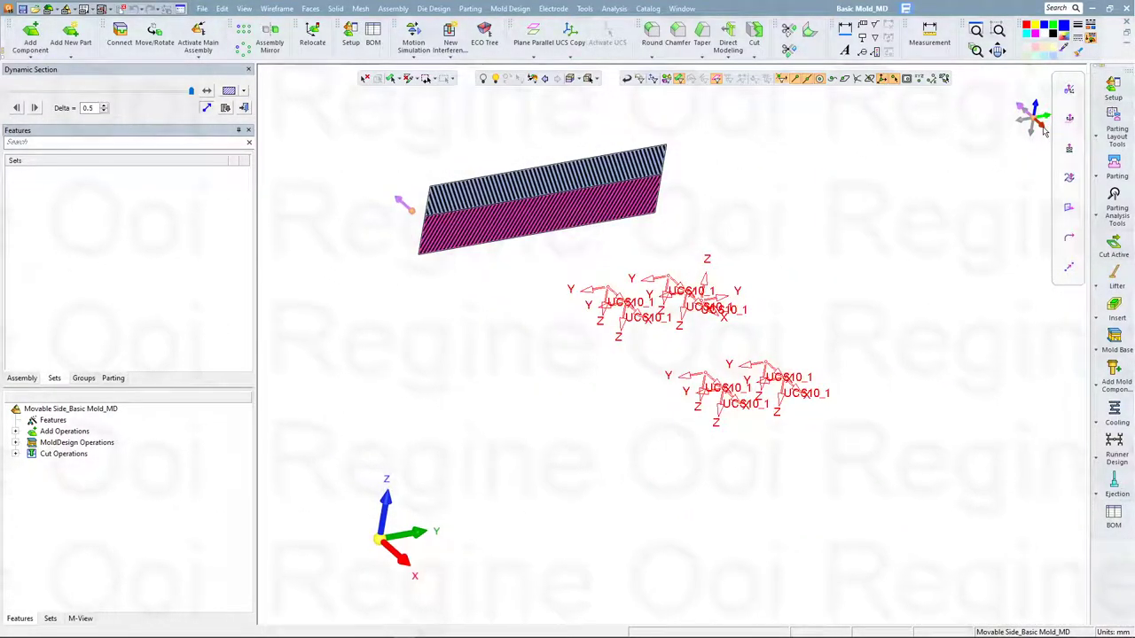
left_click_drag(197, 92, 76, 99)
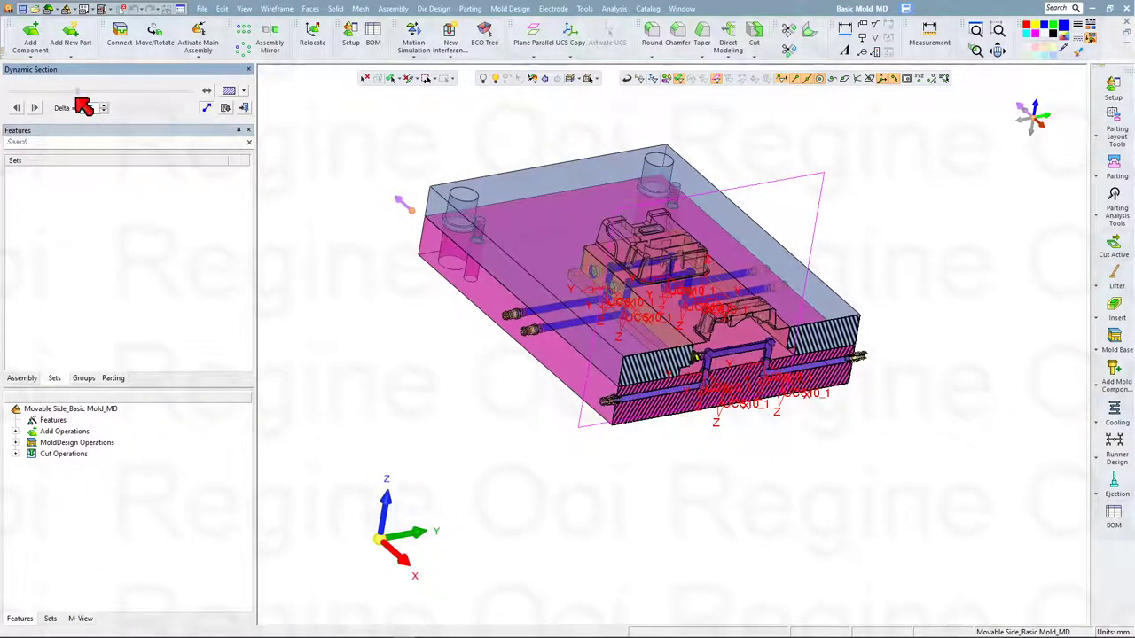
left_click(244, 108)
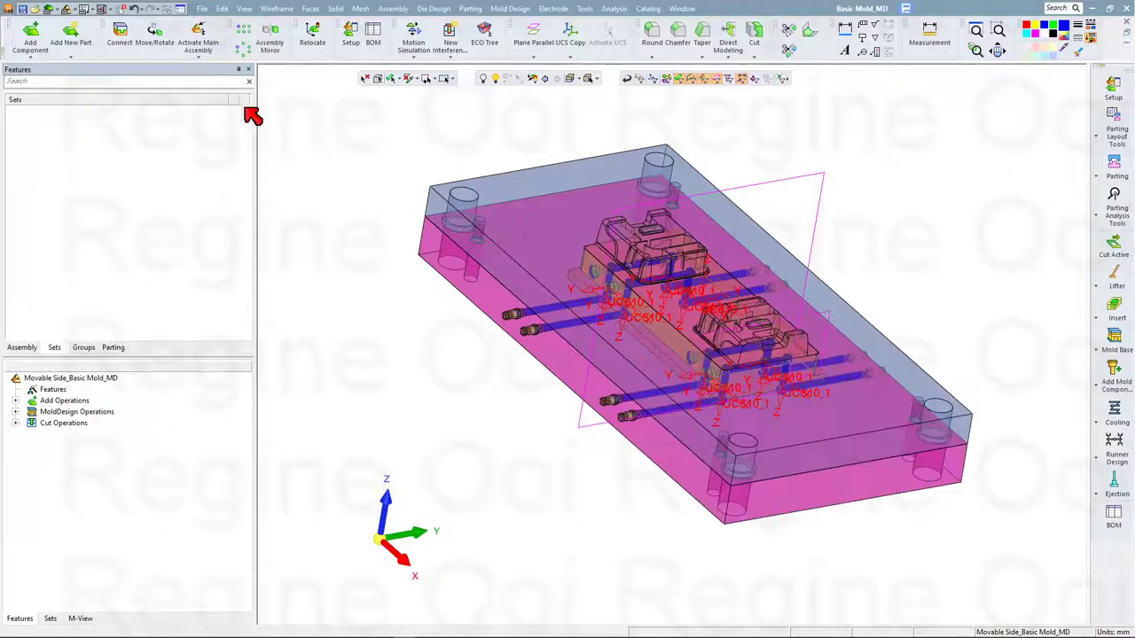